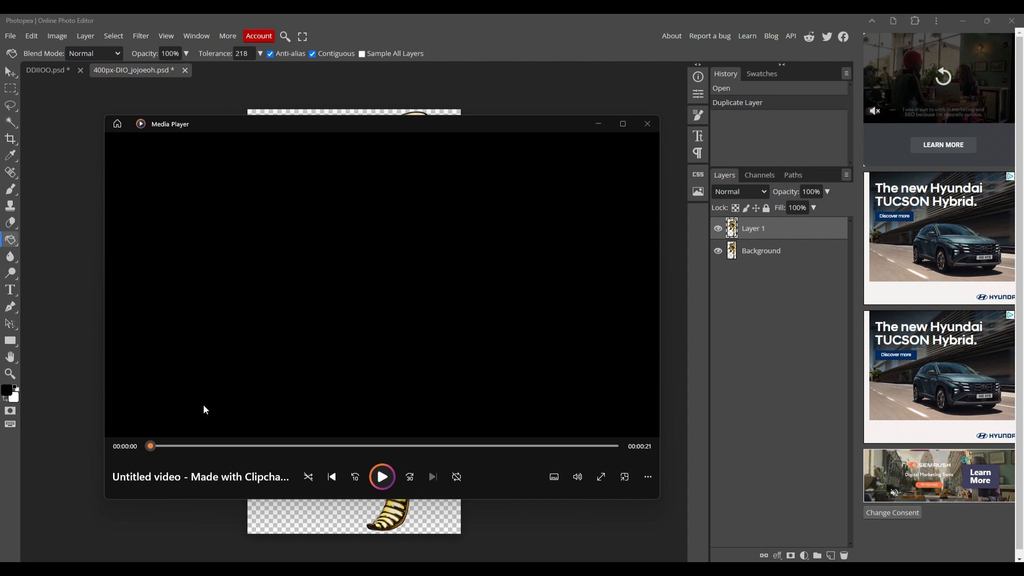
# Play back the finished example video in Media Player, replaying its opening title.
pyautogui.click(383, 477)
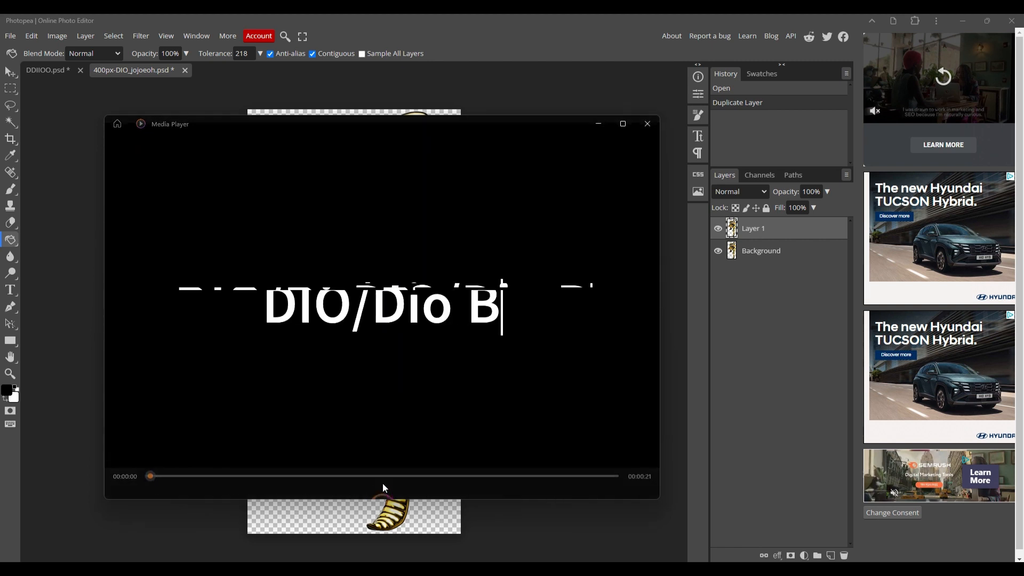
pyautogui.click(355, 477)
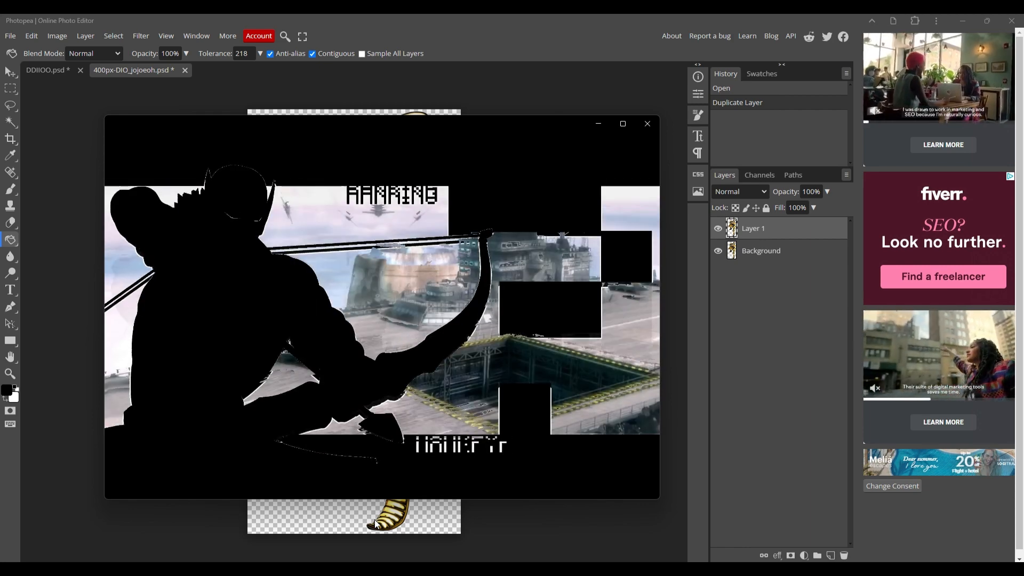
pyautogui.moveTo(405, 403)
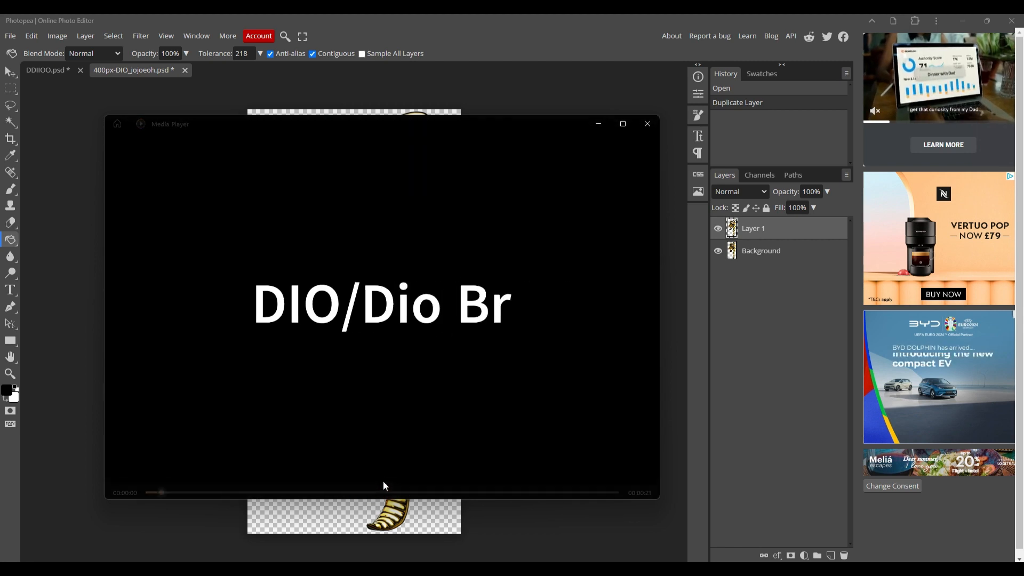
pyautogui.click(378, 477)
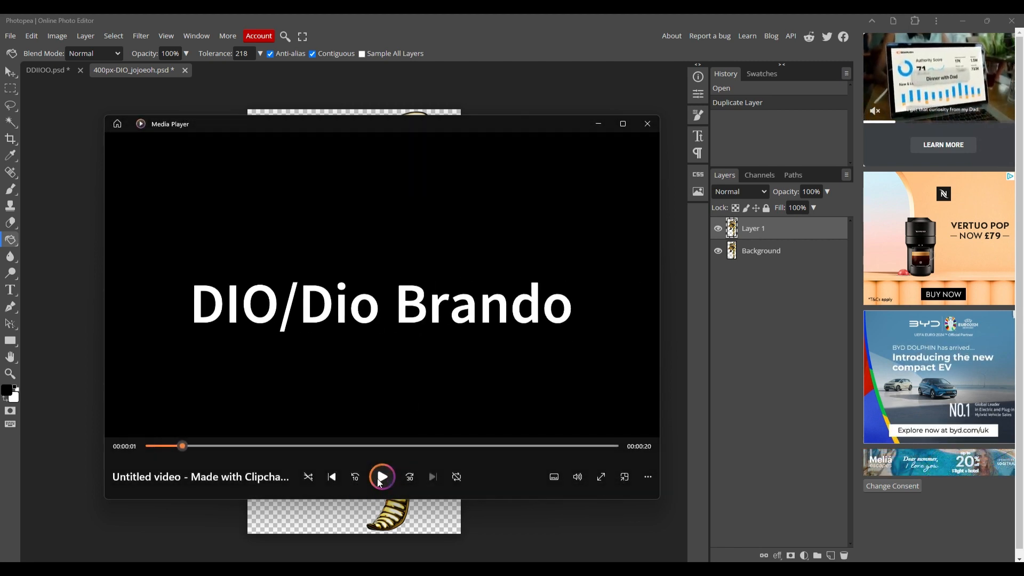
pyautogui.click(192, 525)
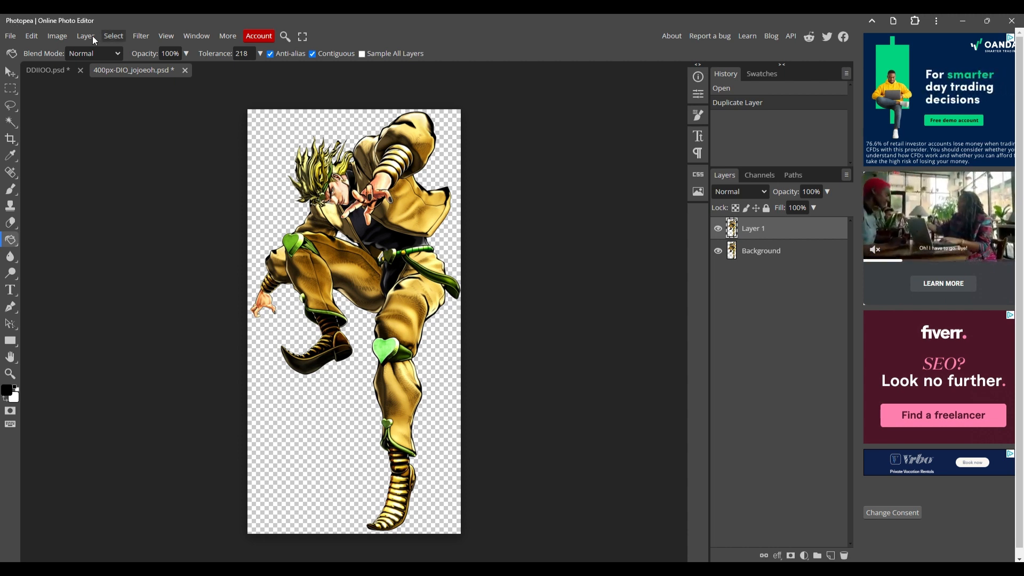
# Look over the fasthub.net text-to-speech page and its address as well as the untitled Clipchamp project, and return to Photopea.
pyautogui.moveTo(629, 569)
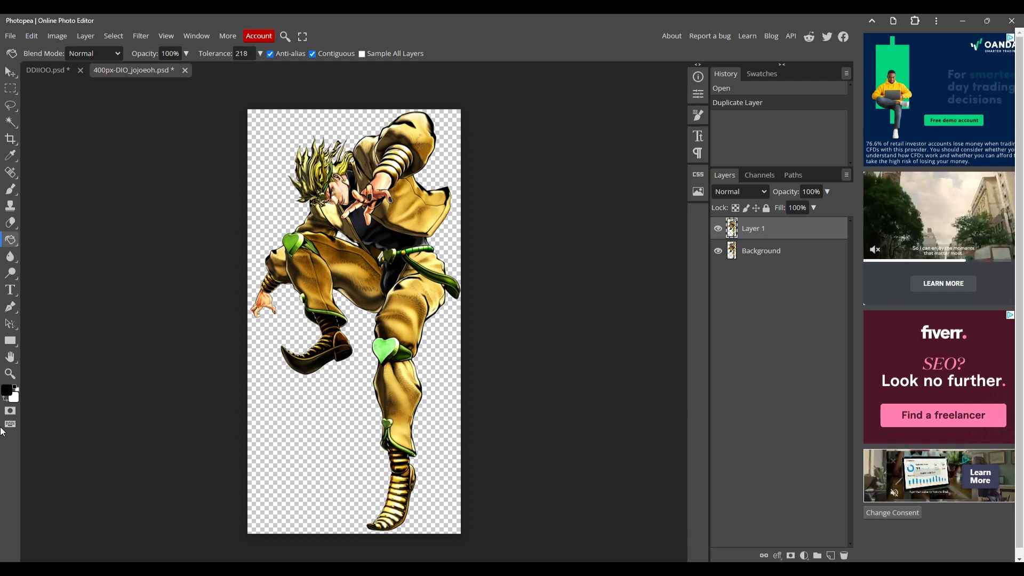
pyautogui.click(643, 520)
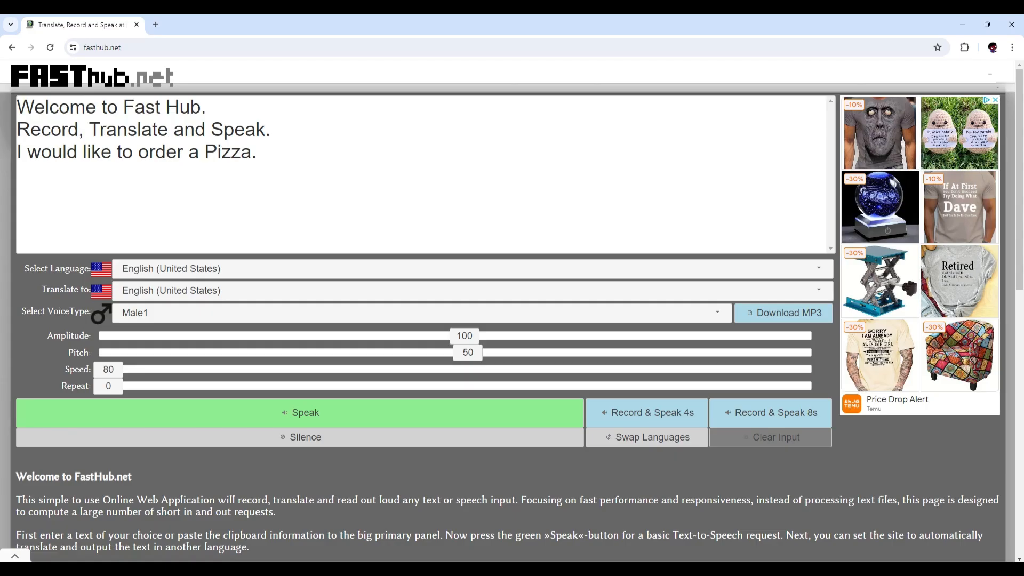
pyautogui.moveTo(631, 569)
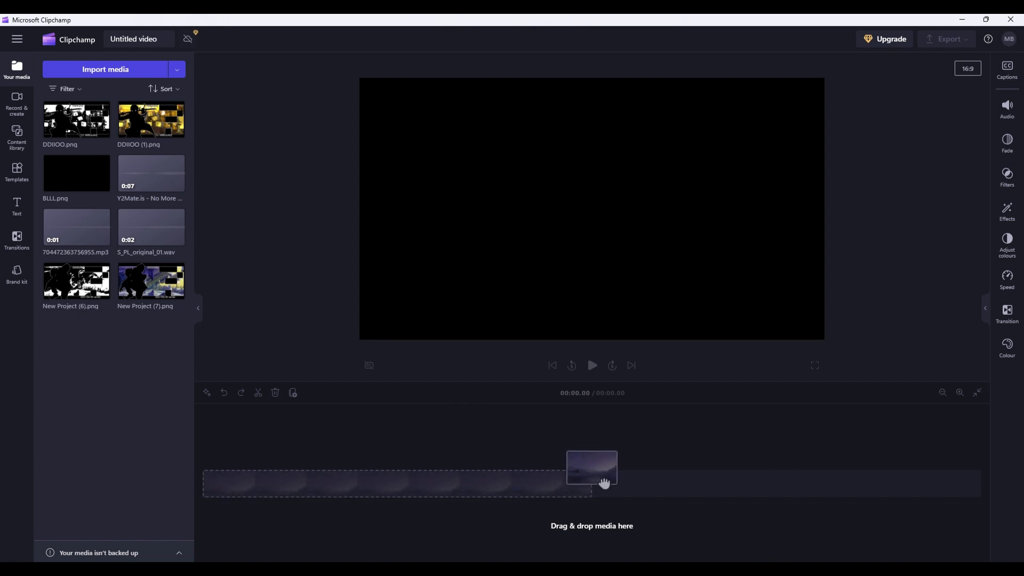
pyautogui.moveTo(583, 568)
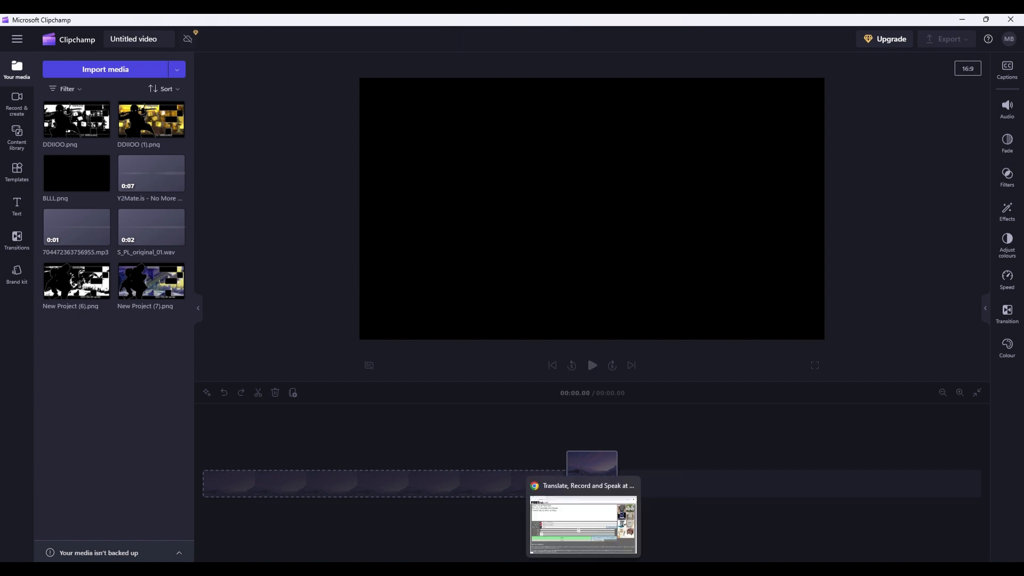
pyautogui.click(583, 568)
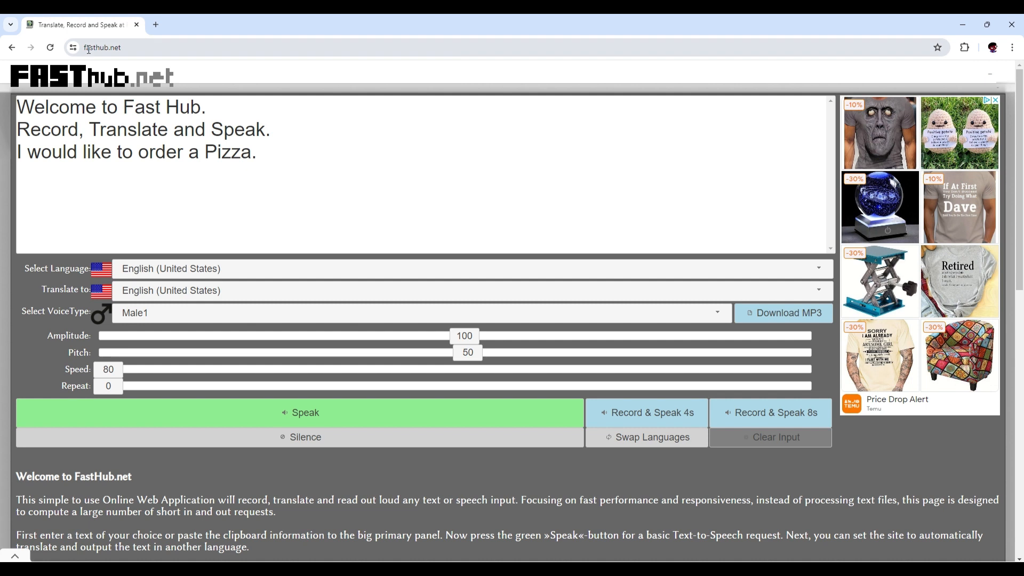
pyautogui.moveTo(126, 47); pyautogui.dragTo(74, 47)
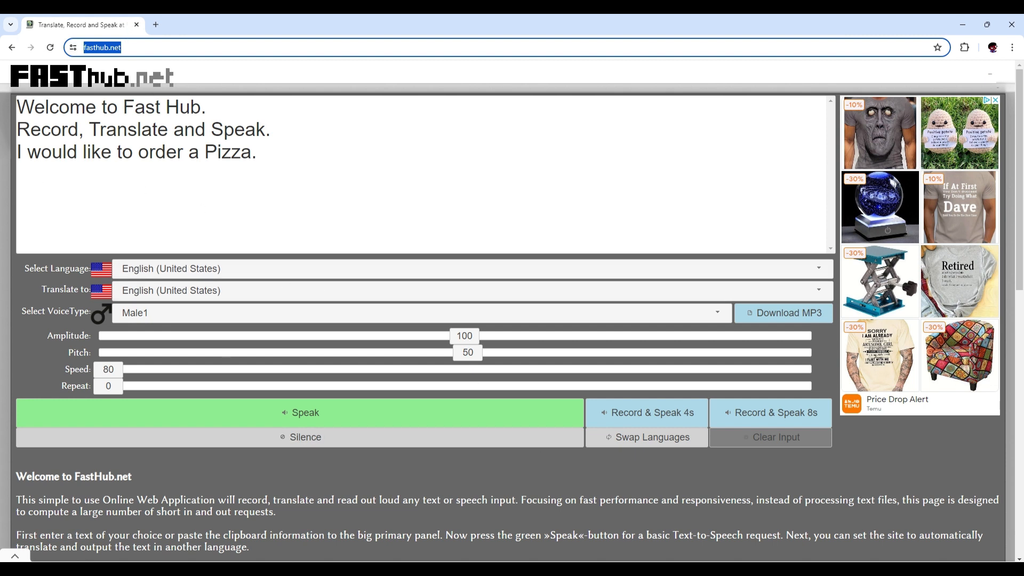
pyautogui.click(630, 569)
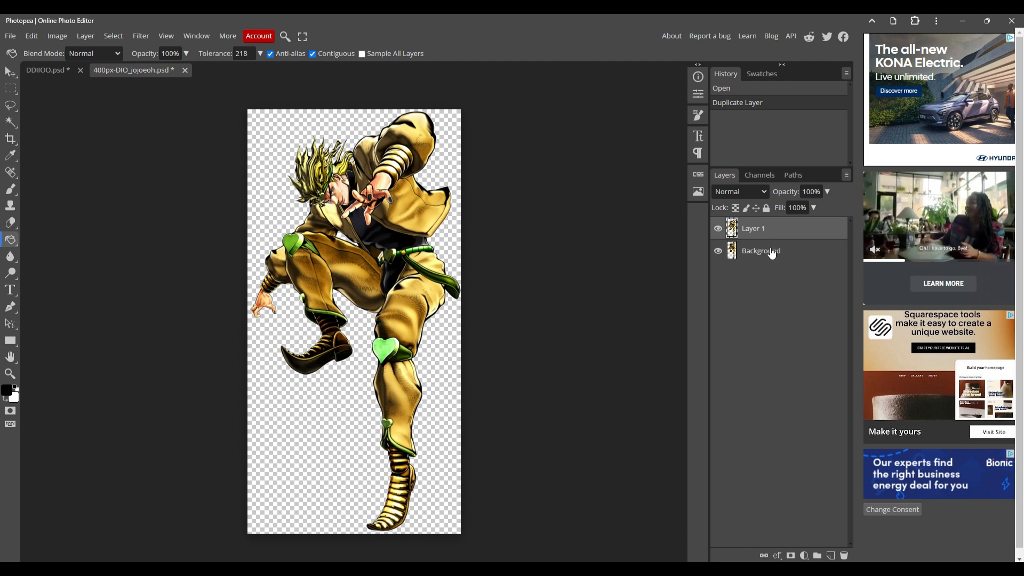
# Undo the layer duplication so only the Background layer remains.
pyautogui.click(31, 36)
pyautogui.click(47, 51)
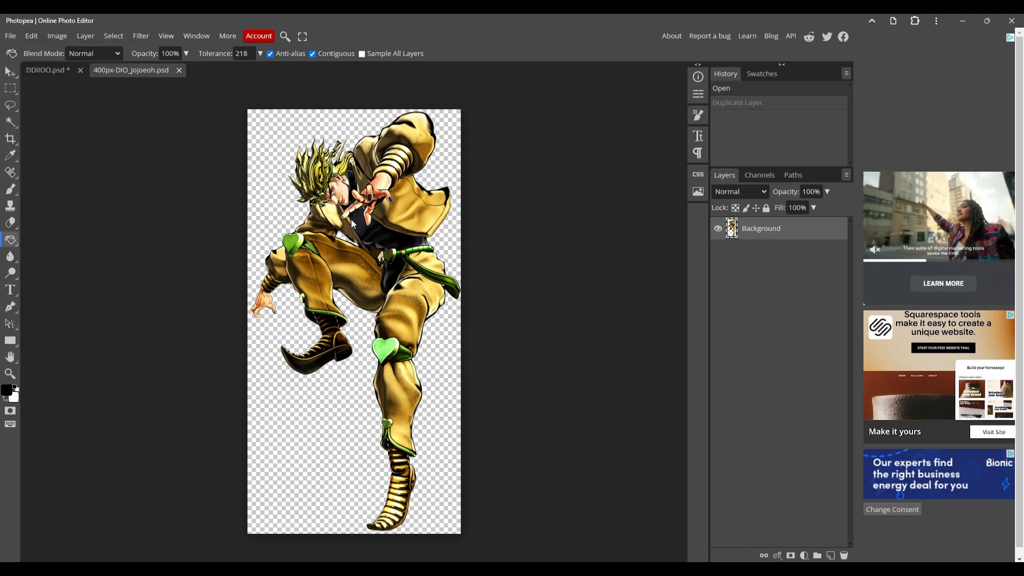
# Try a black Paint Bucket fill and a small move on the Background layer's figure, undoing each one.
pyautogui.click(385, 254)
pyautogui.click(29, 37)
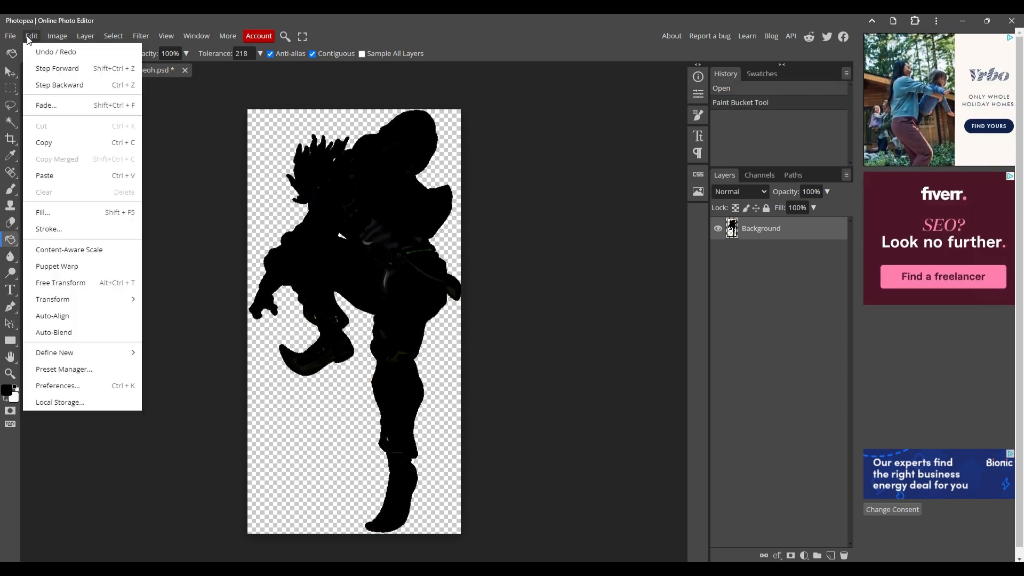
pyautogui.click(56, 51)
pyautogui.press('v')
pyautogui.moveTo(322, 293); pyautogui.dragTo(369, 316)
pyautogui.click(31, 36)
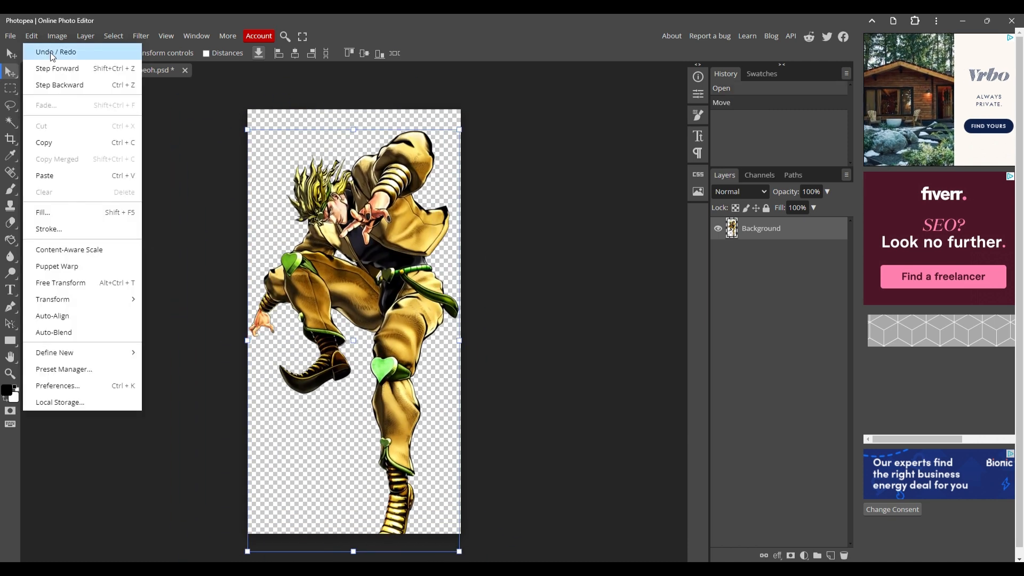
pyautogui.click(50, 53)
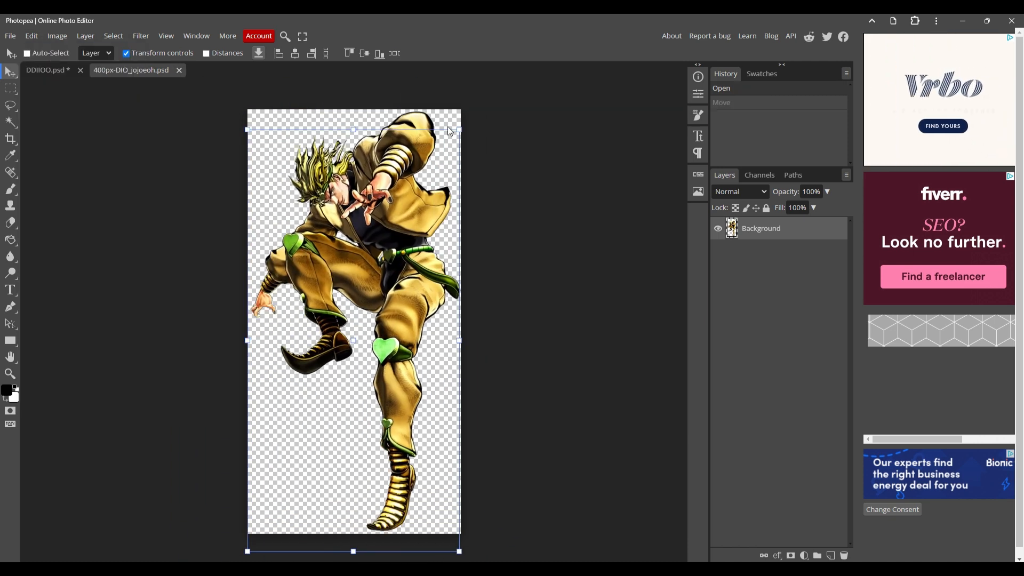
# Duplicate the Background layer containing the character.
pyautogui.rightClick(766, 232)
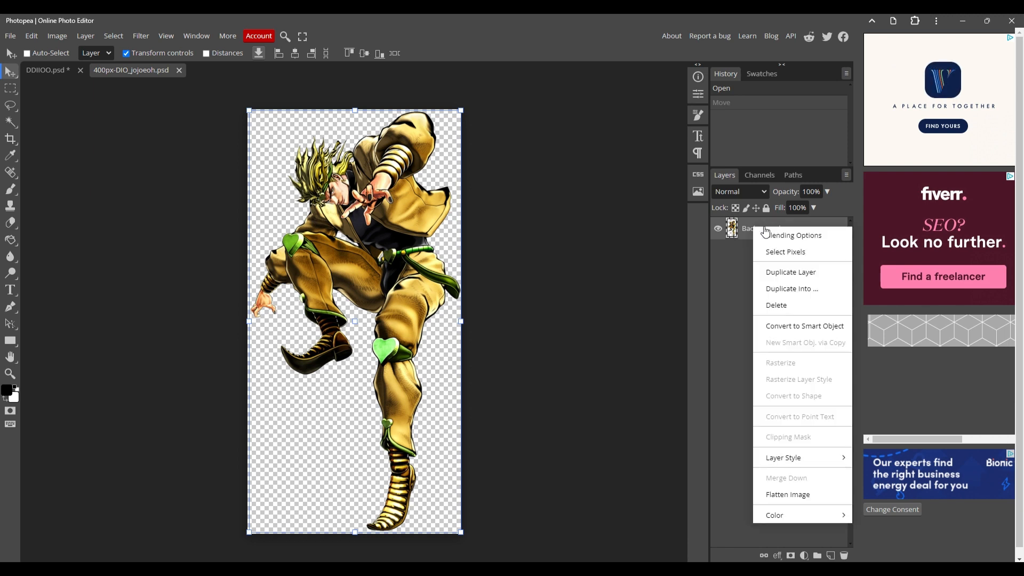
pyautogui.click(797, 276)
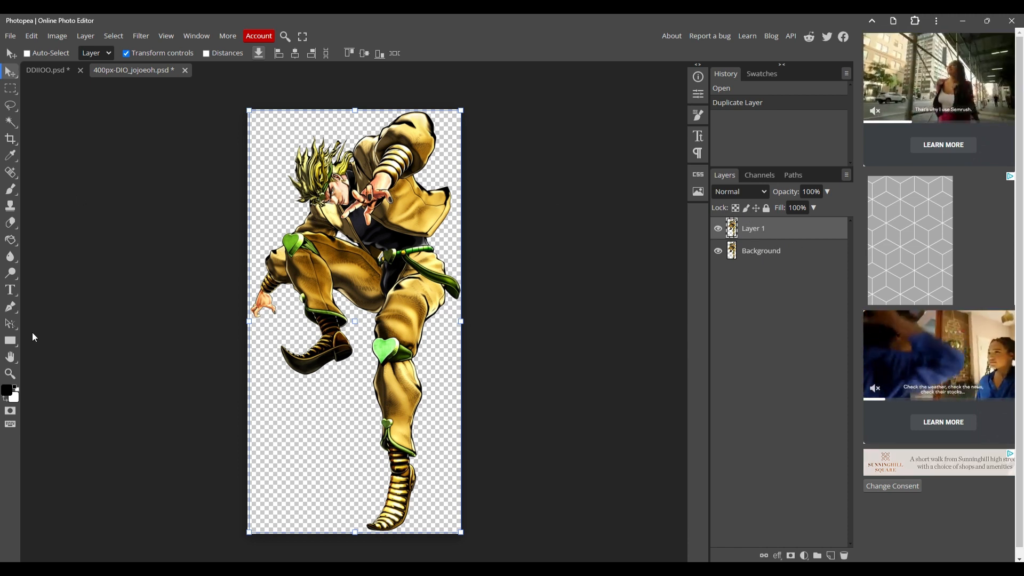
# Choose the Paint Bucket tool with black (000000) as the foreground colour.
pyautogui.click(11, 242)
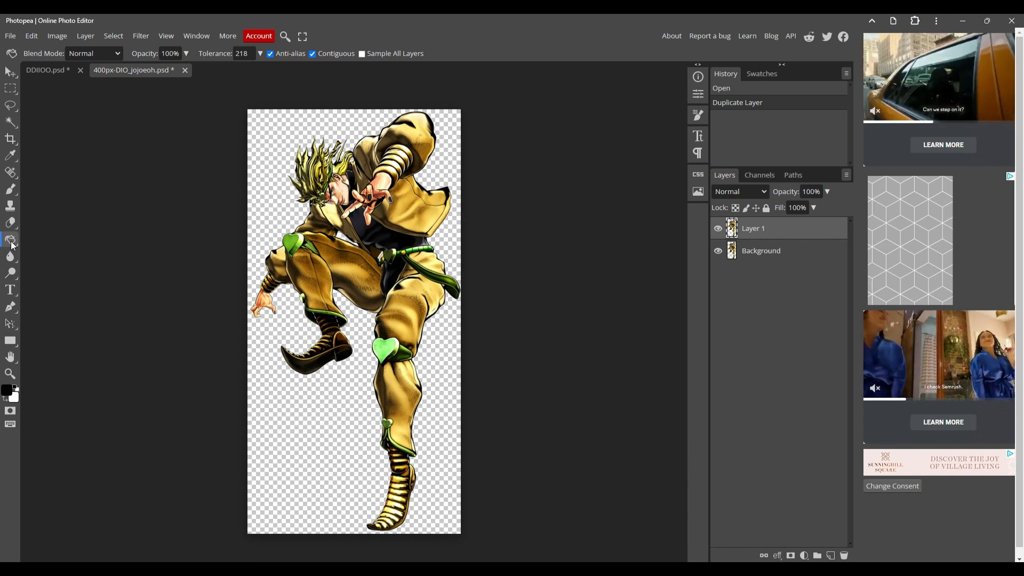
pyautogui.rightClick(12, 243)
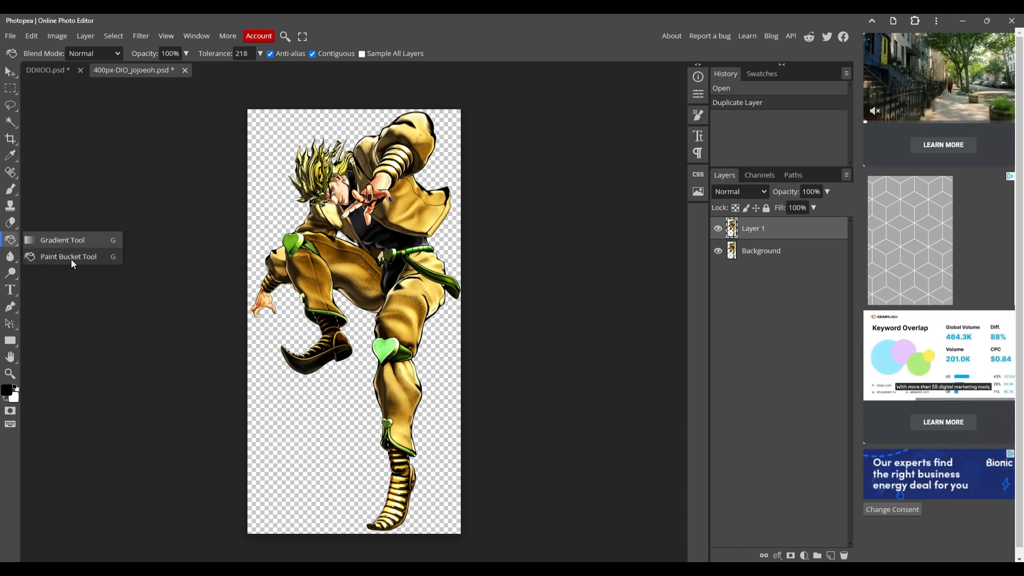
pyautogui.click(52, 258)
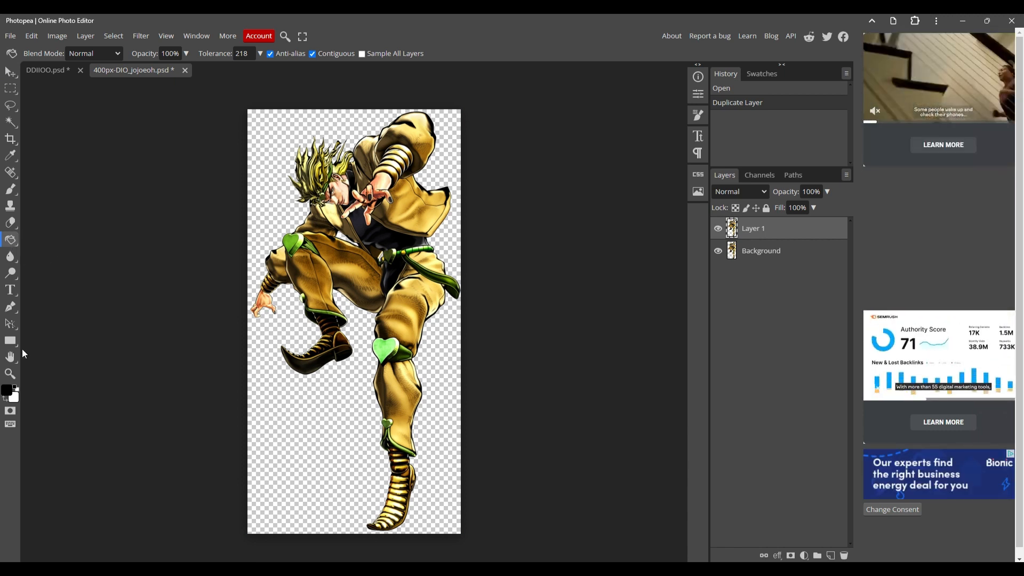
pyautogui.click(9, 390)
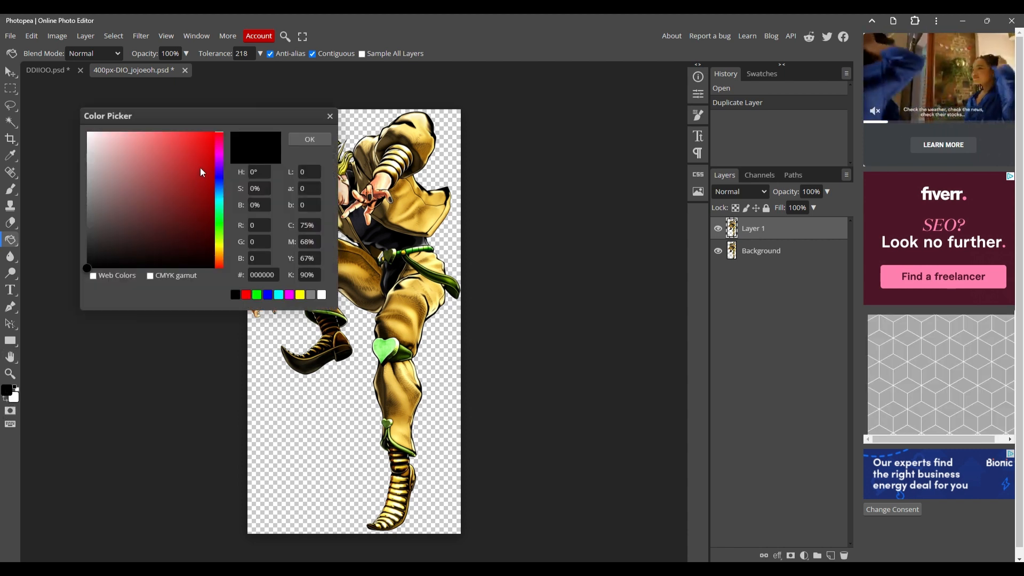
pyautogui.click(323, 140)
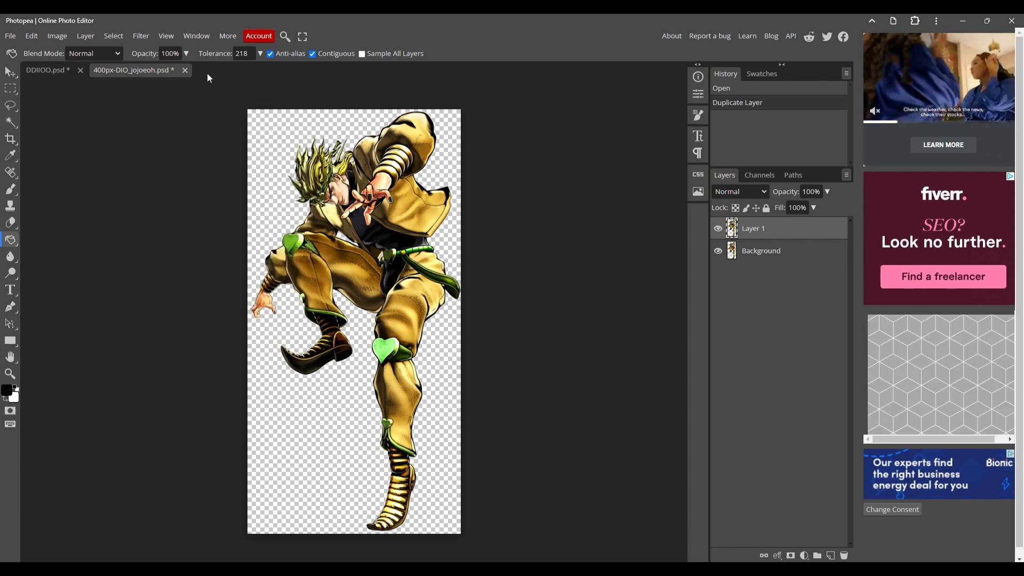
# Try a black fill on the duplicated layer's figure at tolerance 218, raise the tolerance to 230 and undo the fill.
pyautogui.click(261, 54)
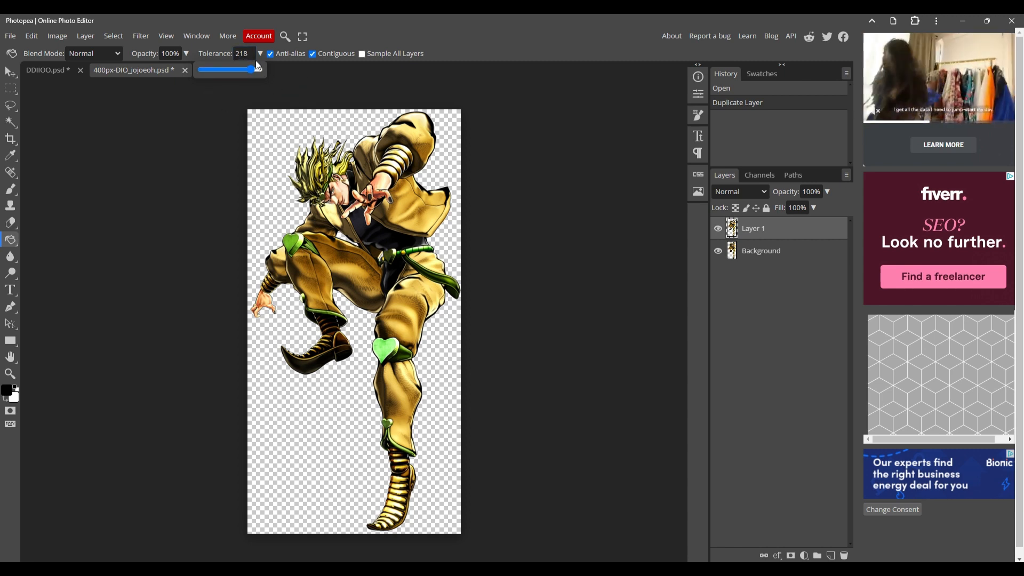
pyautogui.click(384, 220)
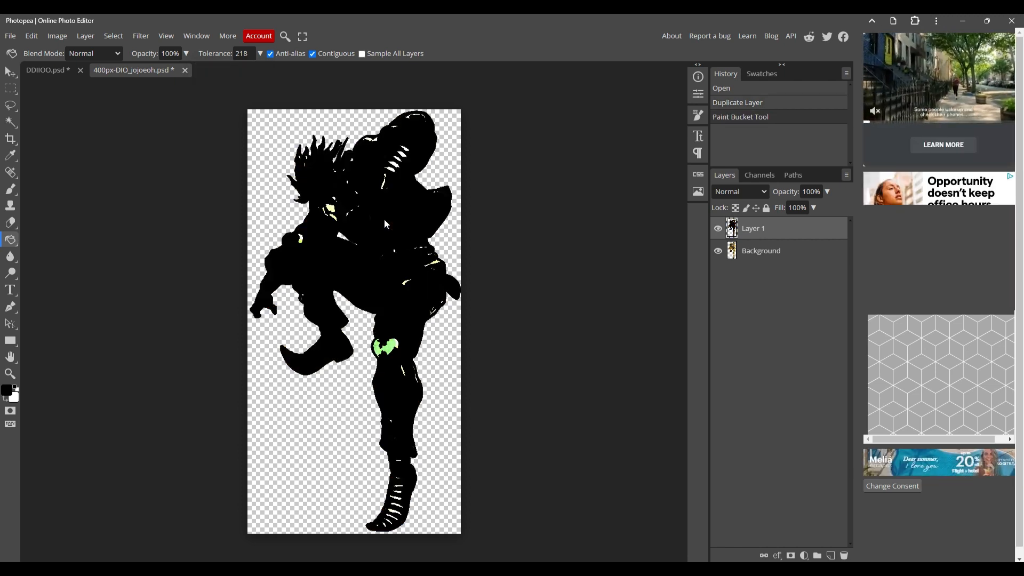
pyautogui.click(259, 55)
pyautogui.moveTo(251, 70); pyautogui.dragTo(254, 70)
pyautogui.click(28, 37)
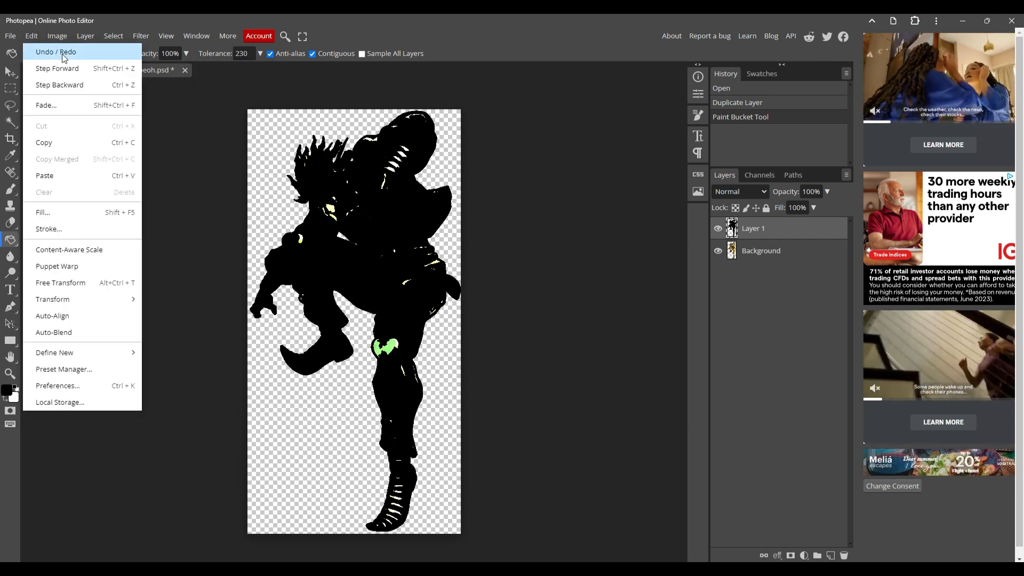
pyautogui.click(51, 46)
# Try filling the figure's body and face with black at tolerance 230, and undo both fills.
pyautogui.click(371, 225)
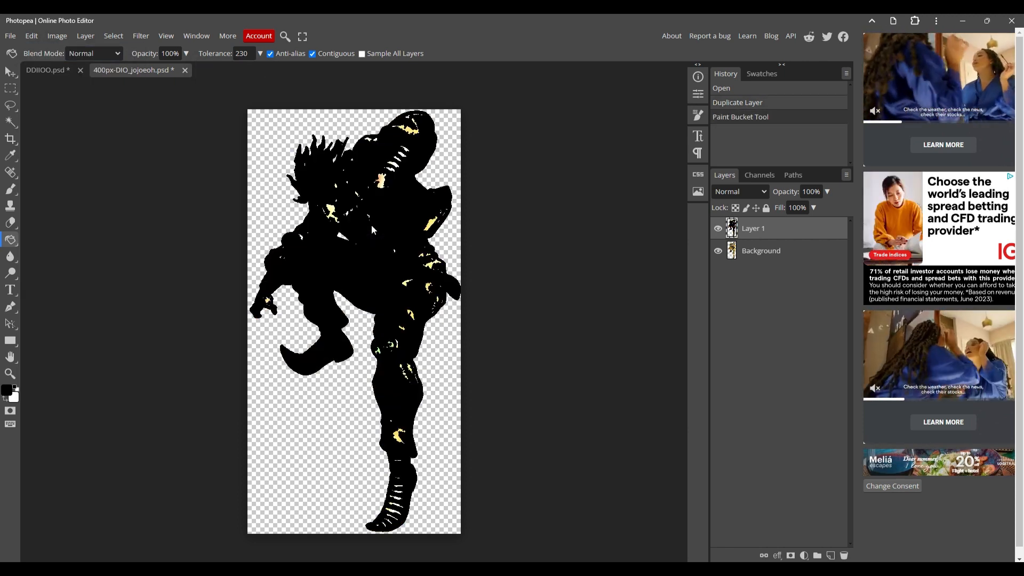
pyautogui.click(331, 211)
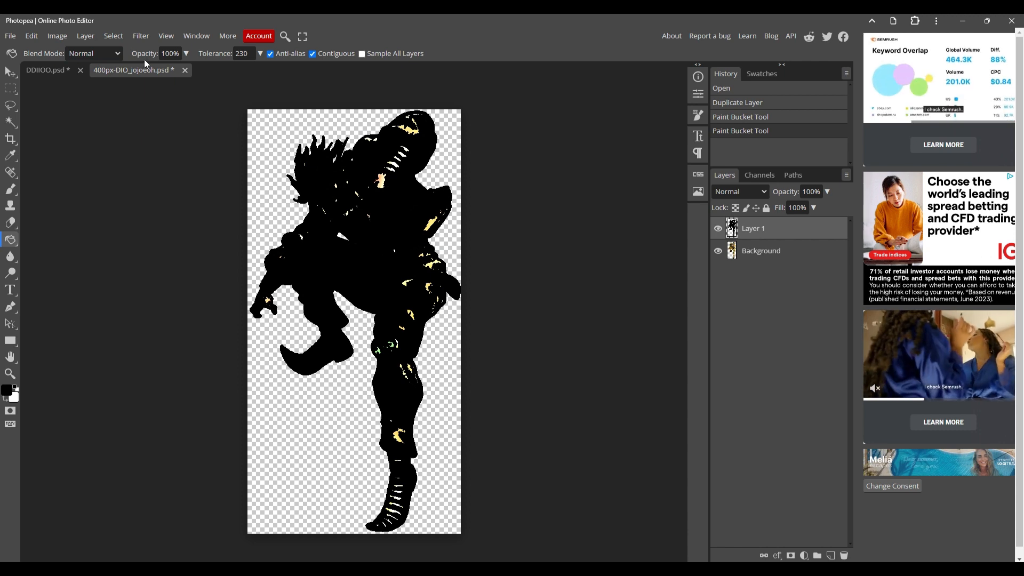
pyautogui.click(36, 36)
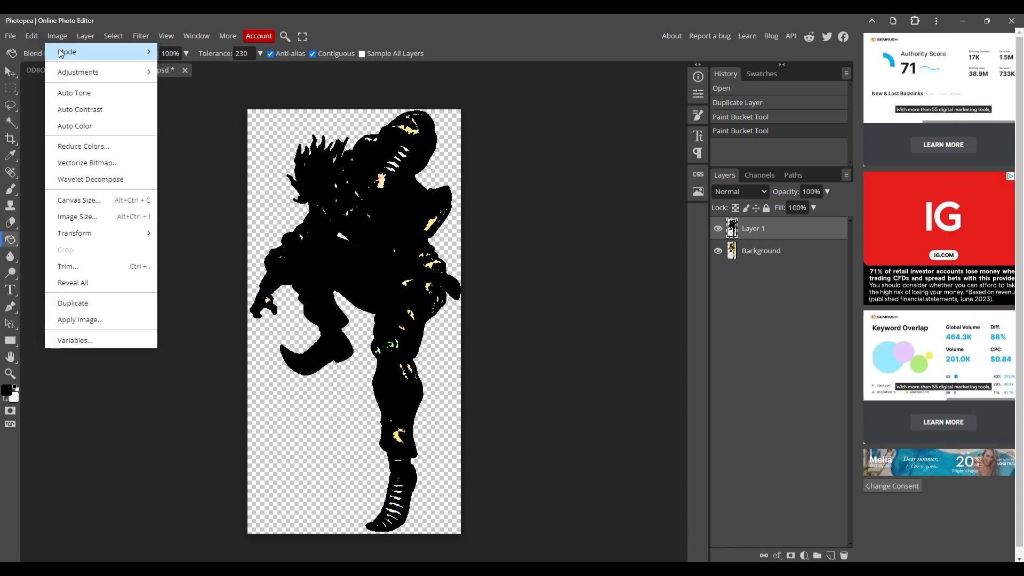
pyautogui.click(40, 57)
pyautogui.click(31, 37)
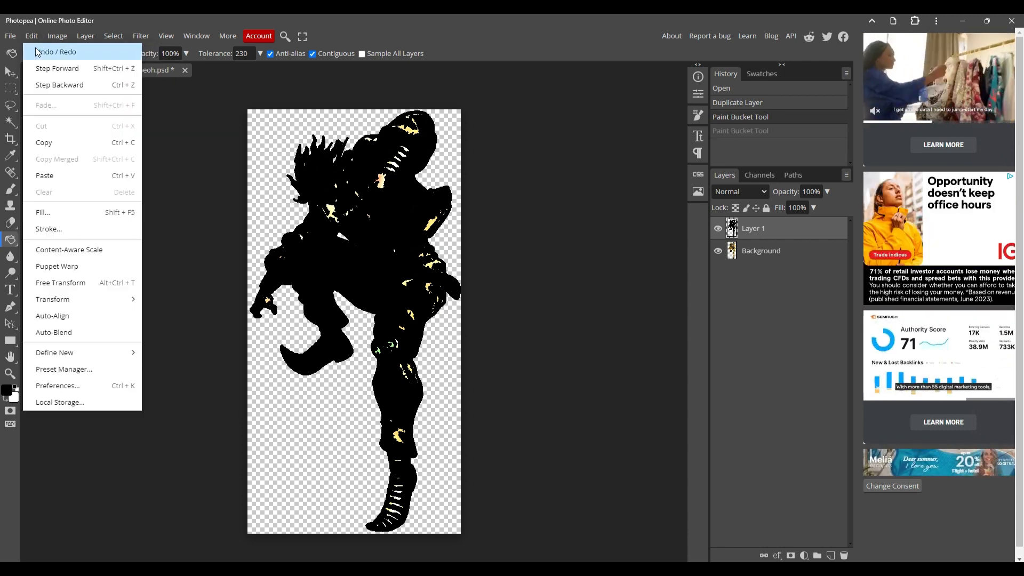
pyautogui.click(43, 52)
# Set the Paint Bucket tolerance to 247 and fill the figure on the duplicated layer with black.
pyautogui.click(260, 53)
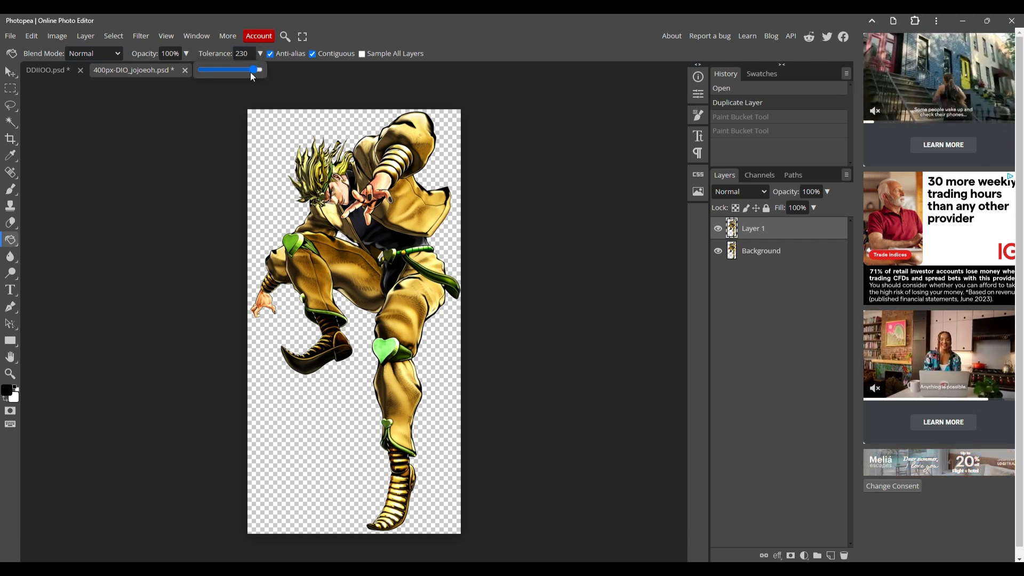
pyautogui.moveTo(252, 70); pyautogui.dragTo(260, 74)
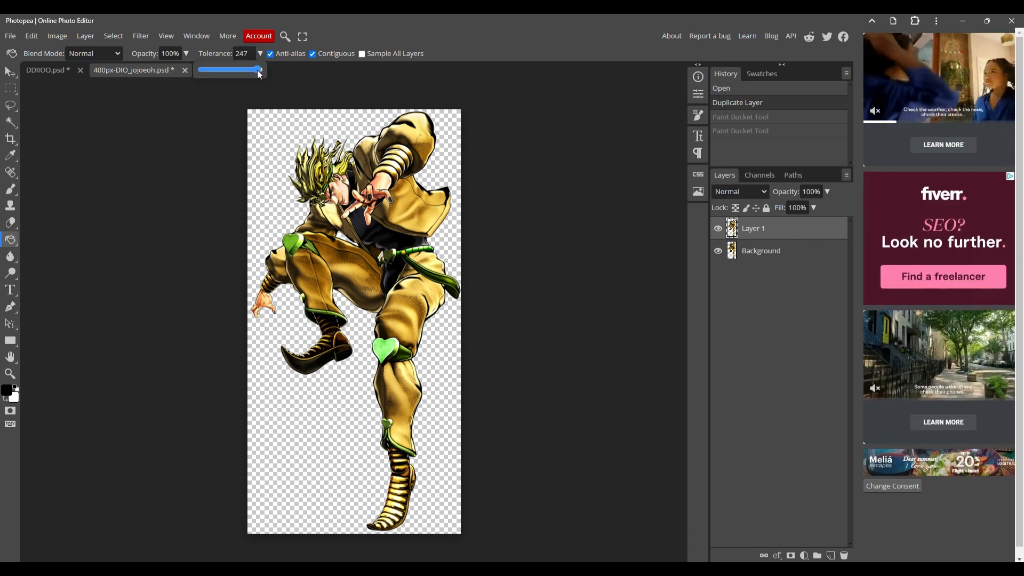
pyautogui.click(375, 197)
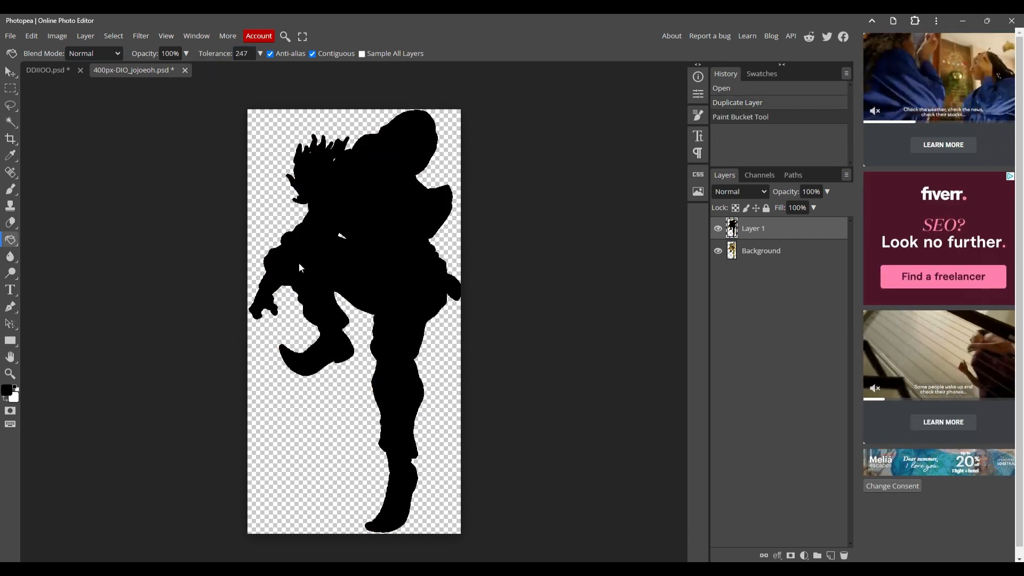
# Raise the Paint Bucket tolerance to 255 and undo the last black fill.
pyautogui.click(259, 54)
pyautogui.moveTo(254, 71); pyautogui.dragTo(261, 72)
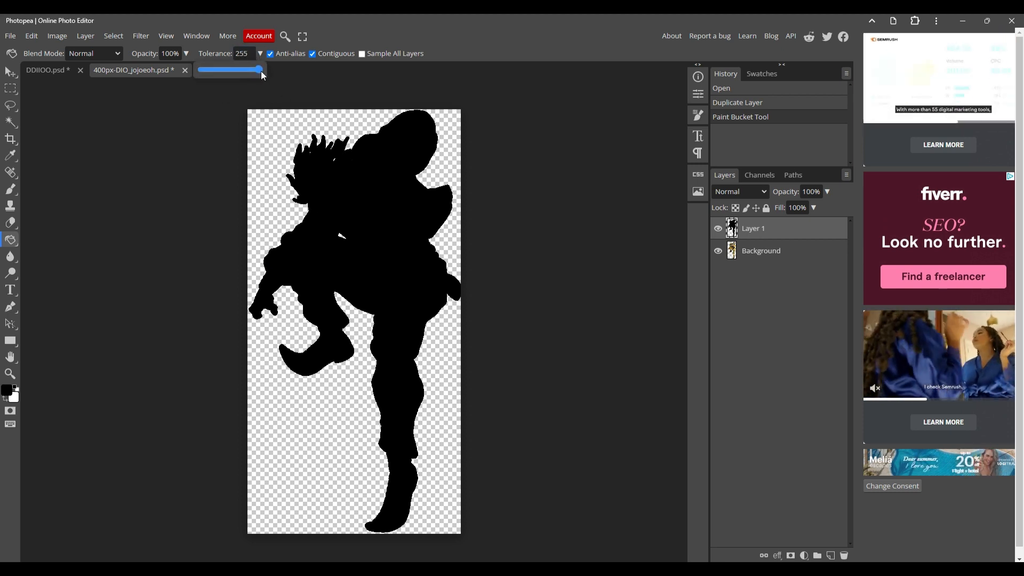
pyautogui.click(31, 38)
pyautogui.click(46, 53)
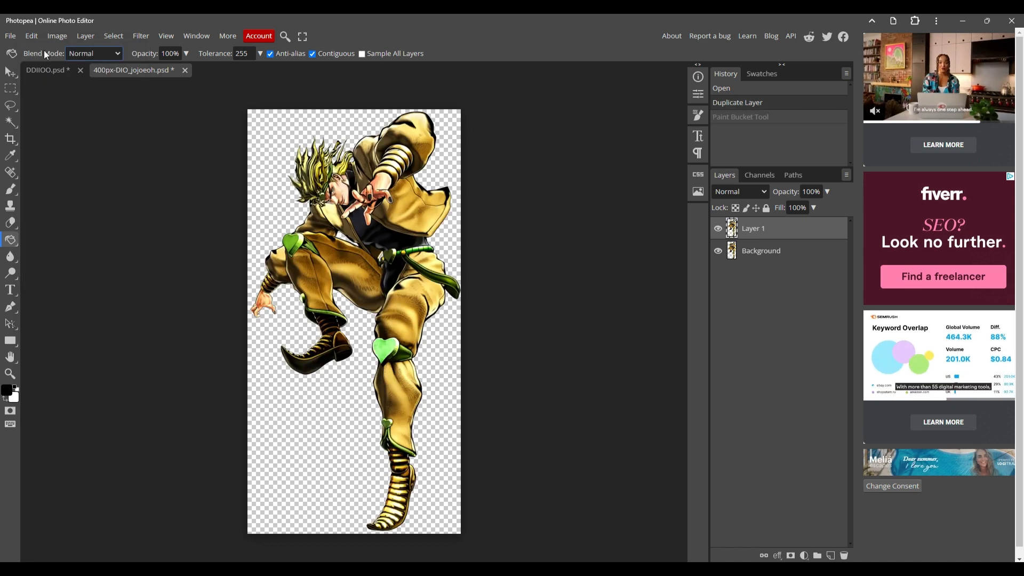
# Try filling the figure on the duplicated layer with black at tolerance 255, and undo the fill.
pyautogui.click(392, 214)
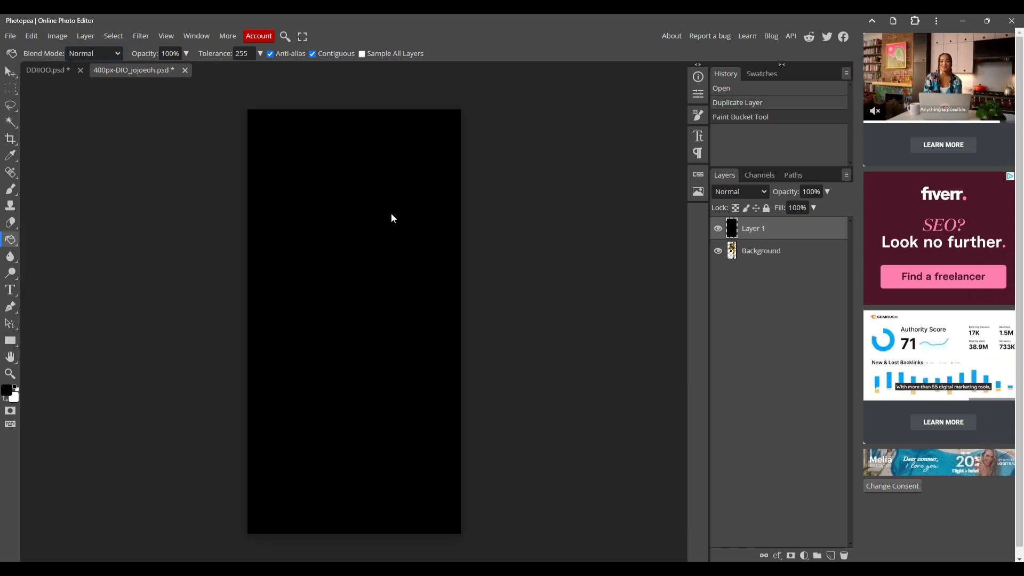
pyautogui.click(38, 39)
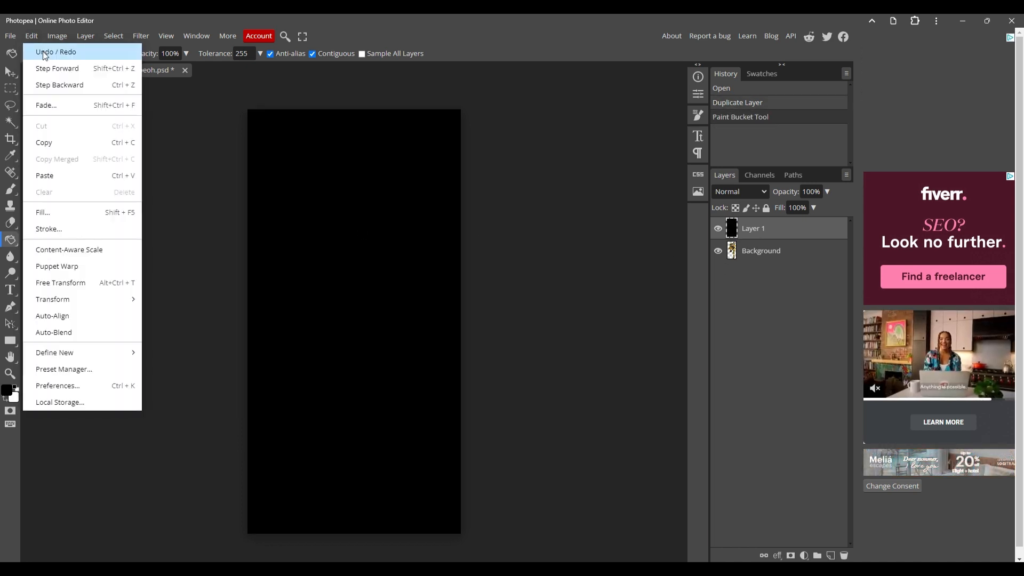
pyautogui.click(46, 51)
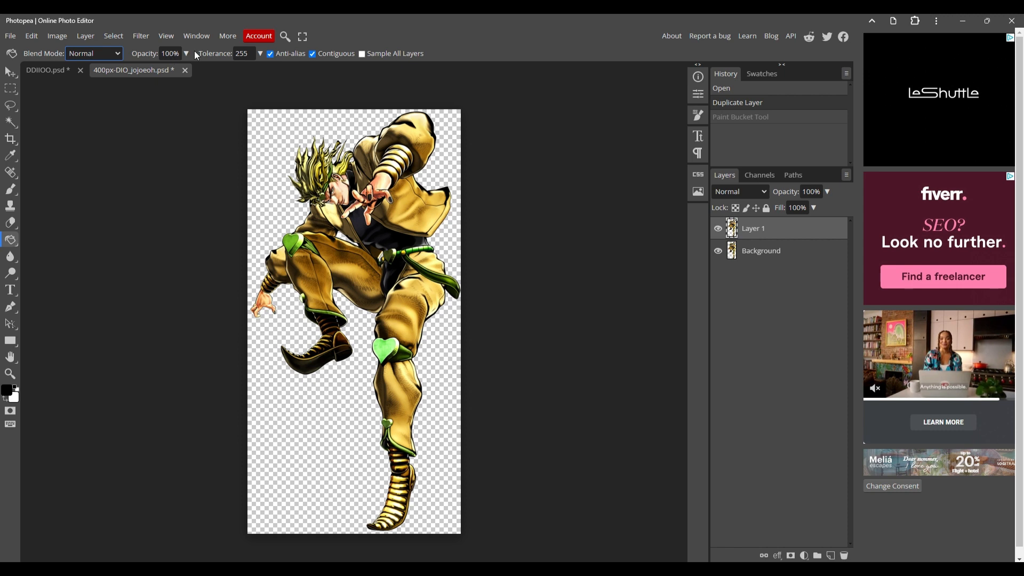
# Lower the Paint Bucket tolerance to 230 and fill the whole figure on Layer 1 with black.
pyautogui.click(259, 53)
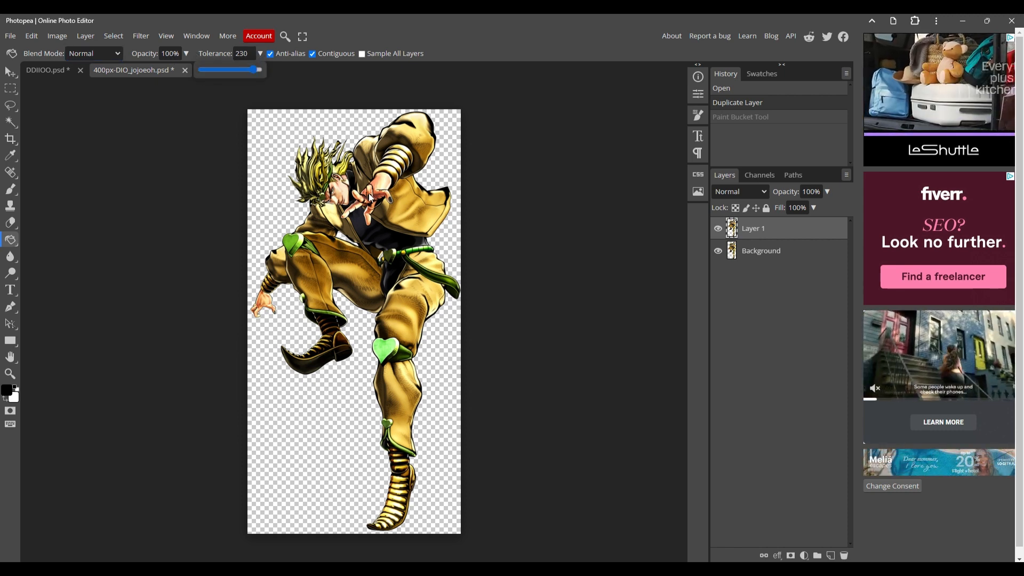
pyautogui.click(369, 193)
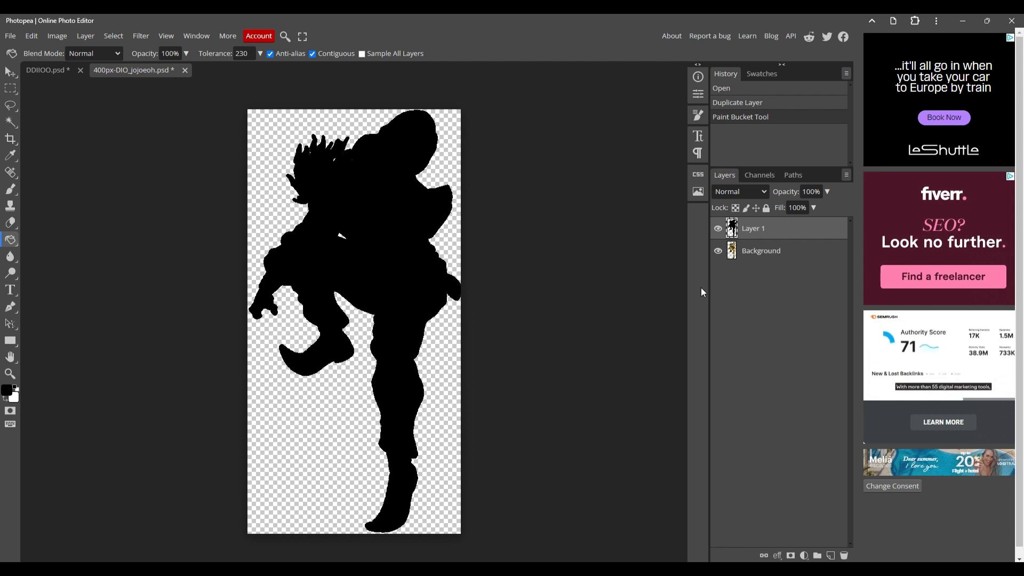
# Switch to Media Player and skim the finished intro video to examine its silhouette scenes, then minimize it.
pyautogui.click(674, 541)
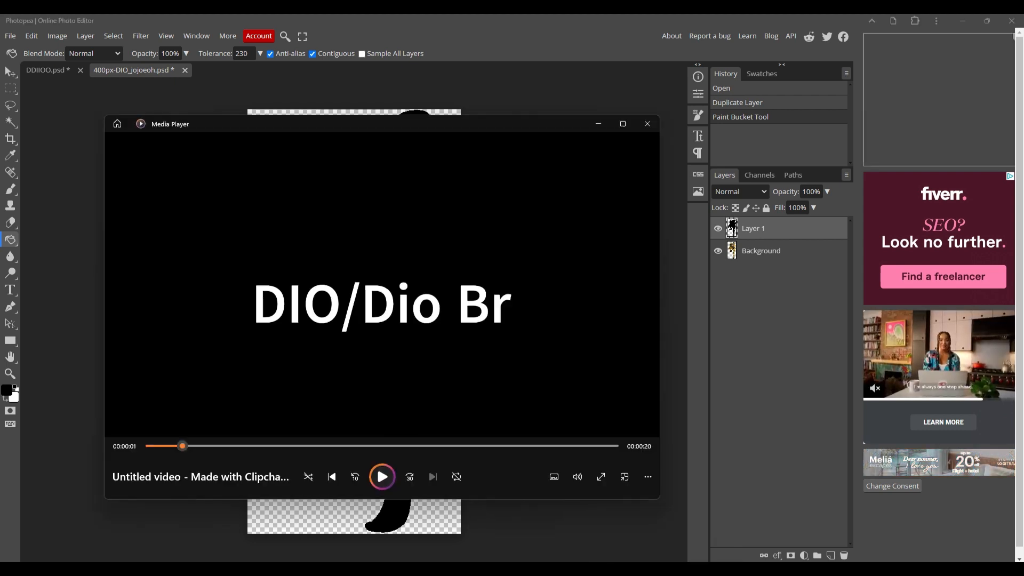
pyautogui.moveTo(182, 445); pyautogui.dragTo(215, 446)
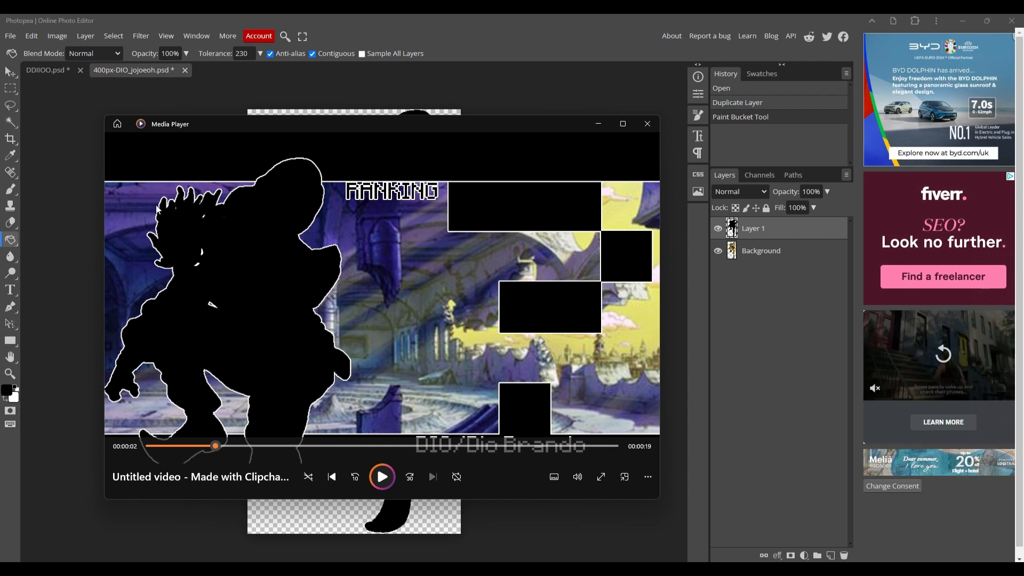
pyautogui.moveTo(314, 446); pyautogui.dragTo(376, 445)
pyautogui.moveTo(452, 445); pyautogui.dragTo(440, 446)
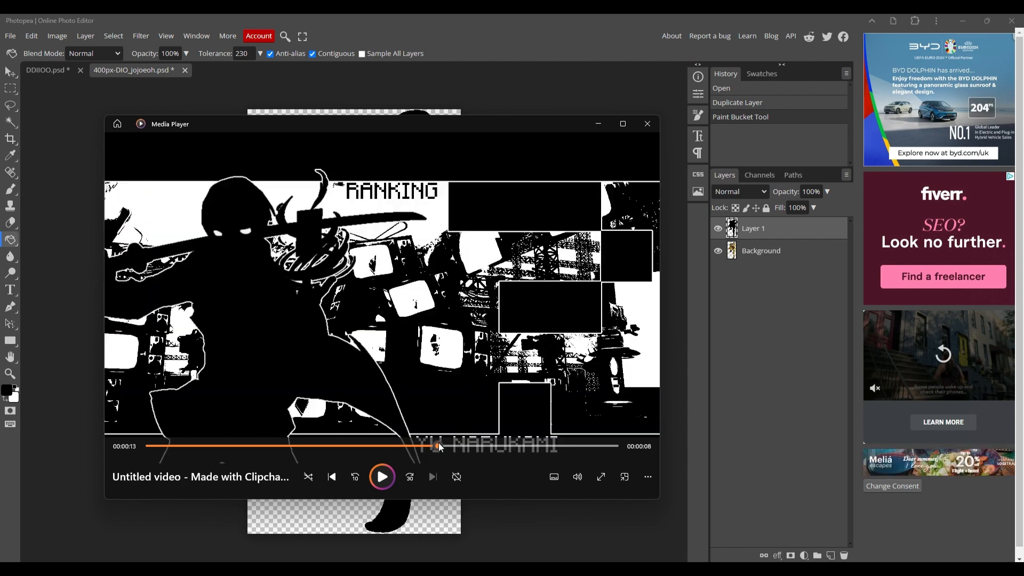
pyautogui.click(567, 446)
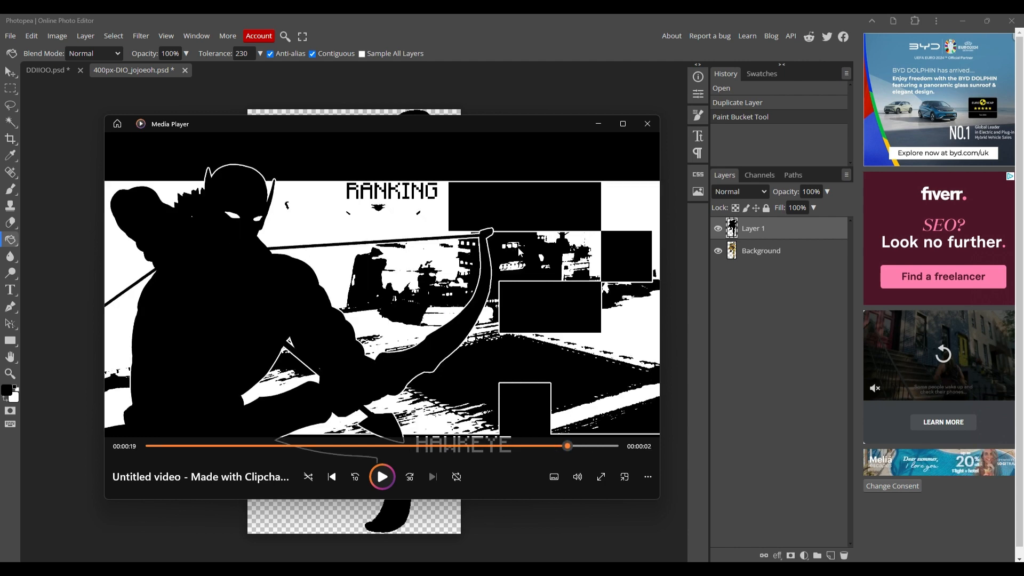
pyautogui.click(590, 128)
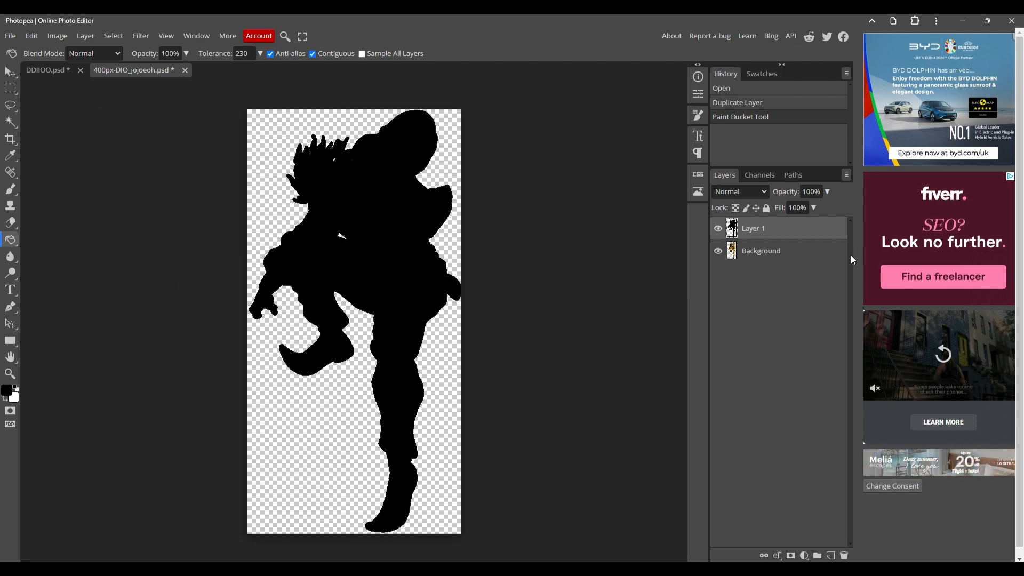
# Move the Background layer above the silhouette, bring the character's face into close view and make Layer 1 the active layer.
pyautogui.moveTo(767, 244); pyautogui.dragTo(767, 226)
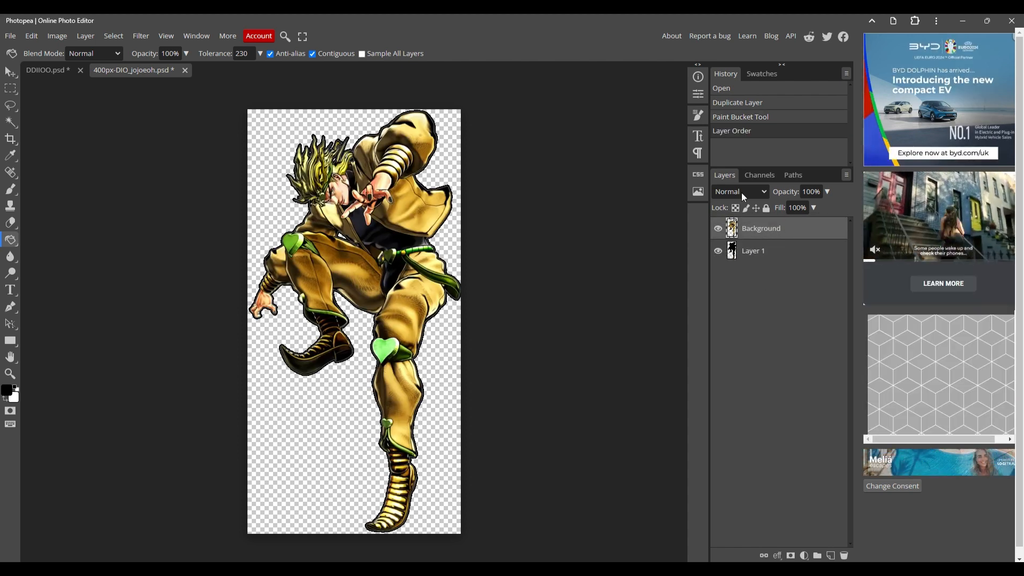
pyautogui.hotkey('ctrl', '+')
pyautogui.hotkey('ctrl', '+')
pyautogui.hotkey('ctrl', '+')
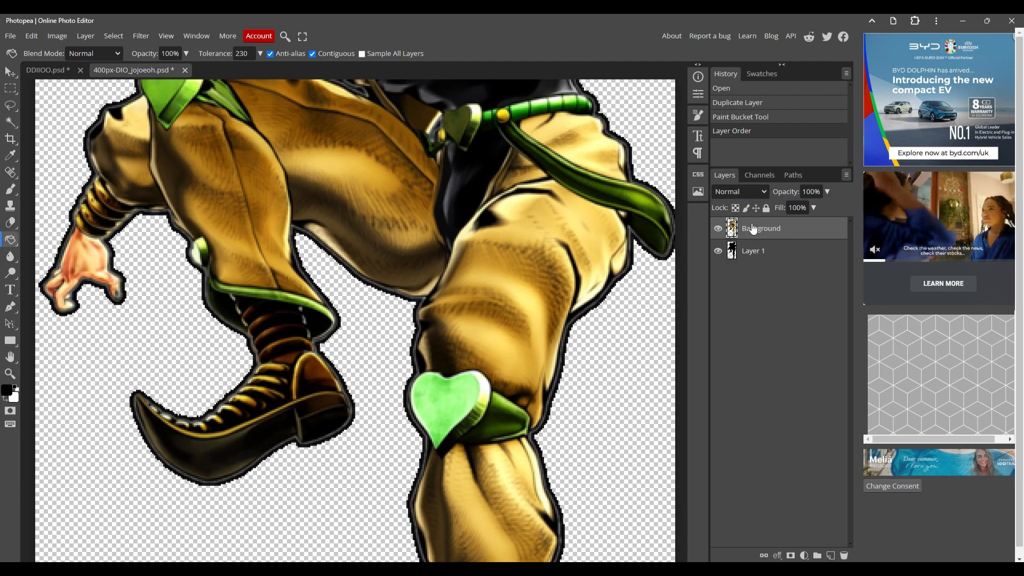
pyautogui.scroll(6, 475, 277)
pyautogui.scroll(5, 474, 278)
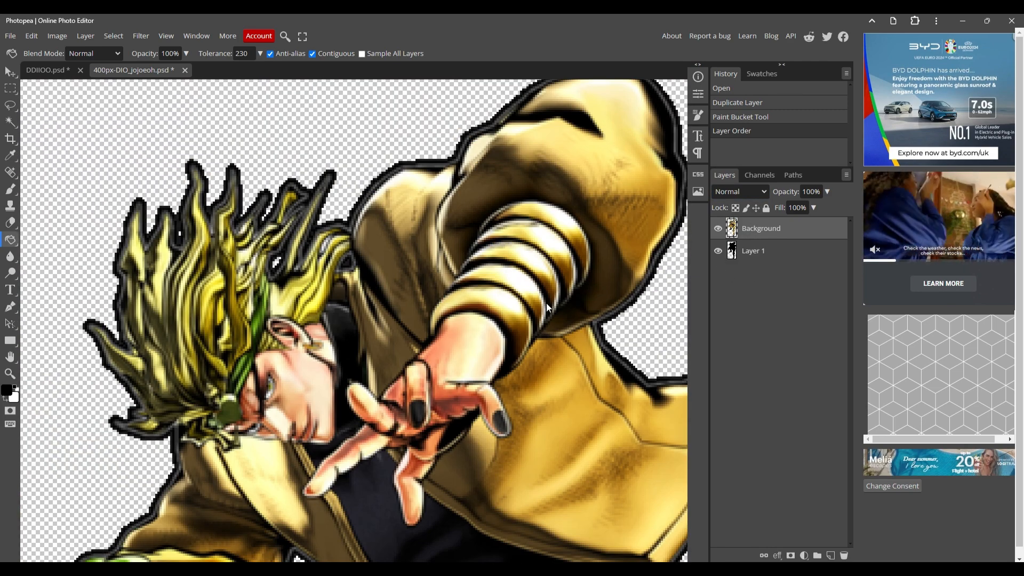
pyautogui.scroll(-2, 546, 303)
pyautogui.click(759, 255)
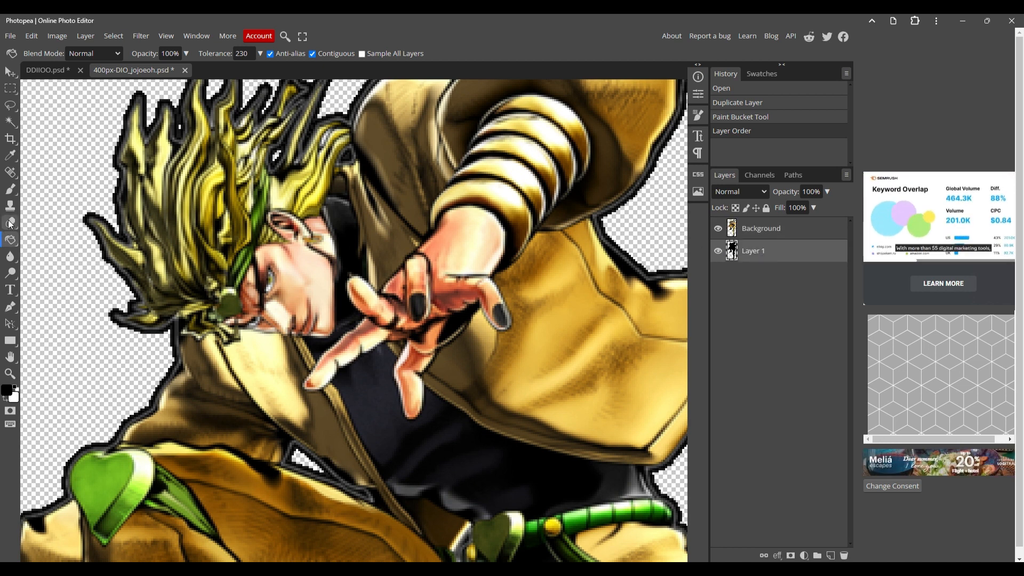
# Choose the Brush tool and set its foreground colour to white (fefefe).
pyautogui.click(12, 191)
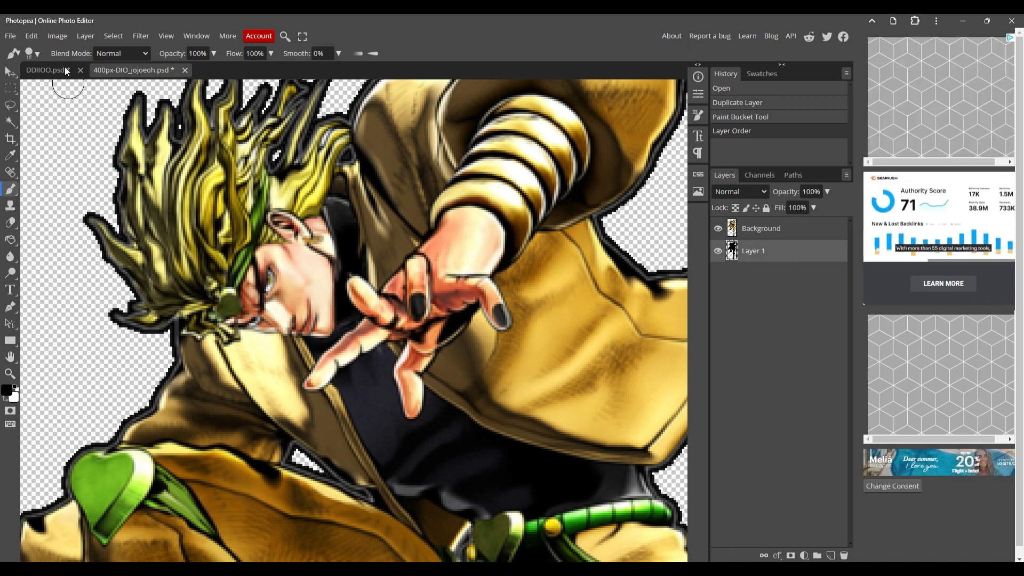
pyautogui.click(17, 397)
pyautogui.click(330, 116)
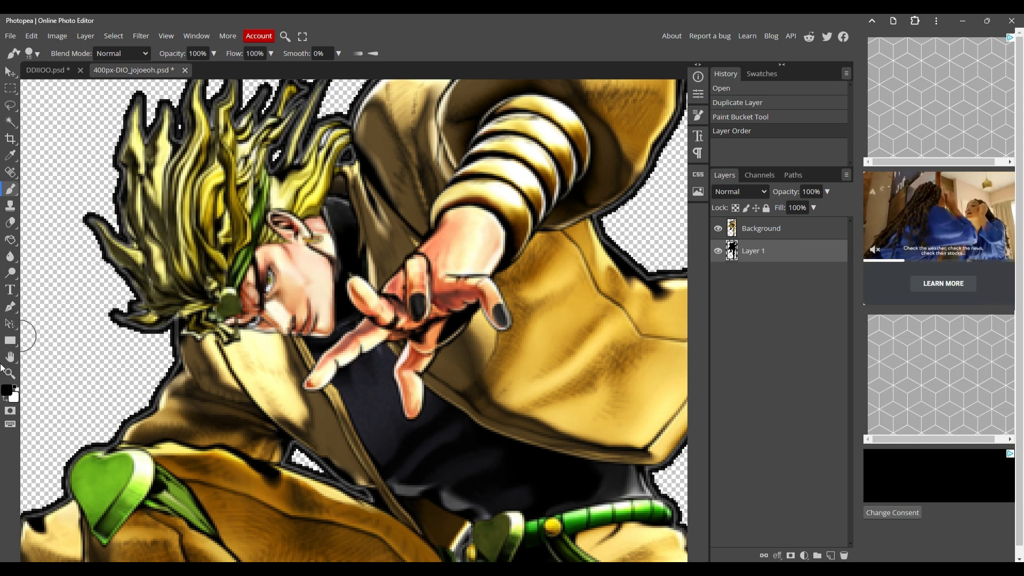
pyautogui.click(6, 393)
pyautogui.click(89, 143)
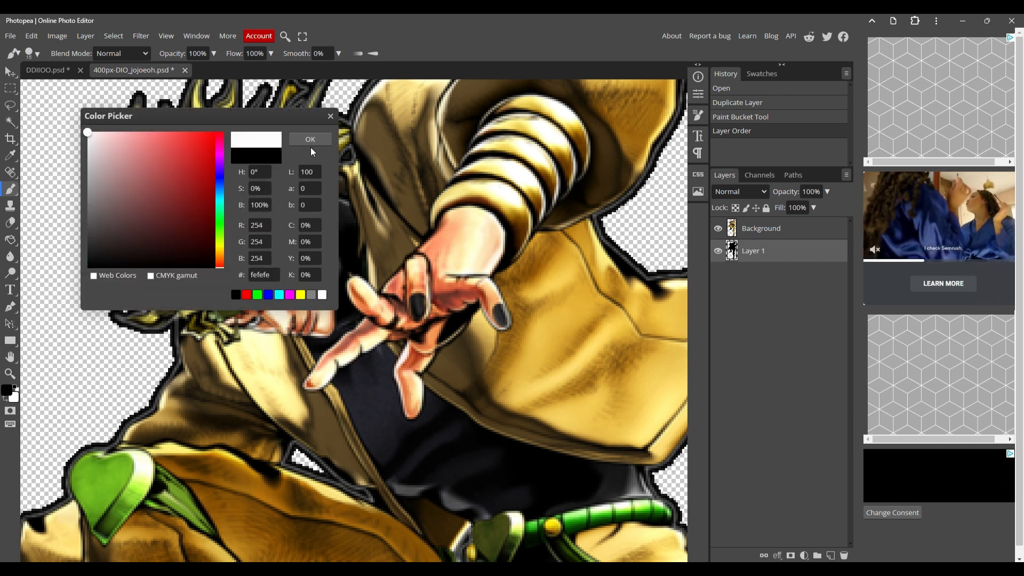
pyautogui.click(310, 141)
# Reduce the brush size and paint the character's two eyes in white on Layer 1, following the face in the colour image.
pyautogui.rightClick(287, 199)
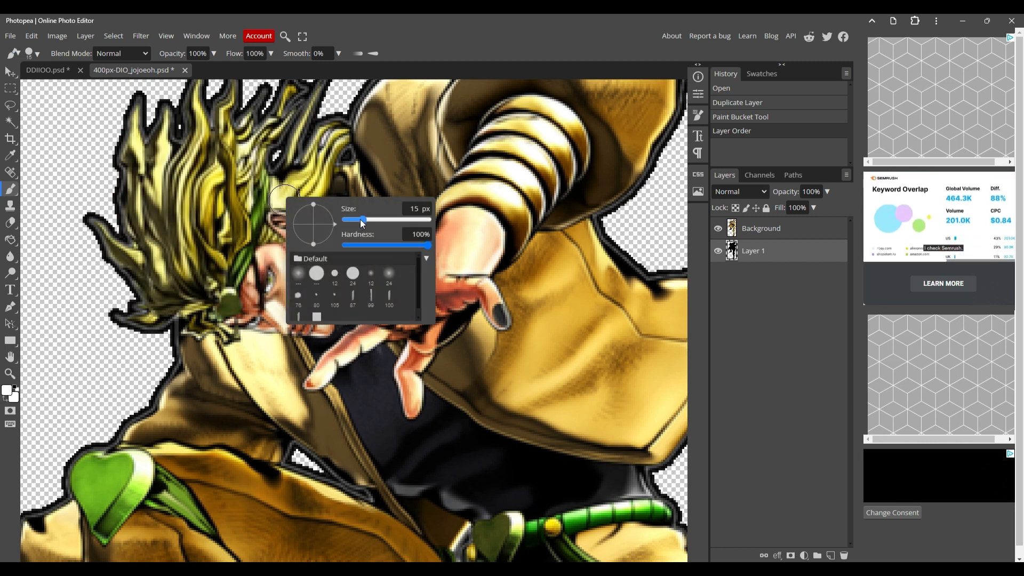
pyautogui.click(273, 279)
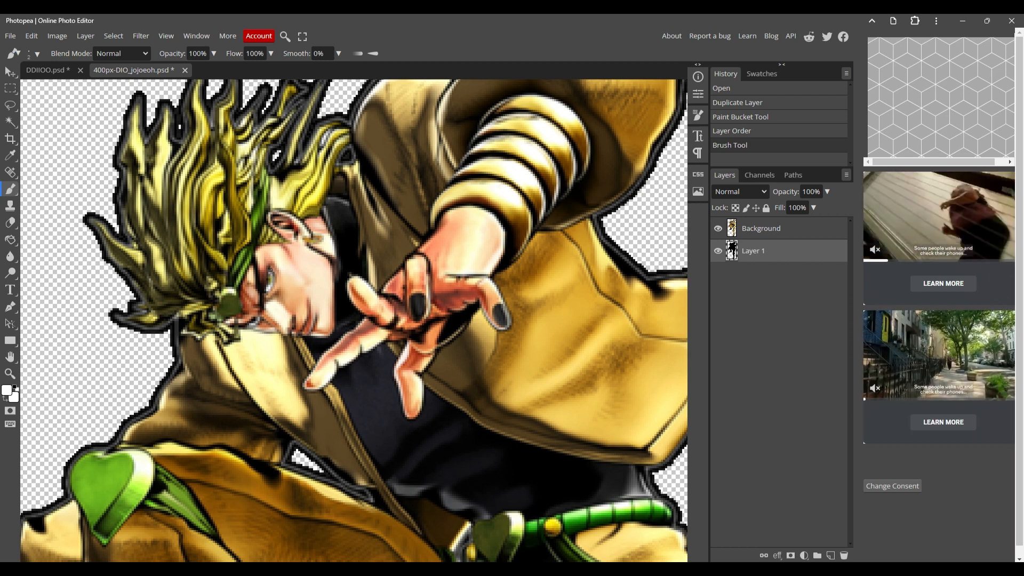
pyautogui.moveTo(269, 283); pyautogui.dragTo(254, 320)
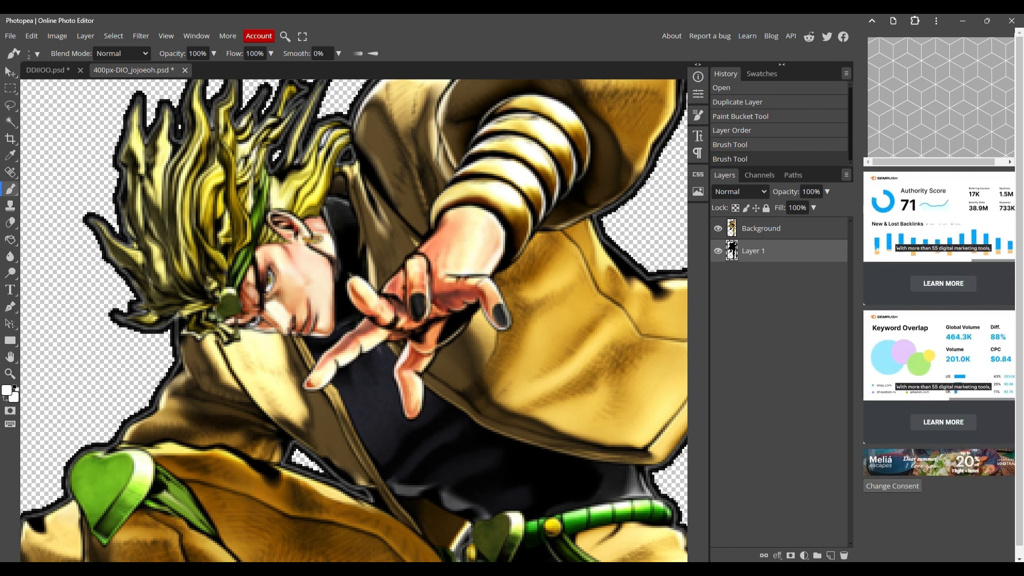
pyautogui.click(246, 324)
# Move Layer 1 back above the Background layer and check the silhouette with its white eyes.
pyautogui.moveTo(775, 255); pyautogui.dragTo(775, 229)
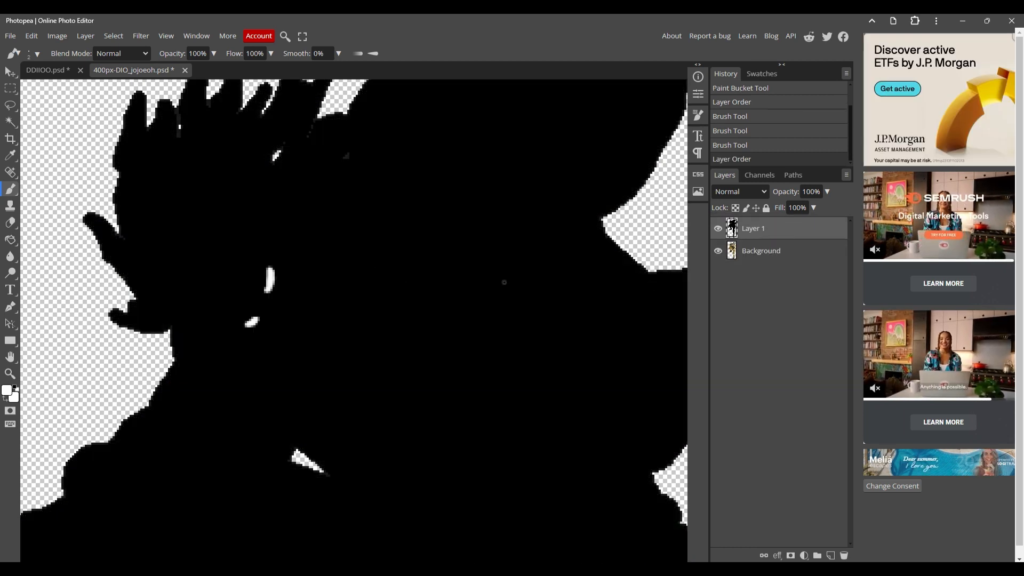
pyautogui.scroll(-2, 504, 281)
pyautogui.scroll(-2, 504, 283)
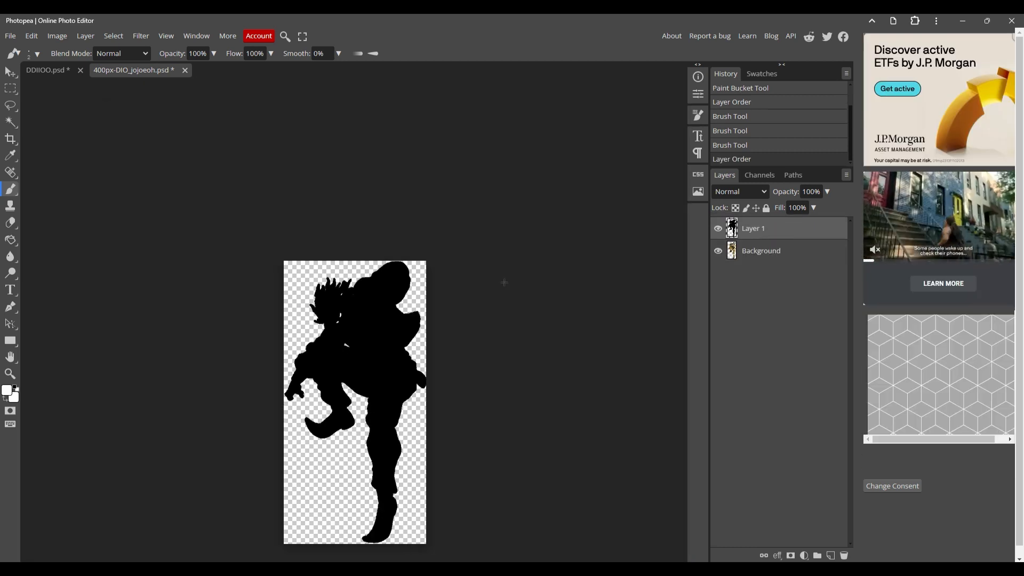
pyautogui.hotkey('ctrl', '+')
pyautogui.scroll(-3, 504, 282)
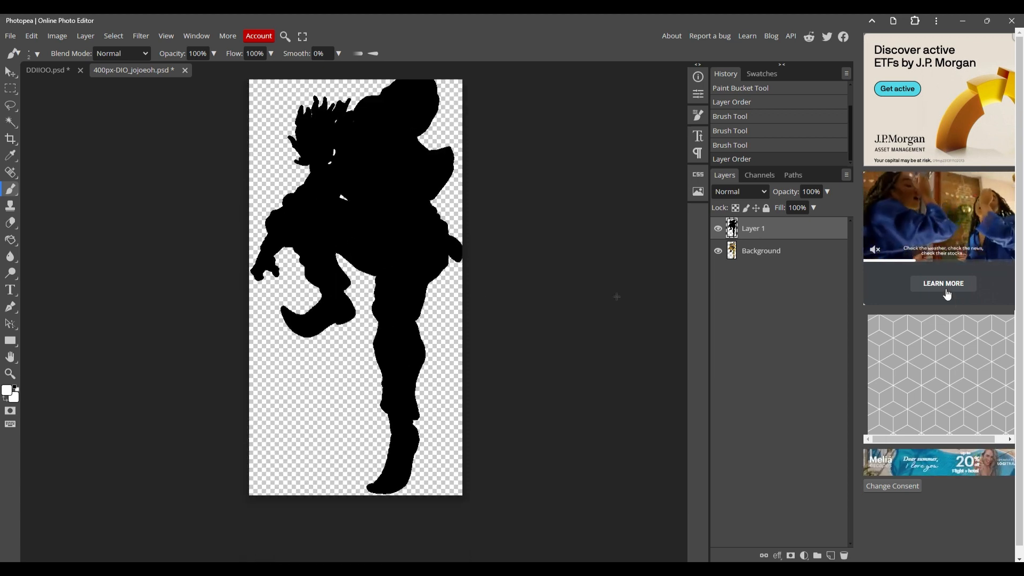
pyautogui.scroll(1, 675, 314)
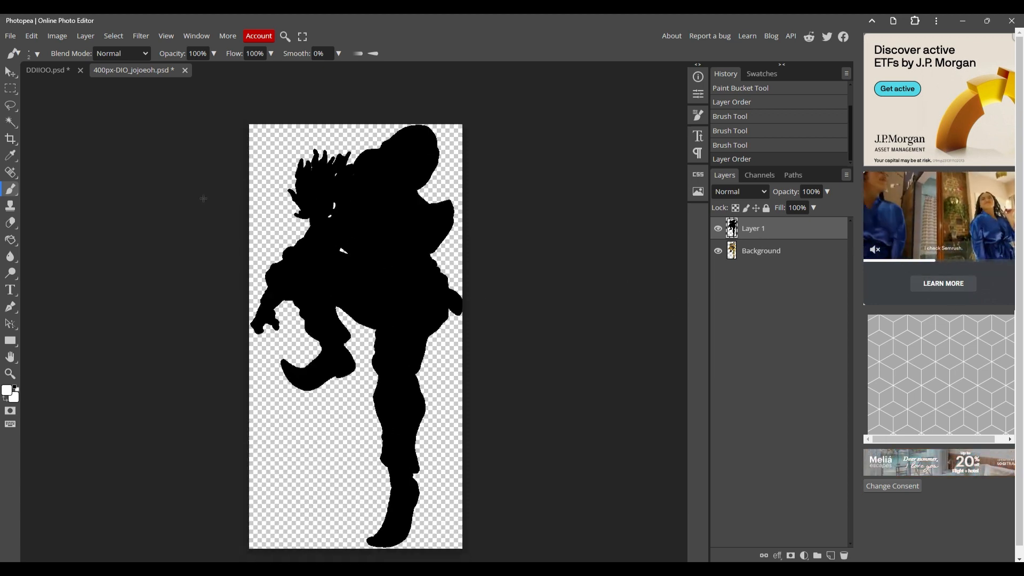
# Check the silhouette outline in DDIIOO.psd, and add a white (ffffff) Stroke layer style to Layer 1 in the character document.
pyautogui.click(45, 72)
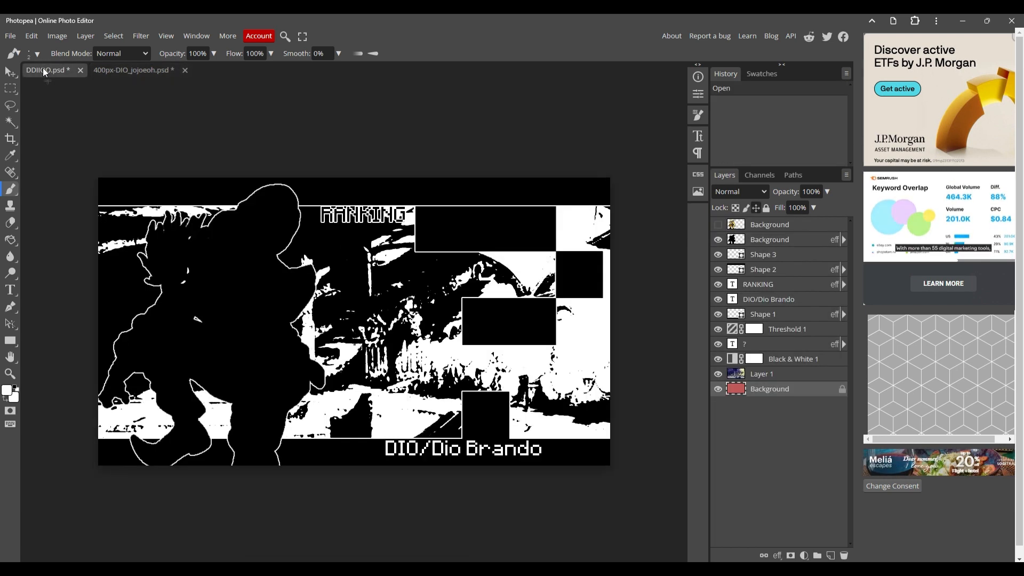
pyautogui.click(120, 70)
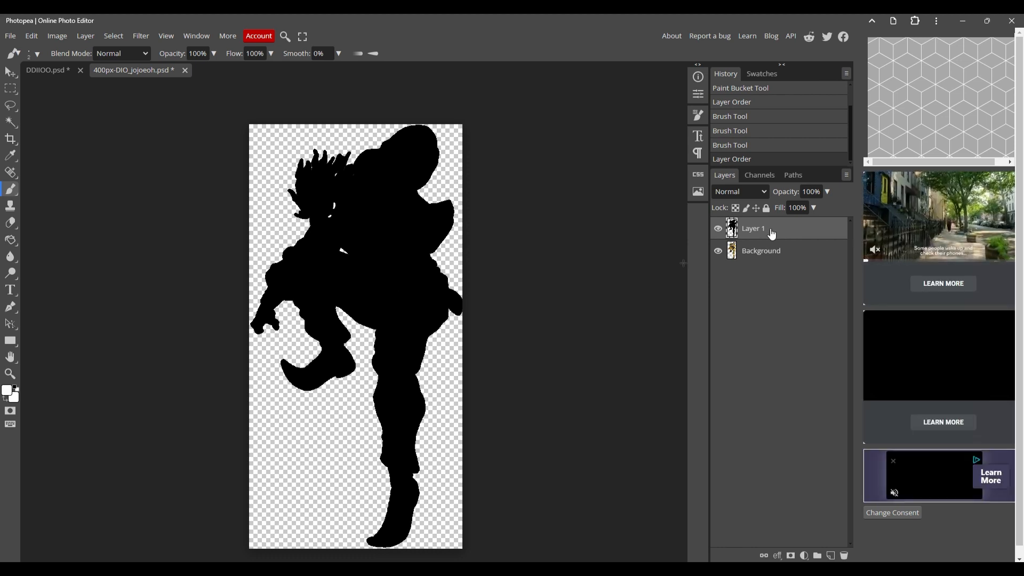
pyautogui.doubleClick(754, 229)
pyautogui.doubleClick(806, 237)
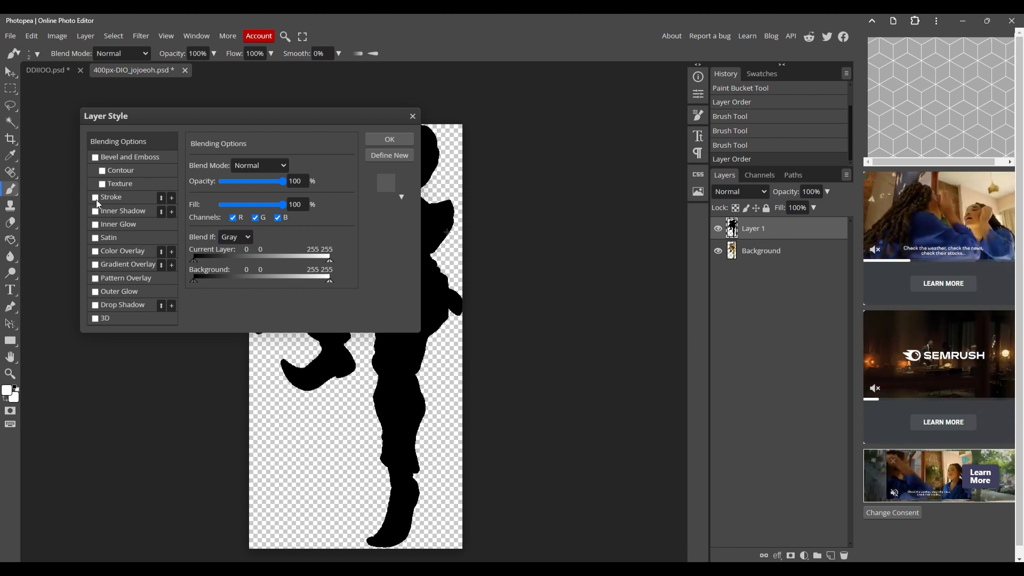
pyautogui.click(111, 196)
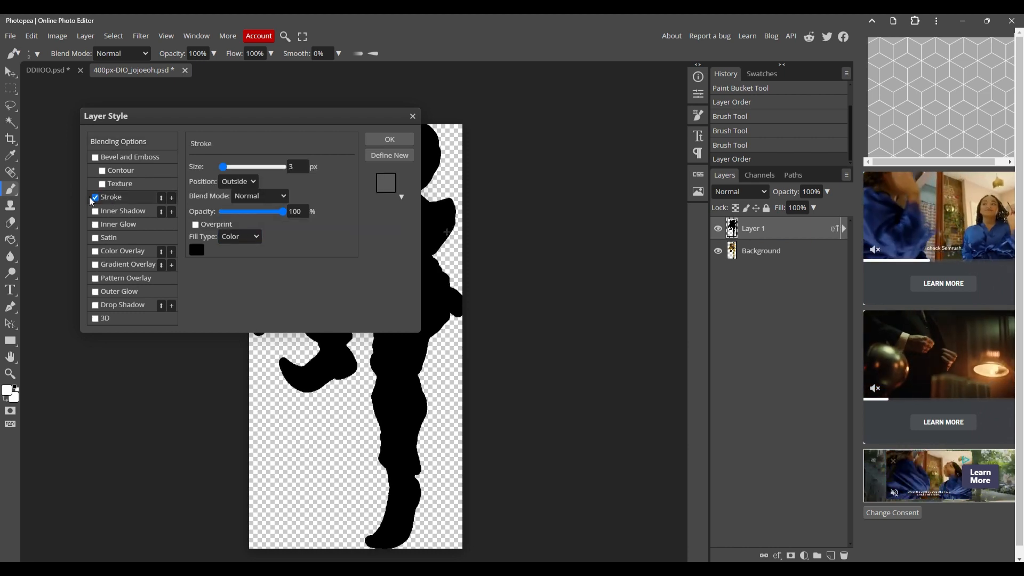
pyautogui.click(197, 250)
pyautogui.moveTo(183, 223); pyautogui.dragTo(87, 134)
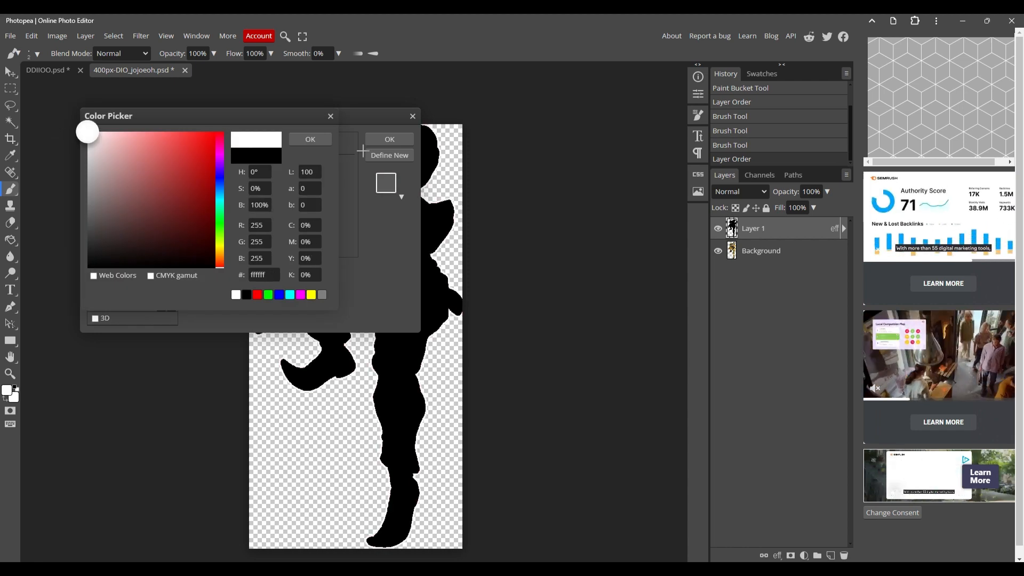
pyautogui.click(315, 141)
pyautogui.click(395, 140)
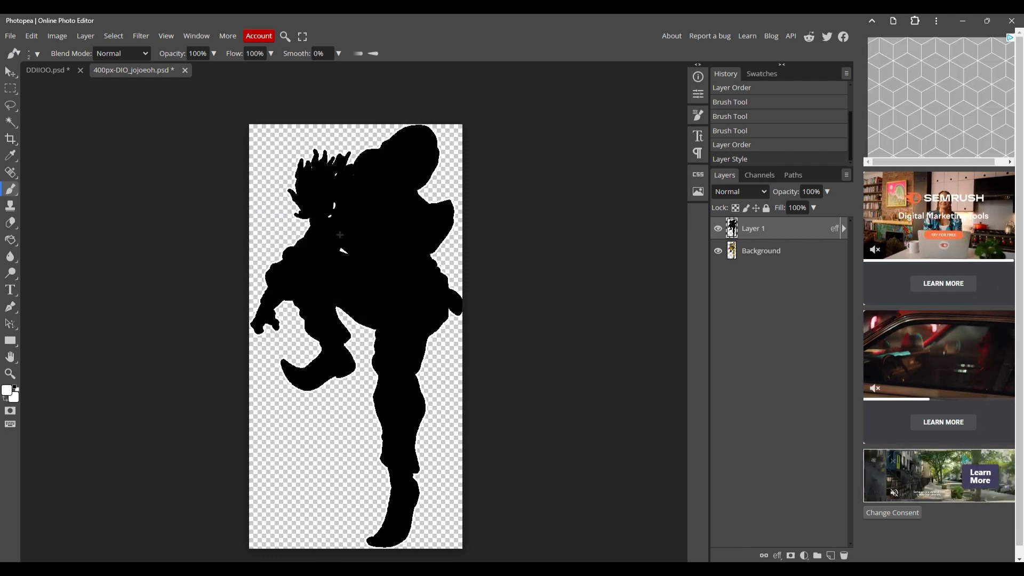
# In DDIIOO.psd, hide every layer between the red Background and the silhouette layer, from Layer 1 up to Shape 3.
pyautogui.click(42, 70)
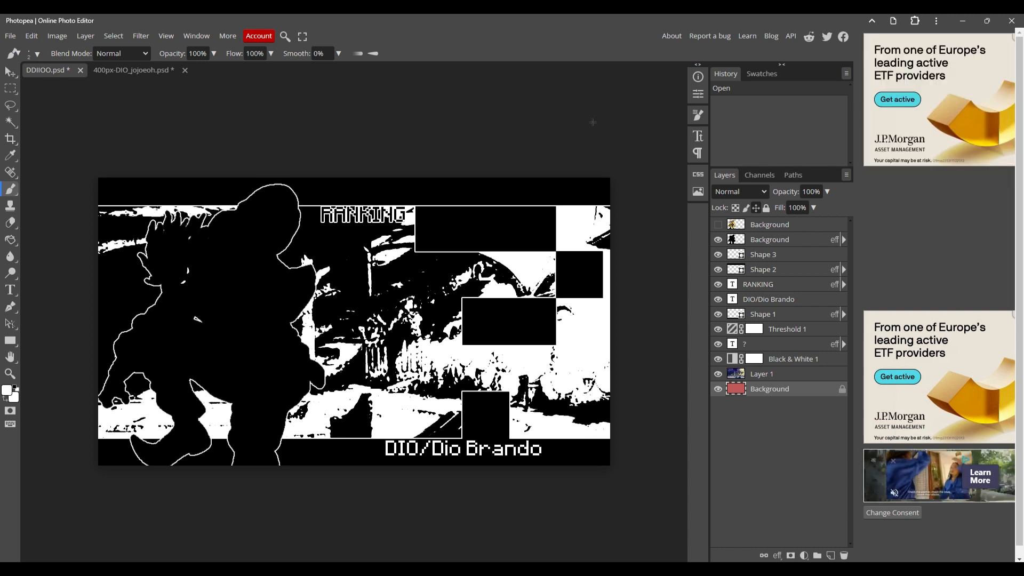
pyautogui.click(718, 374)
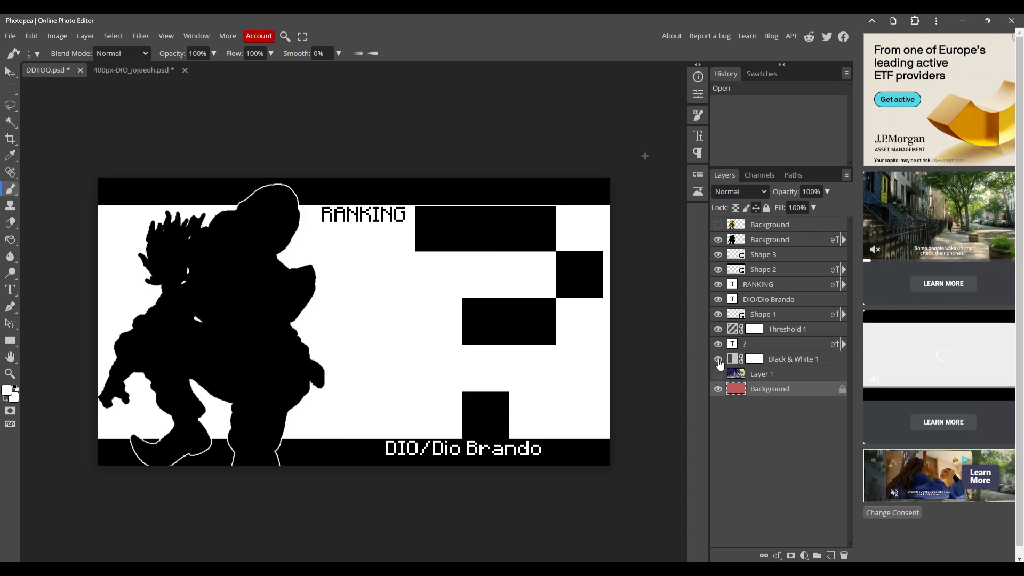
pyautogui.click(719, 359)
pyautogui.click(718, 344)
pyautogui.click(718, 329)
pyautogui.click(718, 314)
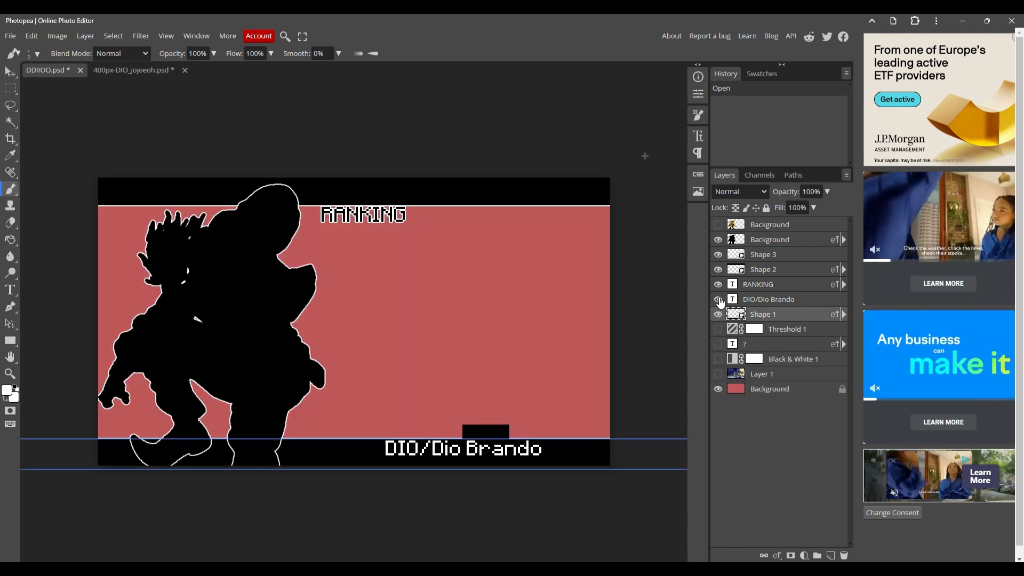
pyautogui.click(718, 299)
pyautogui.click(718, 284)
pyautogui.click(718, 270)
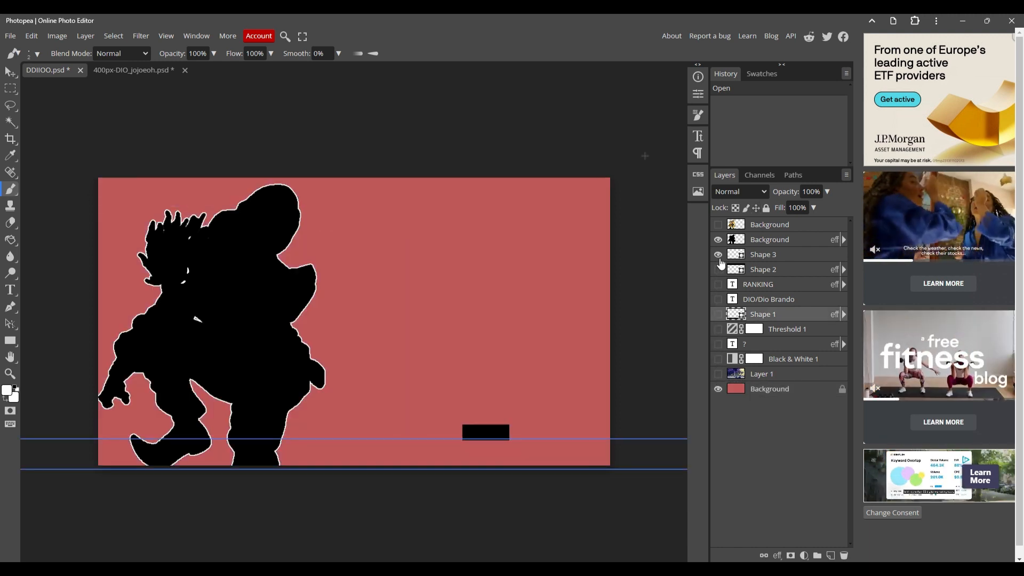
pyautogui.click(718, 257)
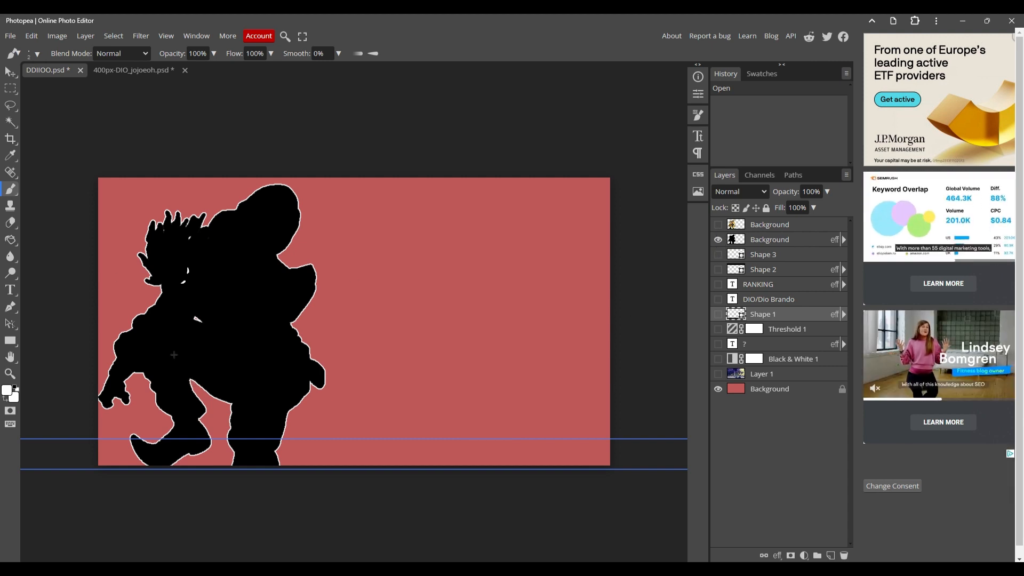
pyautogui.click(129, 69)
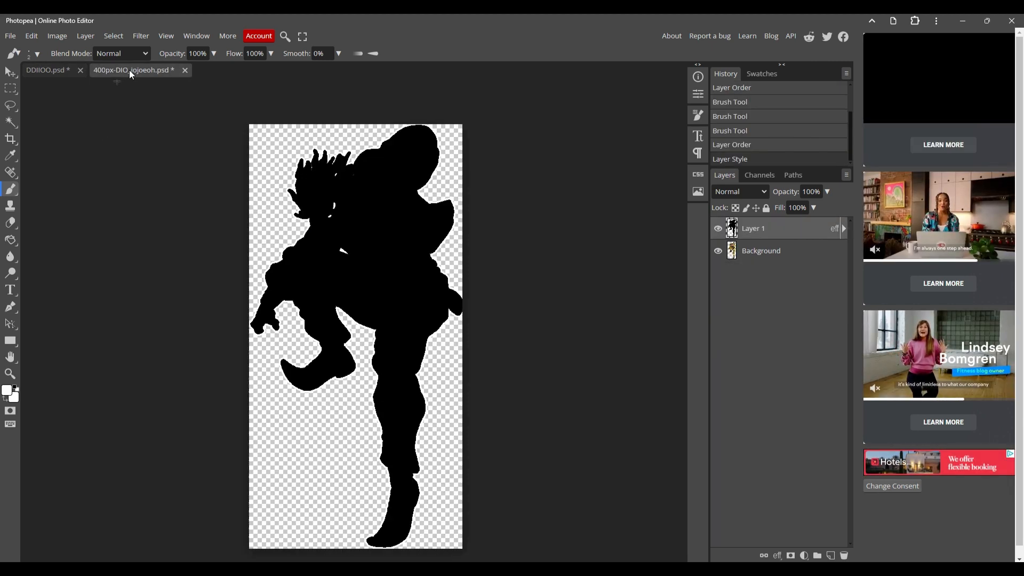
pyautogui.click(32, 36)
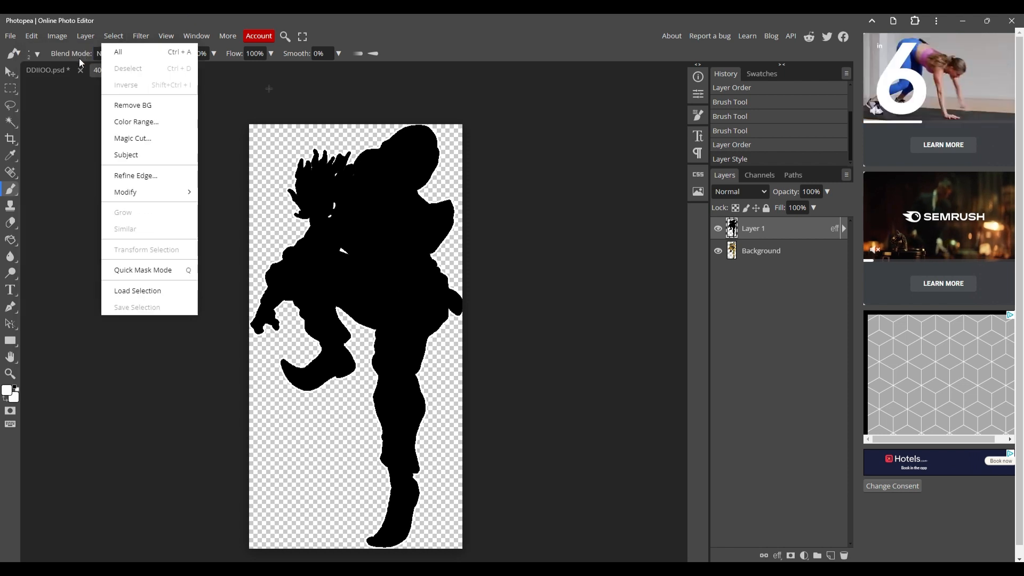
pyautogui.click(49, 70)
pyautogui.click(32, 36)
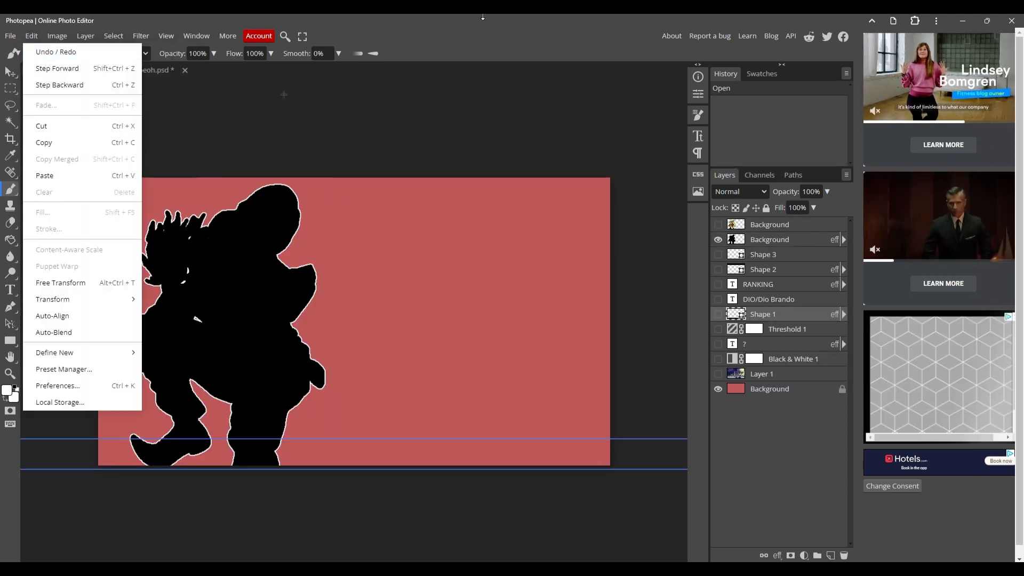
pyautogui.click(480, 37)
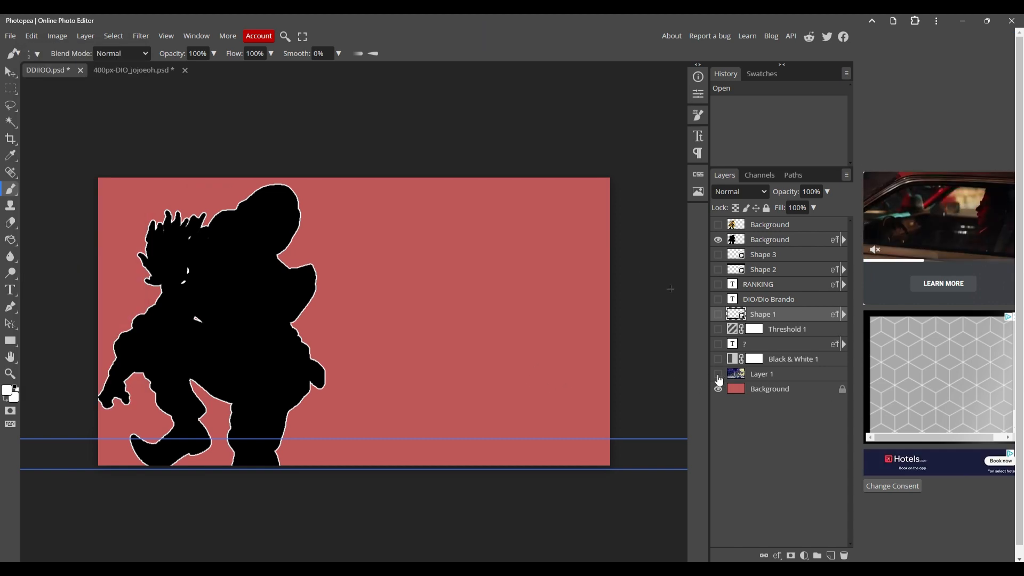
# Make the Layer 1 background picture and the Shape 2 bar visible, and activate the Rectangle shape tool.
pyautogui.click(718, 374)
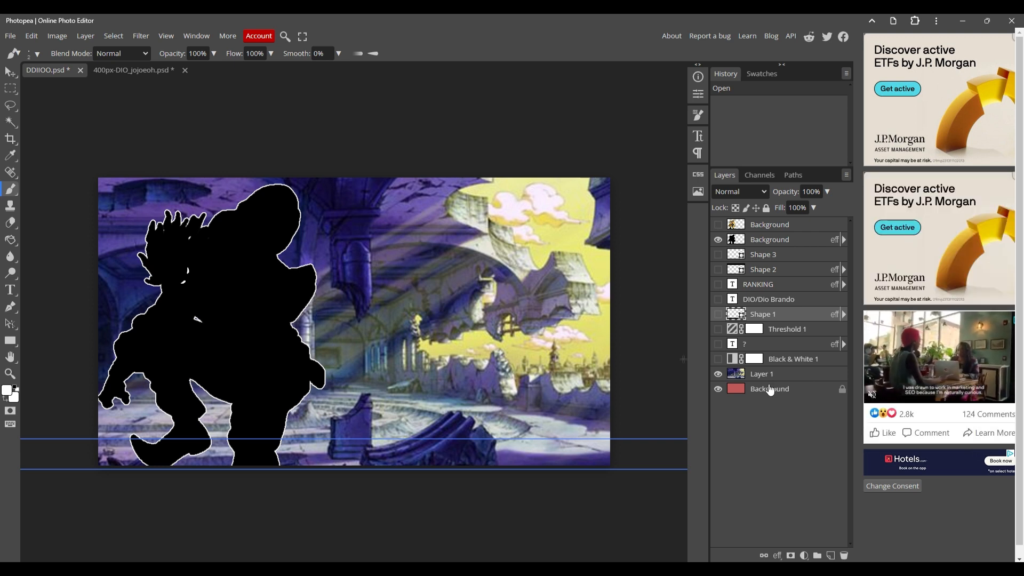
pyautogui.click(718, 270)
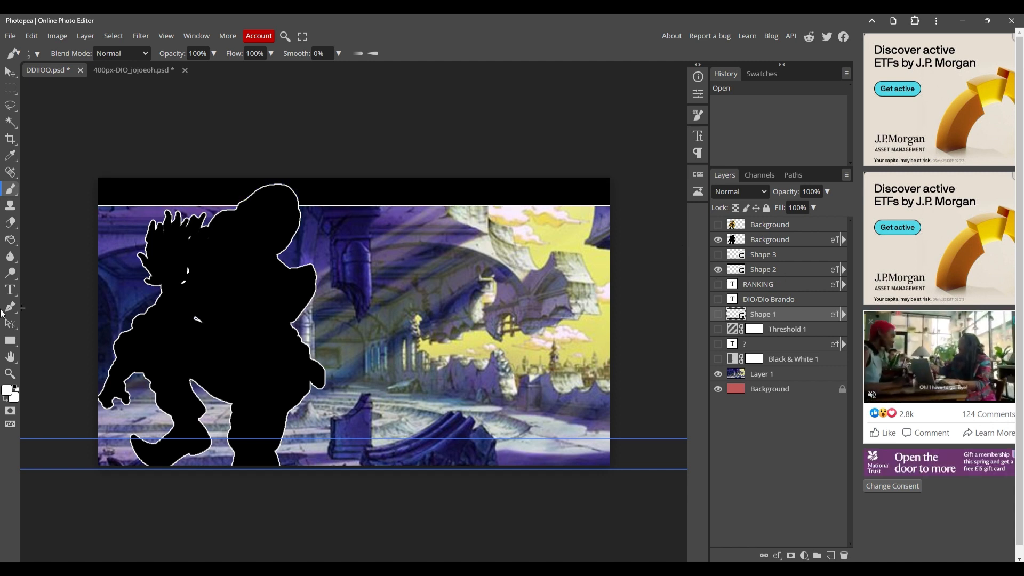
pyautogui.click(11, 342)
pyautogui.rightClick(14, 347)
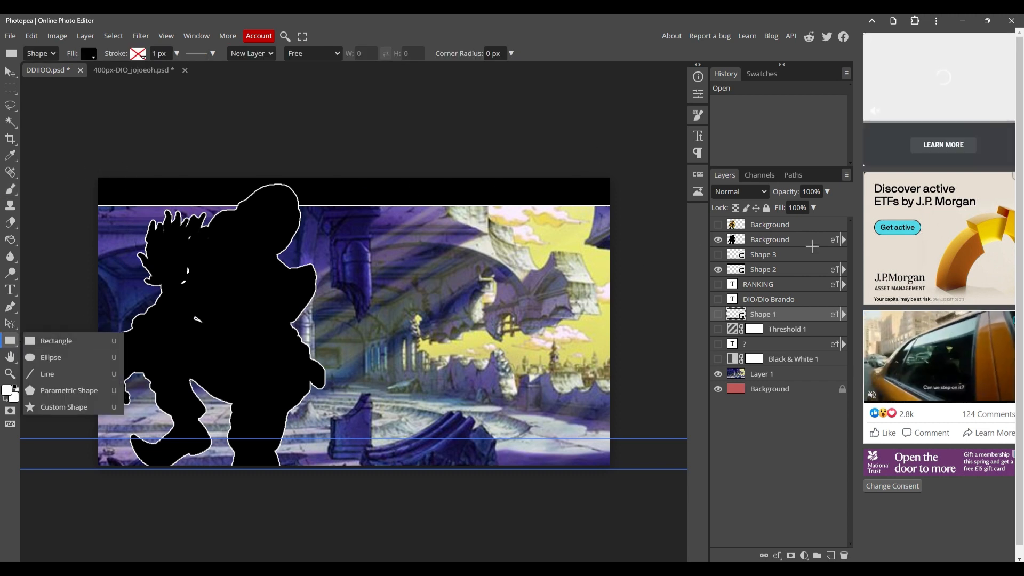
pyautogui.click(3, 340)
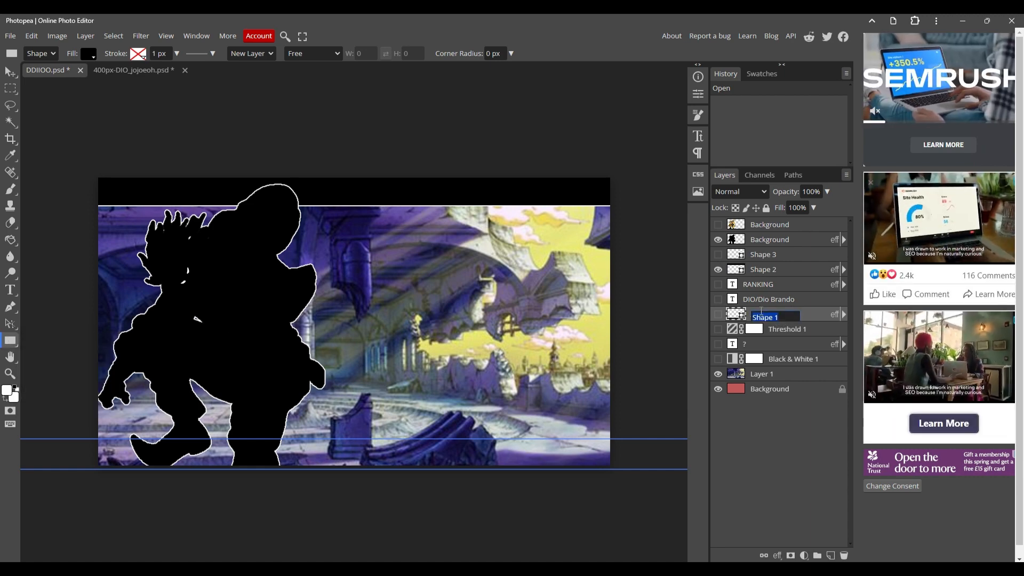
# Check the Stroke layer style settings of Shape 1 without changing them.
pyautogui.doubleClick(808, 320)
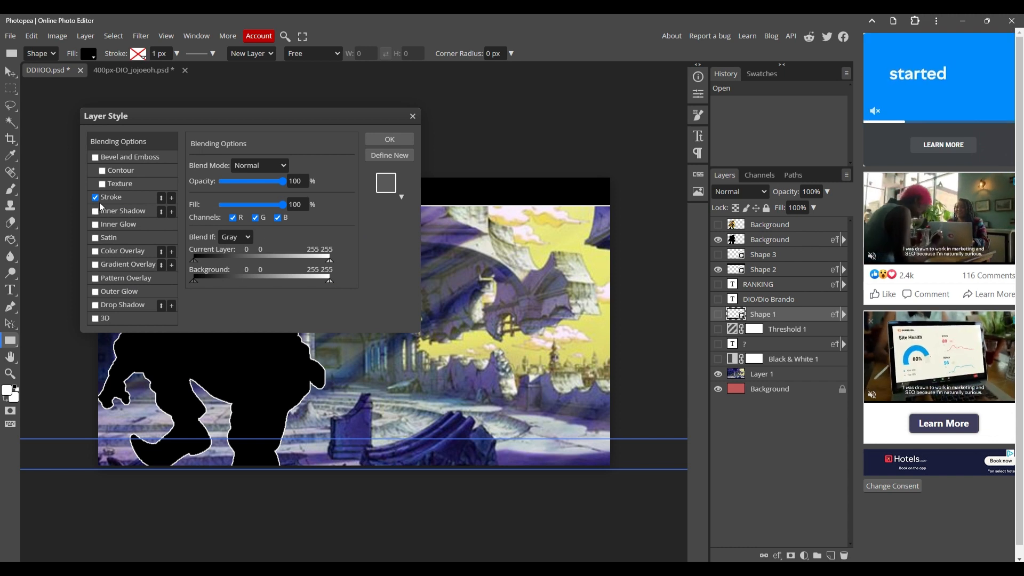
pyautogui.click(128, 197)
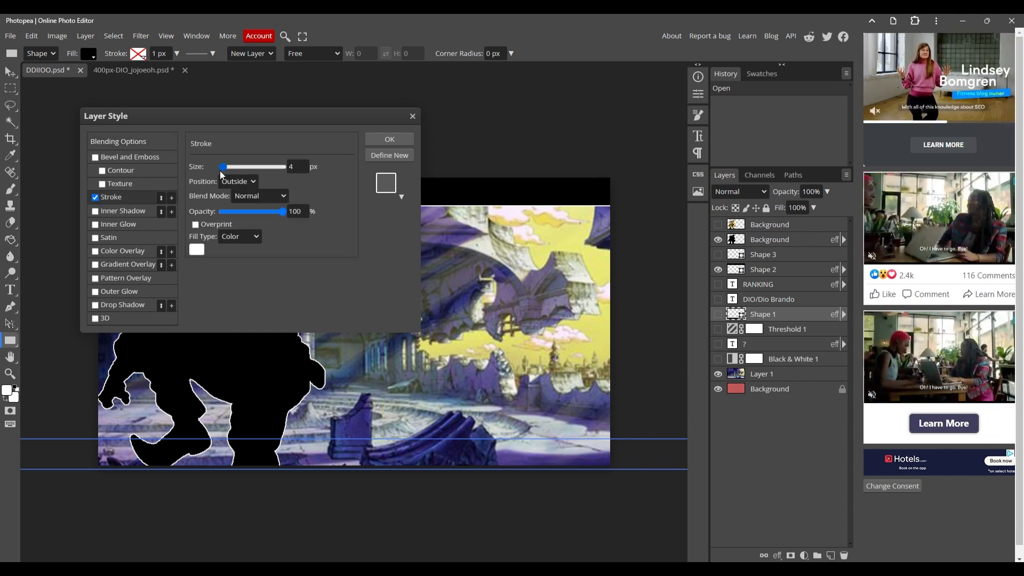
pyautogui.click(413, 116)
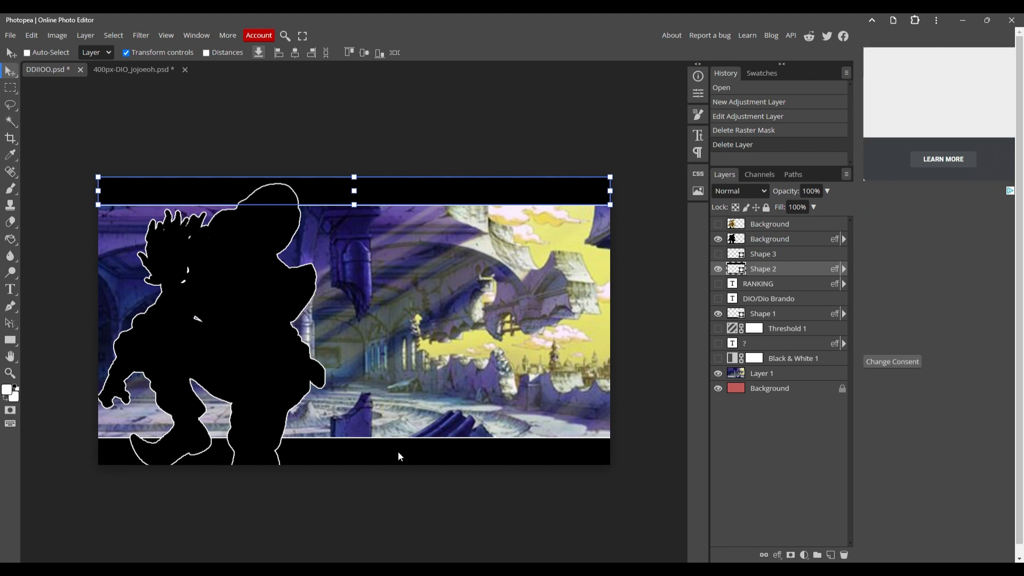
# Make the RANKING text layer visible and activate the Type tool.
pyautogui.click(718, 284)
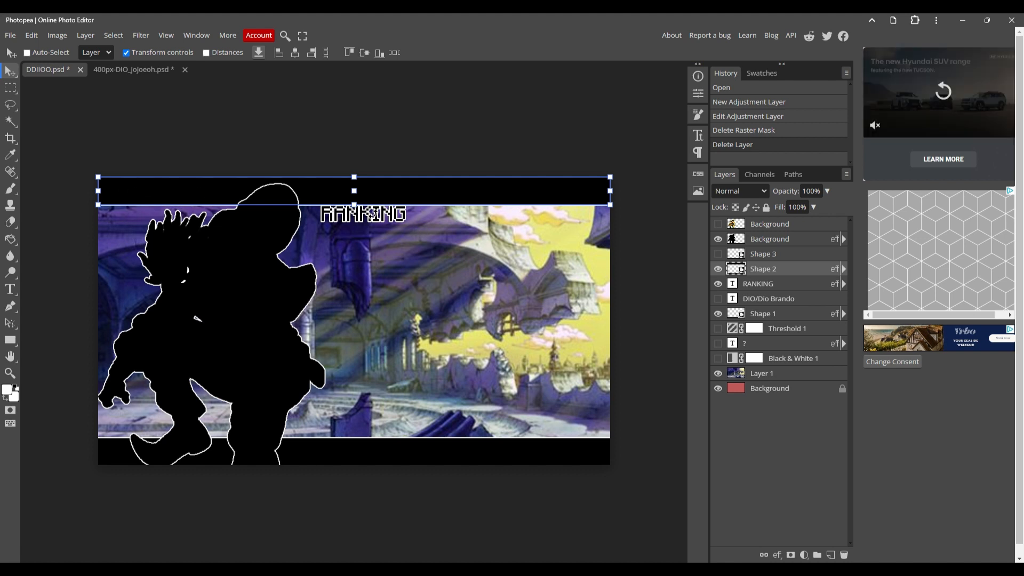
pyautogui.click(10, 289)
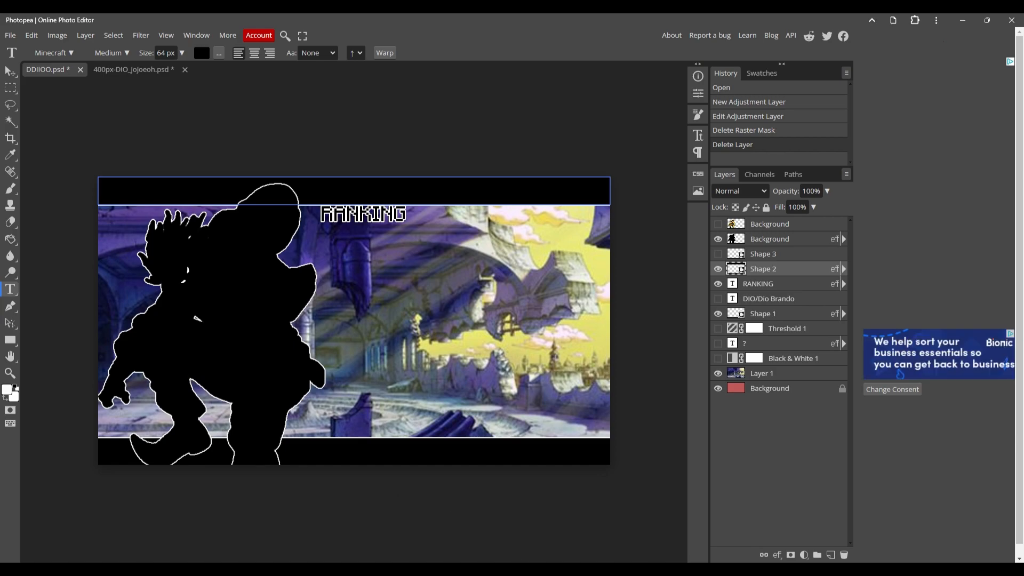
# Switch to Chrome and view the download history in a new tab.
pyautogui.click(411, 569)
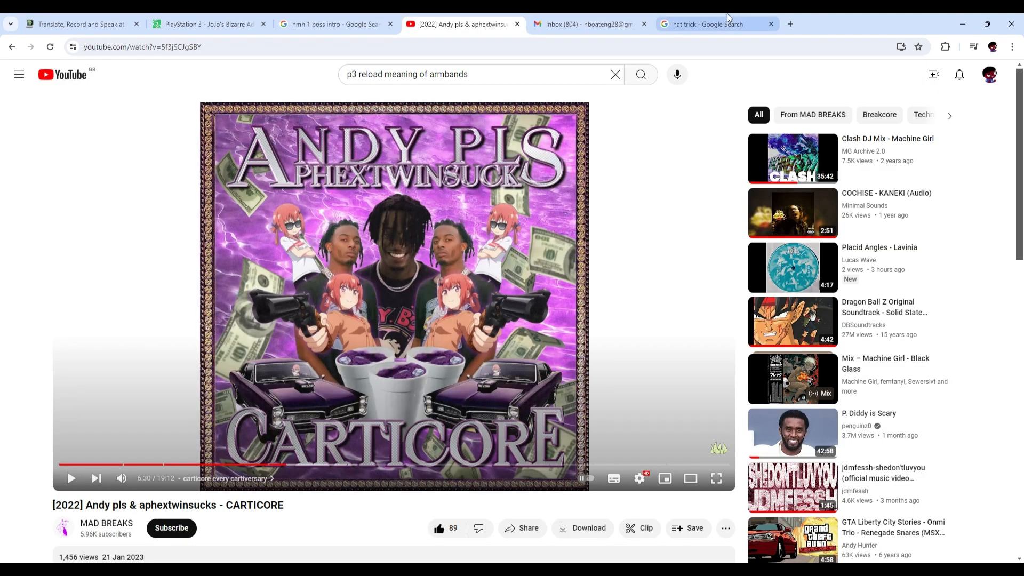
pyautogui.click(80, 24)
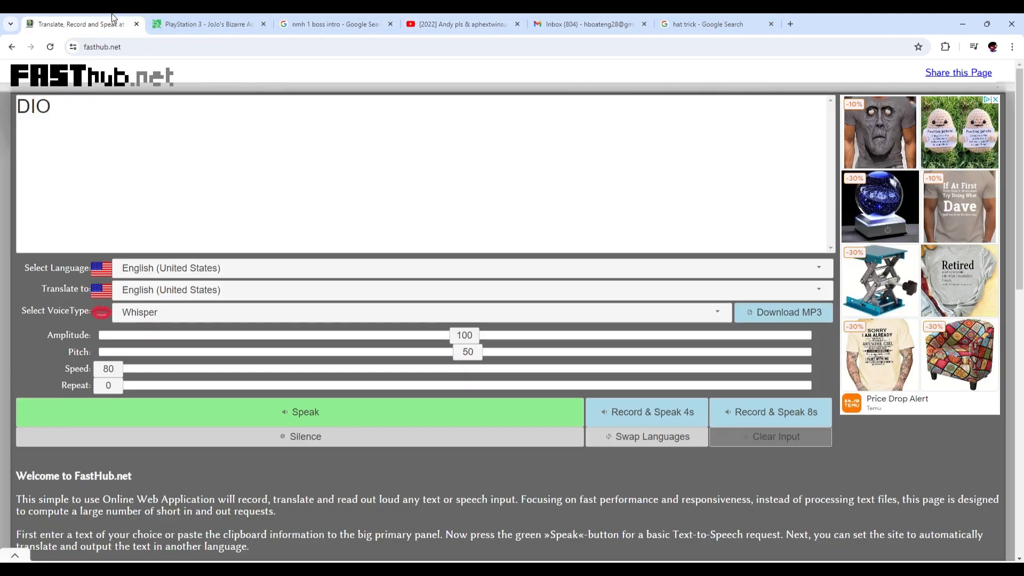
pyautogui.click(790, 24)
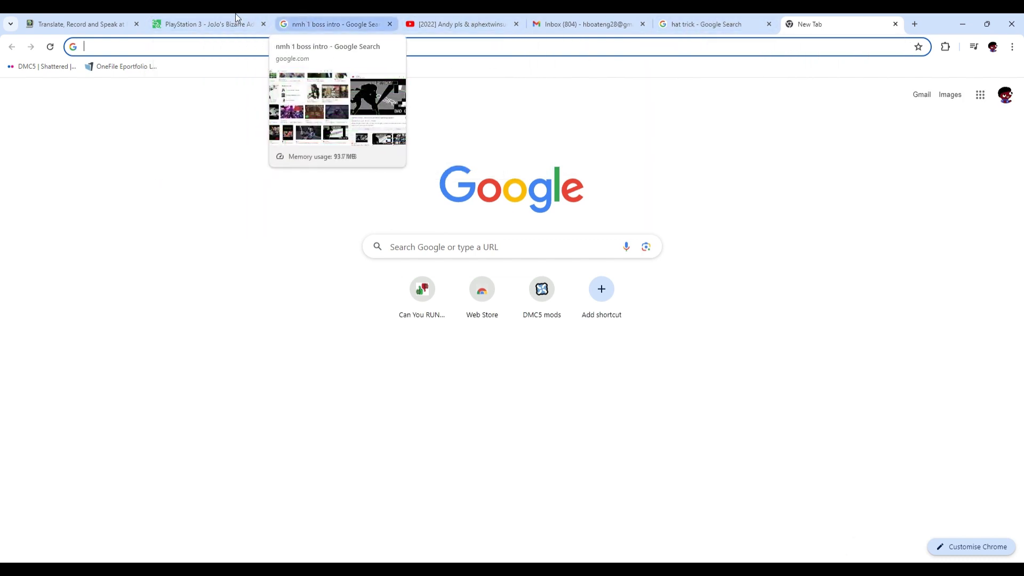
pyautogui.hotkey('ctrl', 'j')
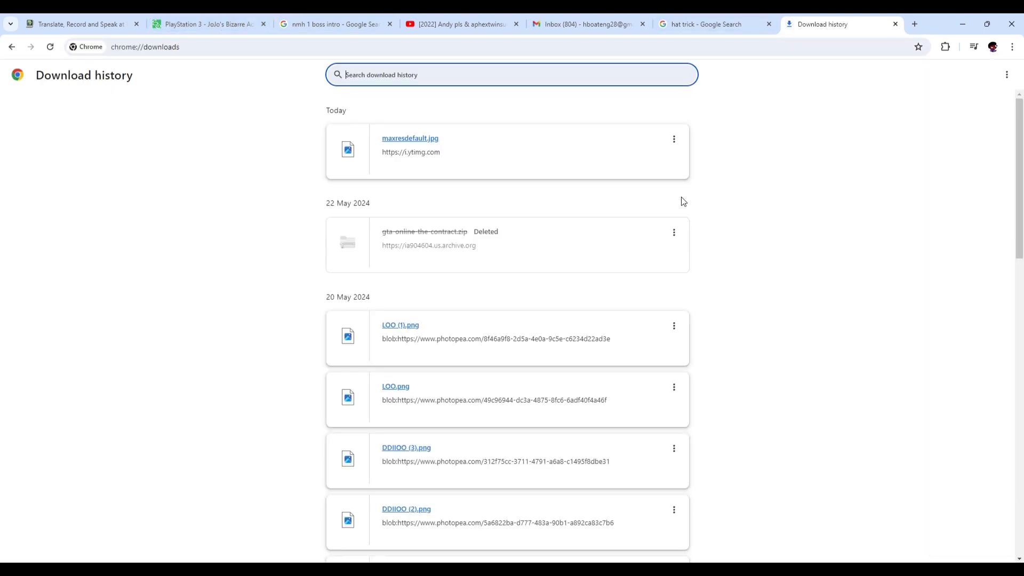
pyautogui.moveTo(489, 571)
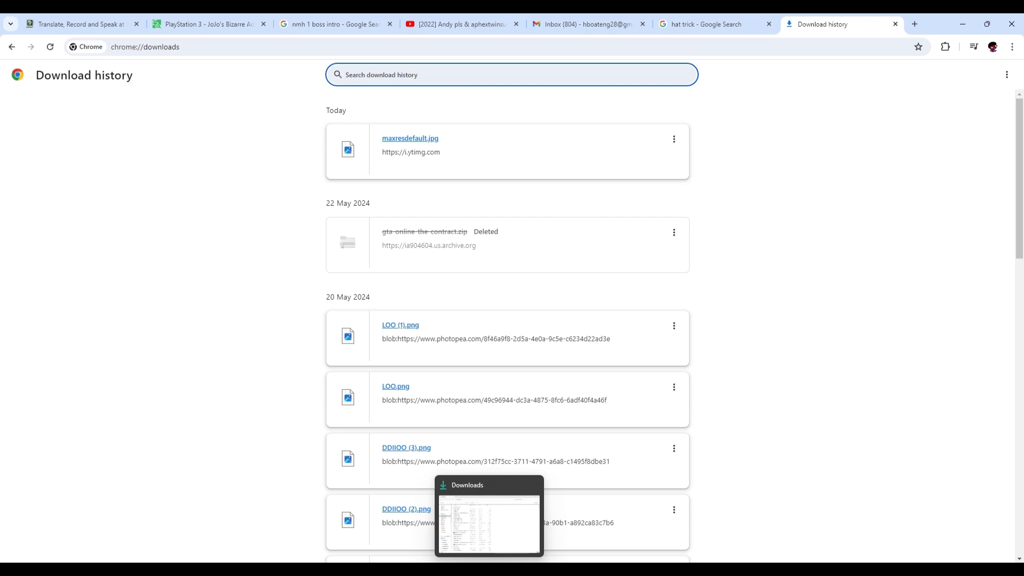
# Search Google for "minecraft font" and open FontSpace's Minecraft Fonts page.
pyautogui.click(712, 48)
pyautogui.write('mi')
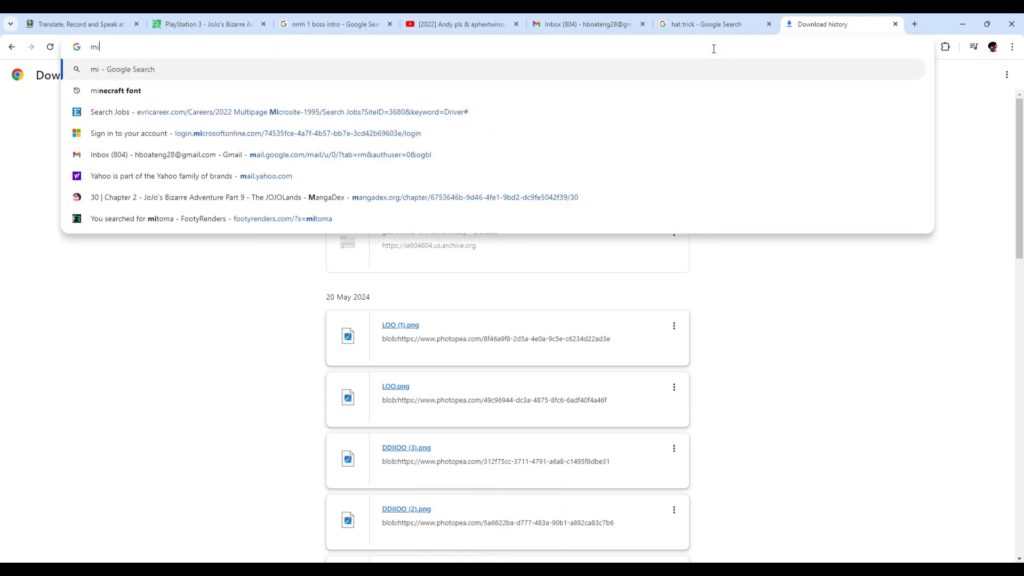
pyautogui.write('ne')
pyautogui.press('Down')
pyautogui.press('Down')
pyautogui.press('Return')
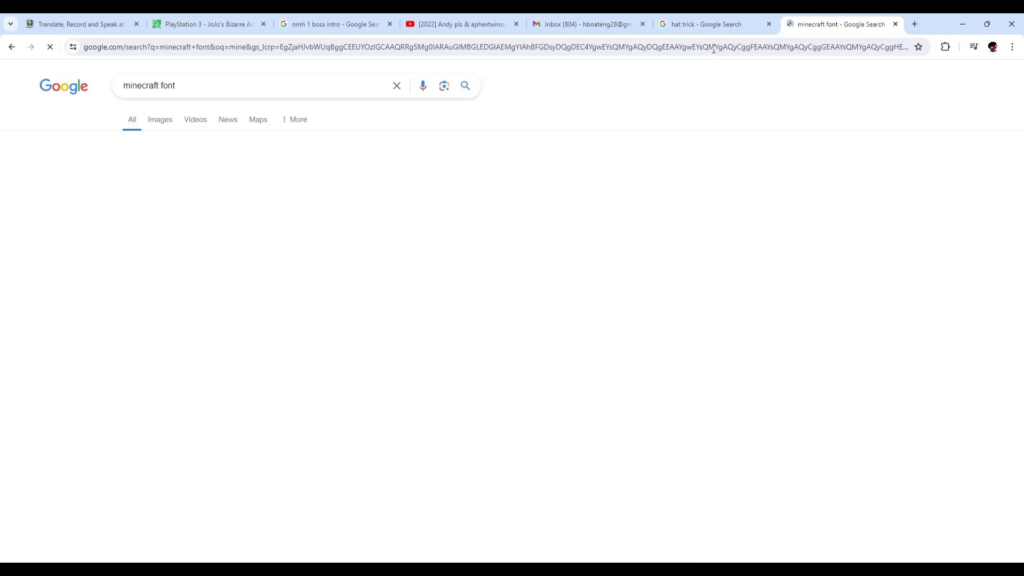
pyautogui.click(178, 208)
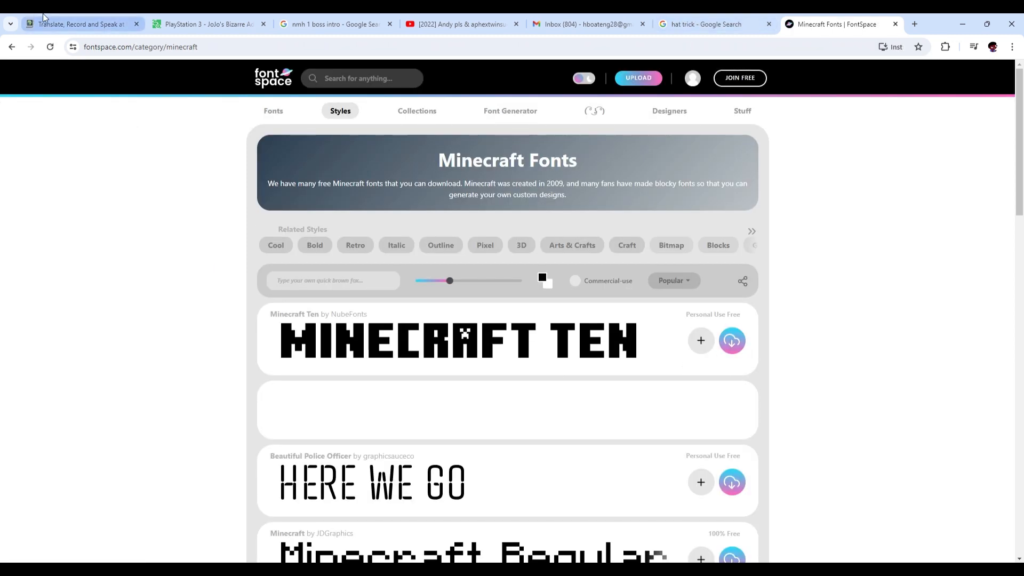
pyautogui.click(208, 24)
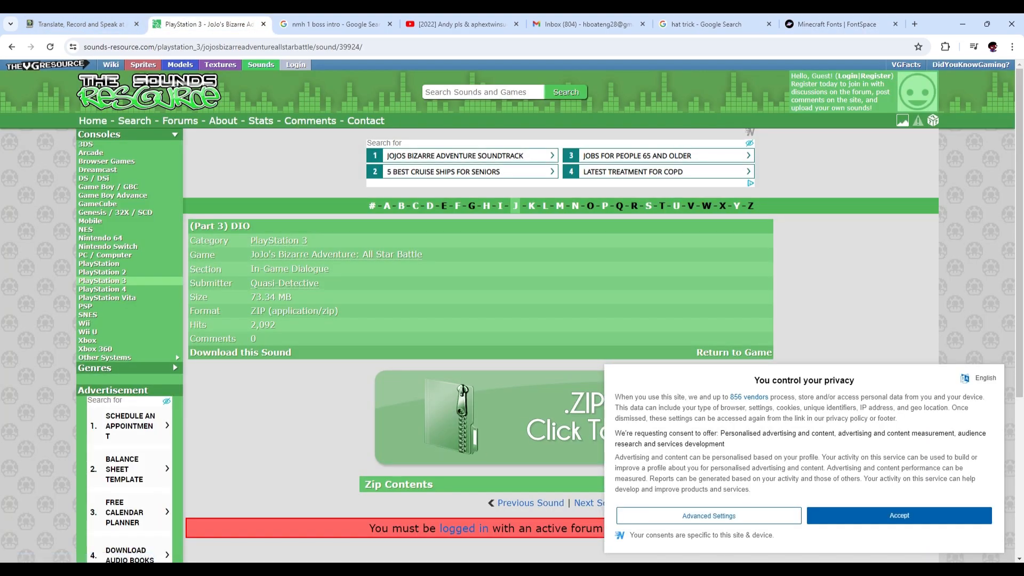
# Switch back to Photopea, load the font from minecraft (1).zip in Downloads, and check the Minecraft entries among the available fonts.
pyautogui.hotkey('alt', 'Tab')
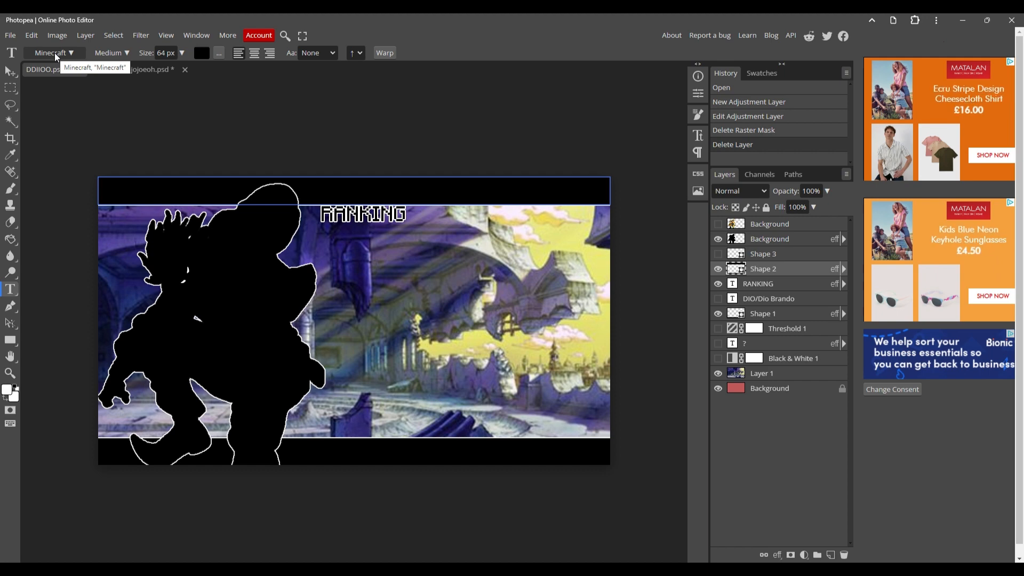
pyautogui.click(55, 52)
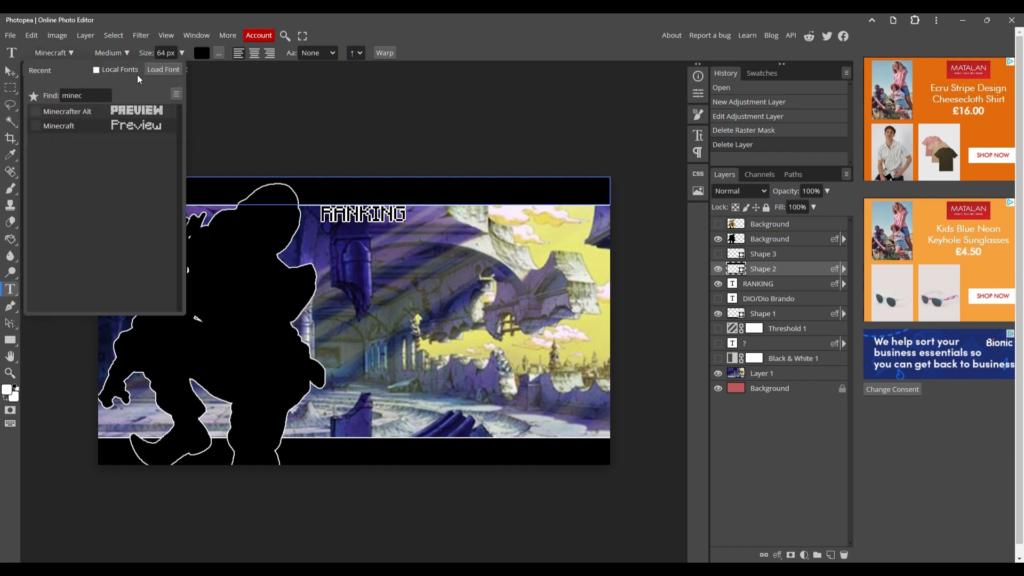
pyautogui.click(168, 70)
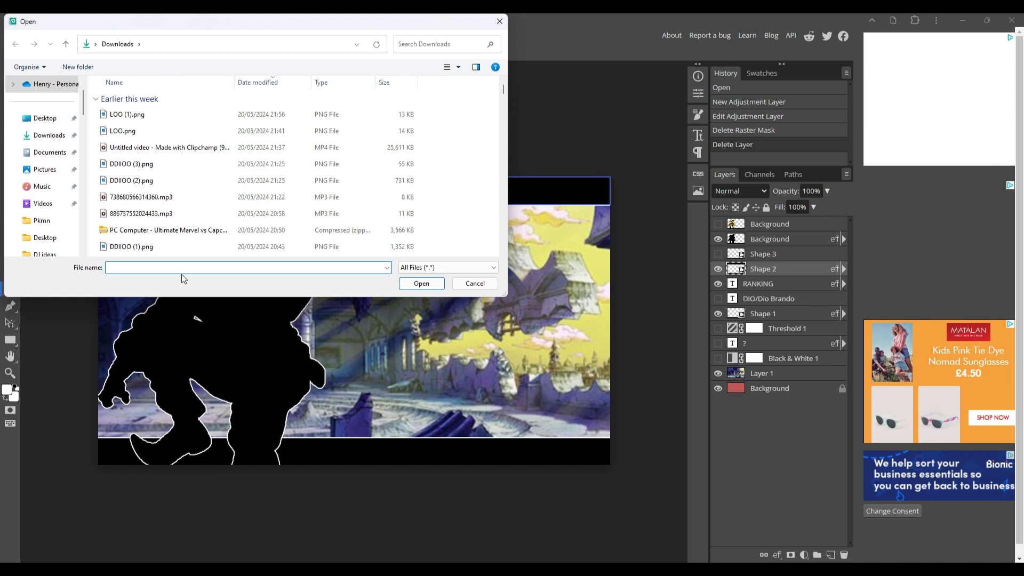
pyautogui.write('min')
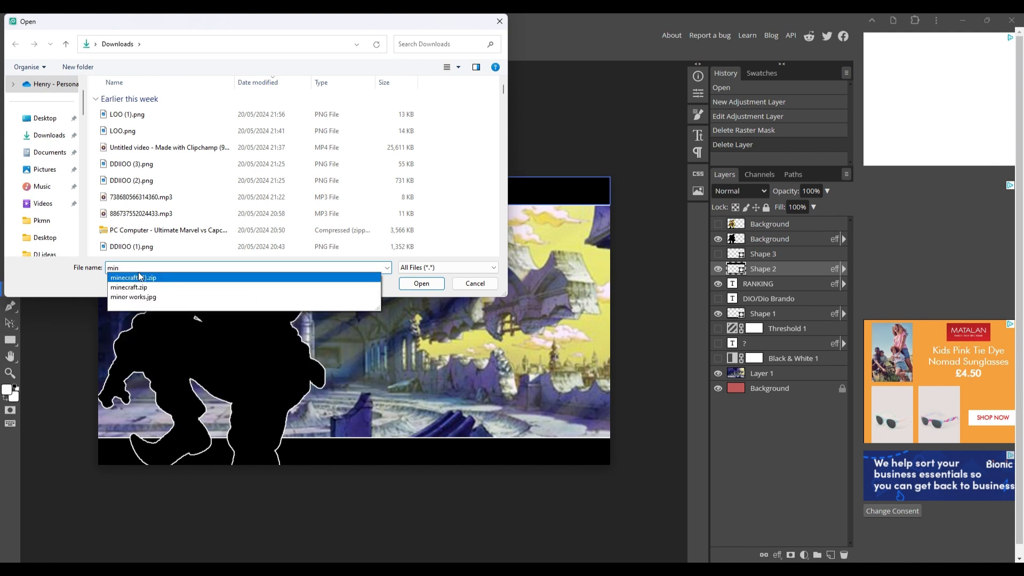
pyautogui.click(136, 278)
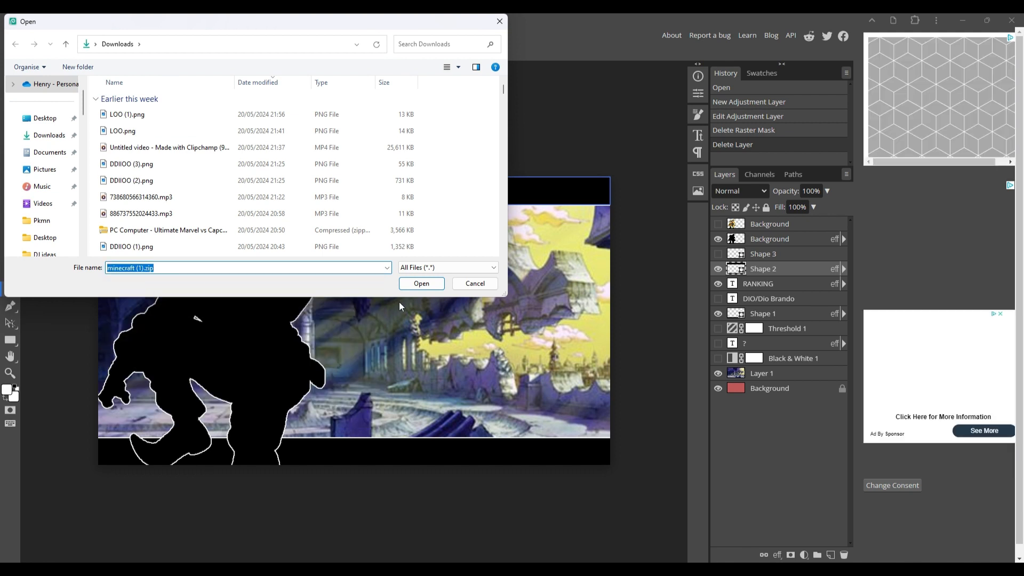
pyautogui.click(404, 286)
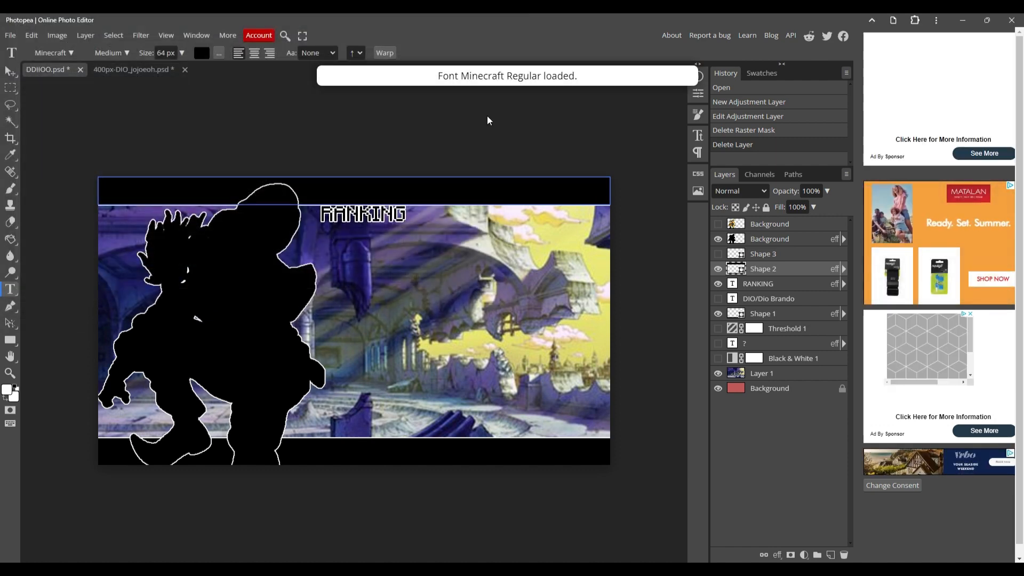
pyautogui.click(50, 54)
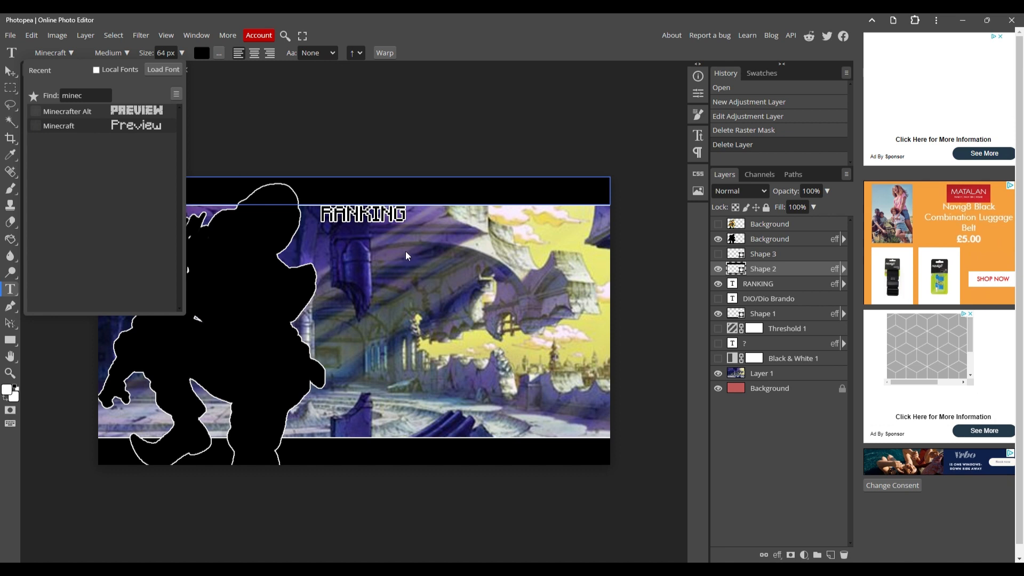
pyautogui.click(76, 55)
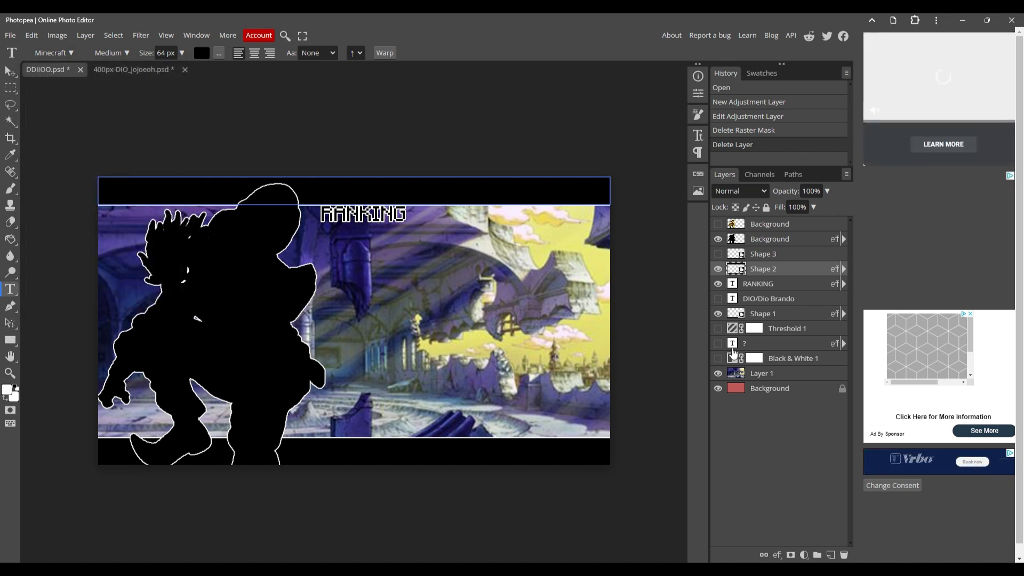
# Make the DIO/Dio Brando text layer visible, and check the Stroke settings in the RANKING layer's style.
pyautogui.click(719, 299)
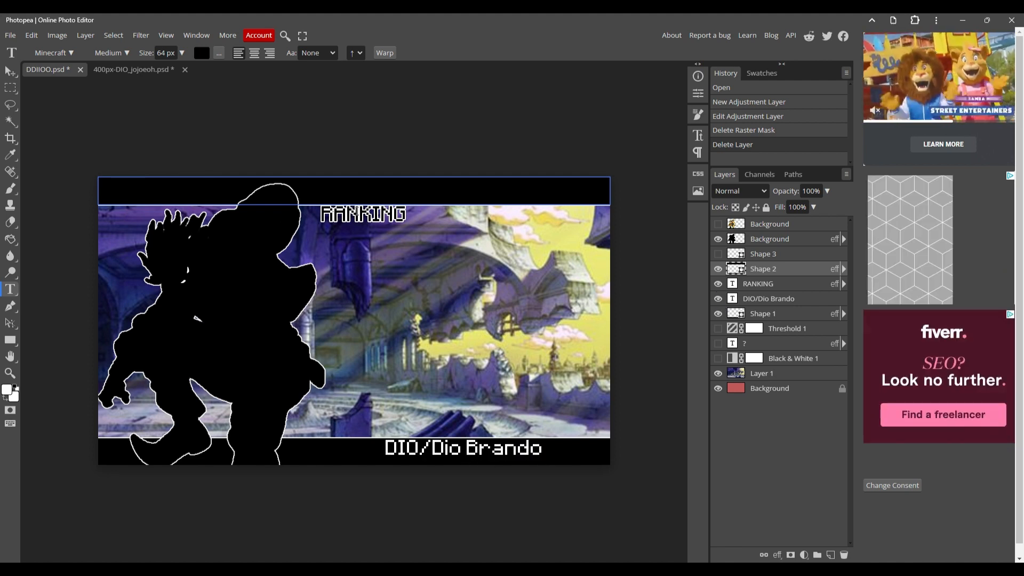
pyautogui.click(770, 287)
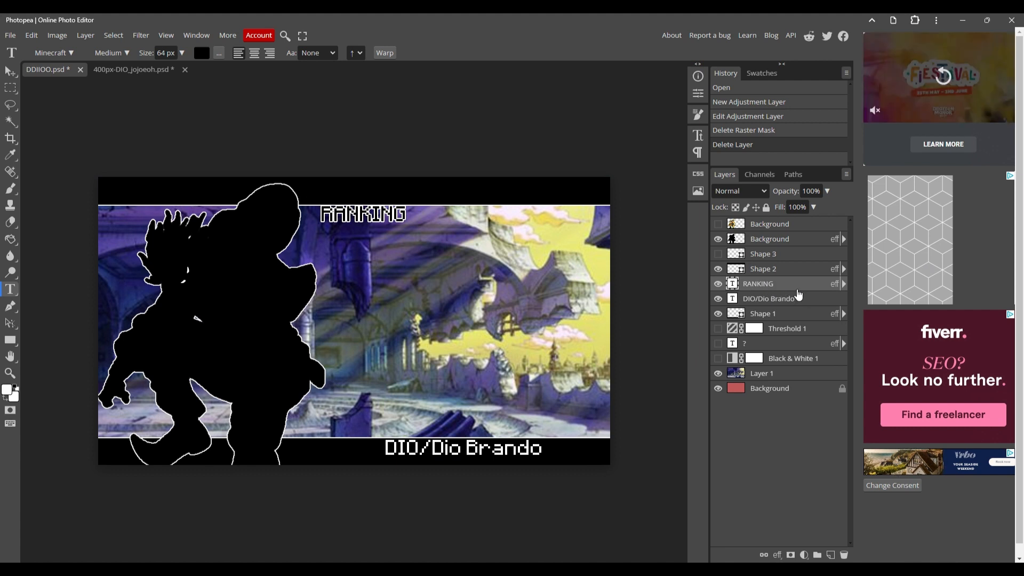
pyautogui.doubleClick(791, 285)
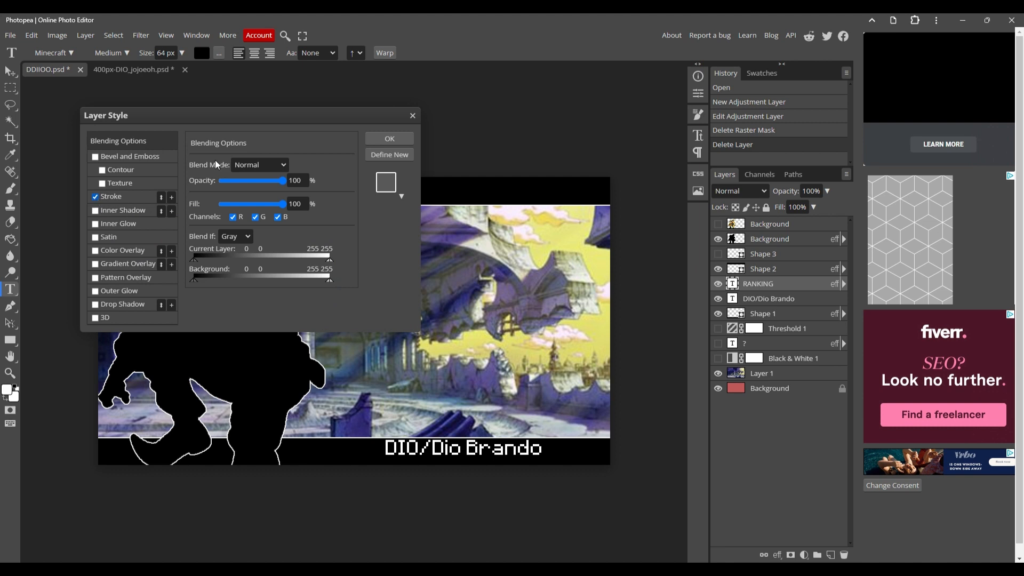
pyautogui.moveTo(221, 112); pyautogui.dragTo(158, 198)
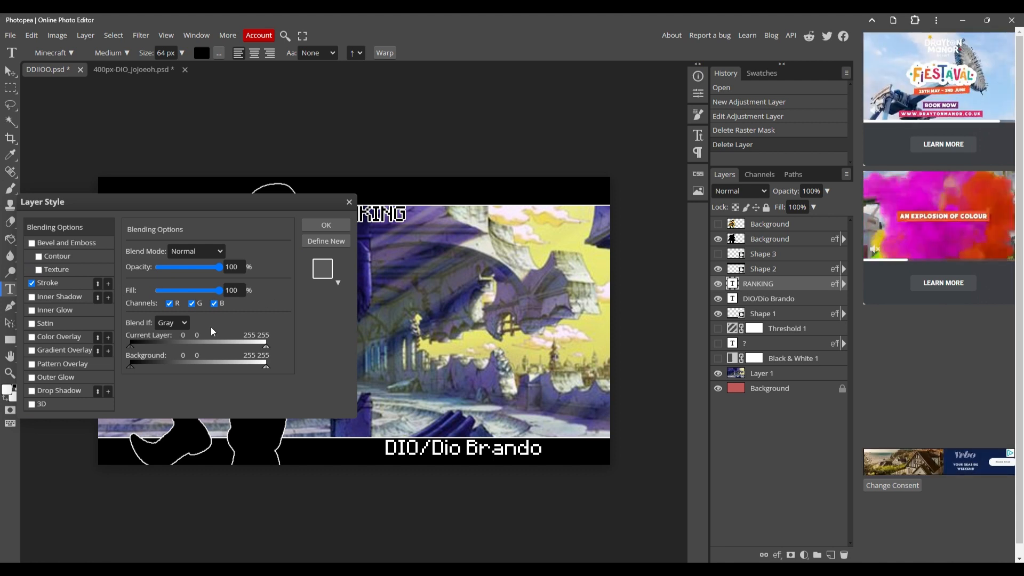
pyautogui.click(59, 285)
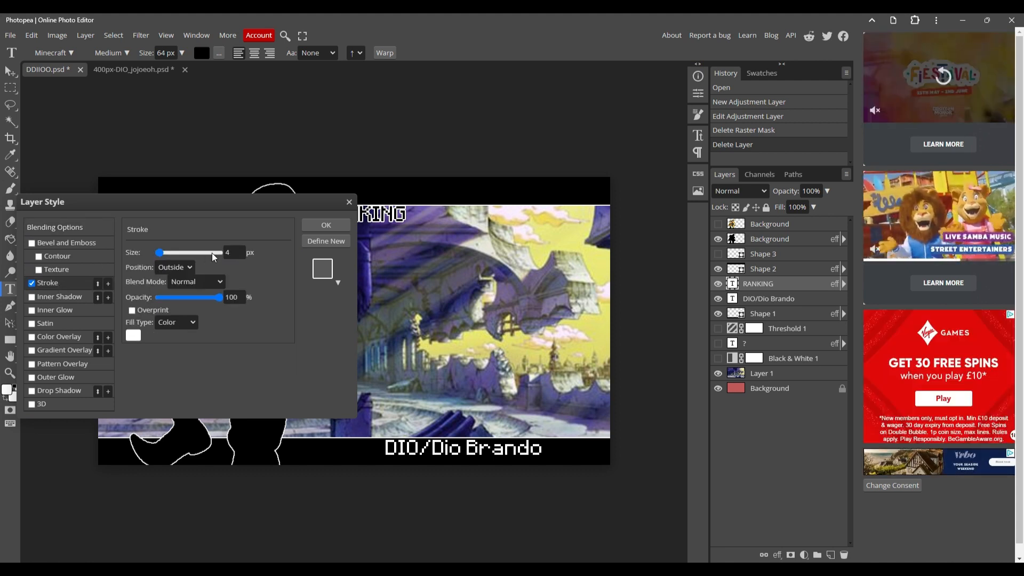
pyautogui.click(349, 203)
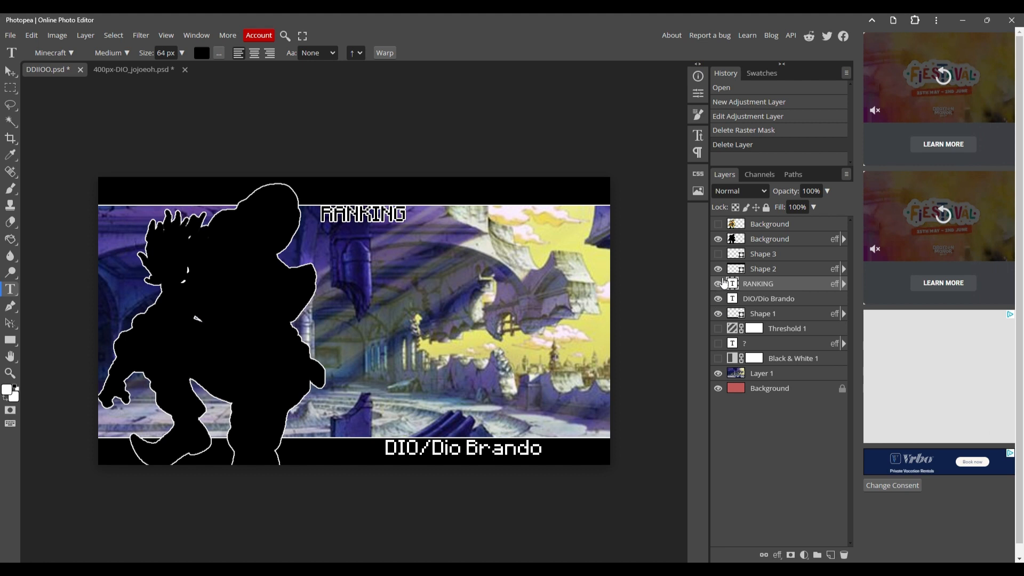
# Make the ? text layer and Shape 3 visible, and view the formats available for exporting the scene.
pyautogui.click(719, 344)
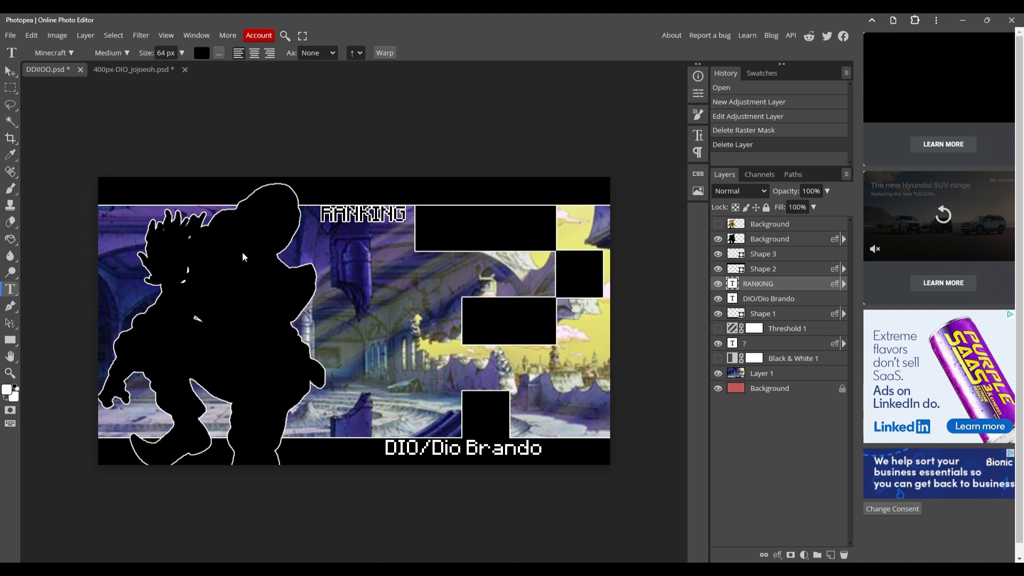
pyautogui.click(12, 36)
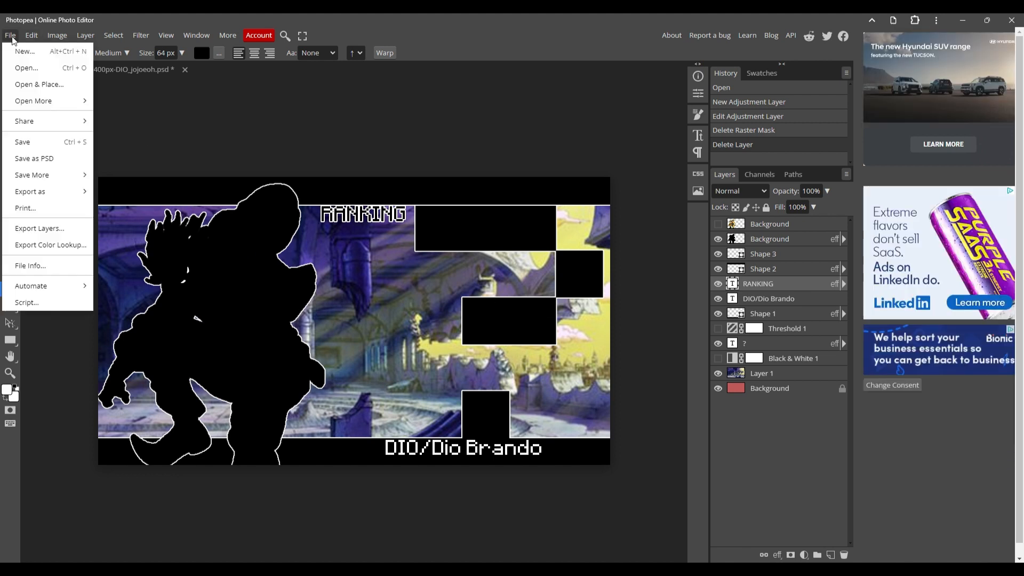
pyautogui.moveTo(50, 173)
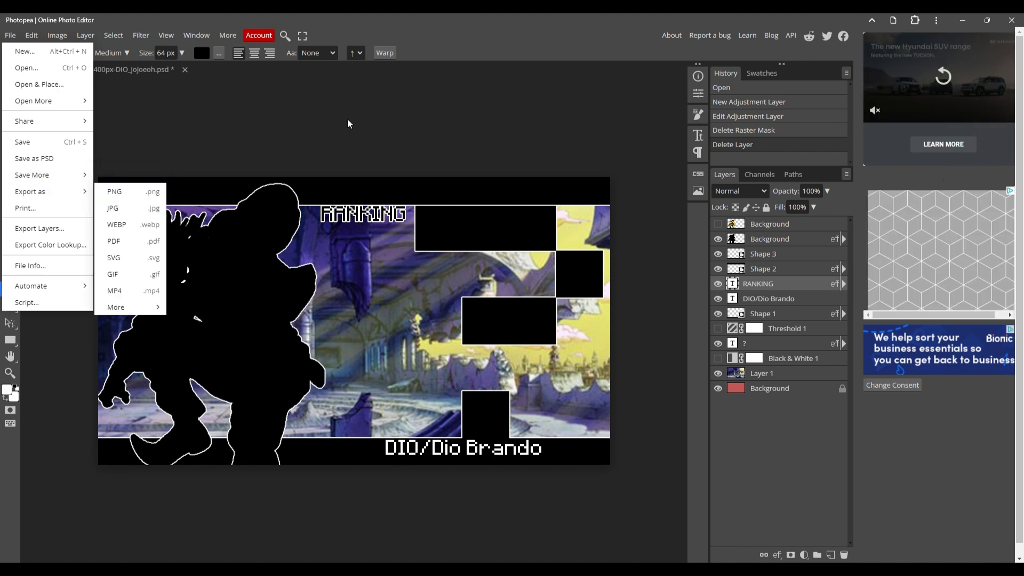
pyautogui.click(459, 34)
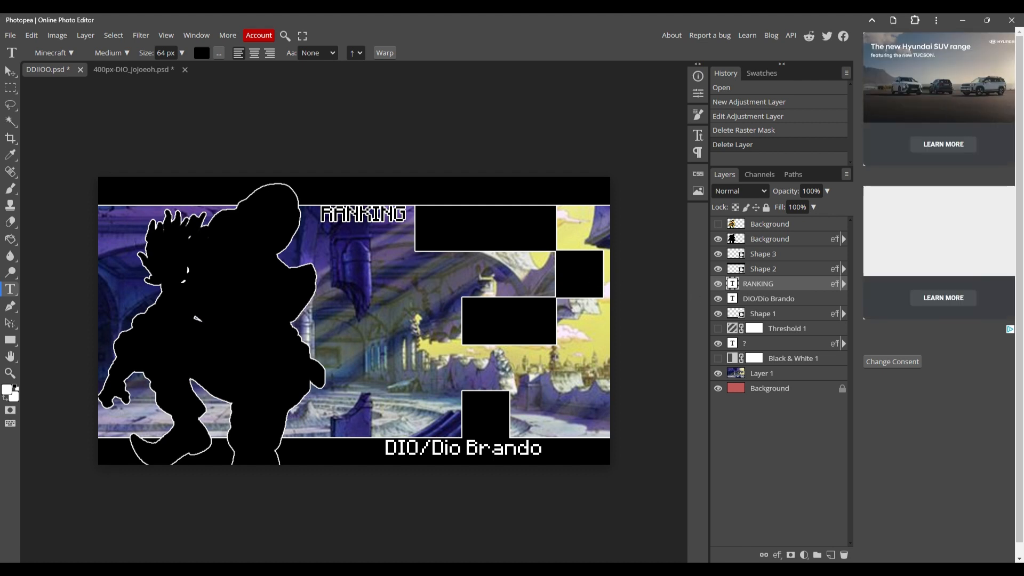
# Try a new Threshold adjustment layer above RANKING at levels 92, 1 and 85, and delete that layer.
pyautogui.click(803, 555)
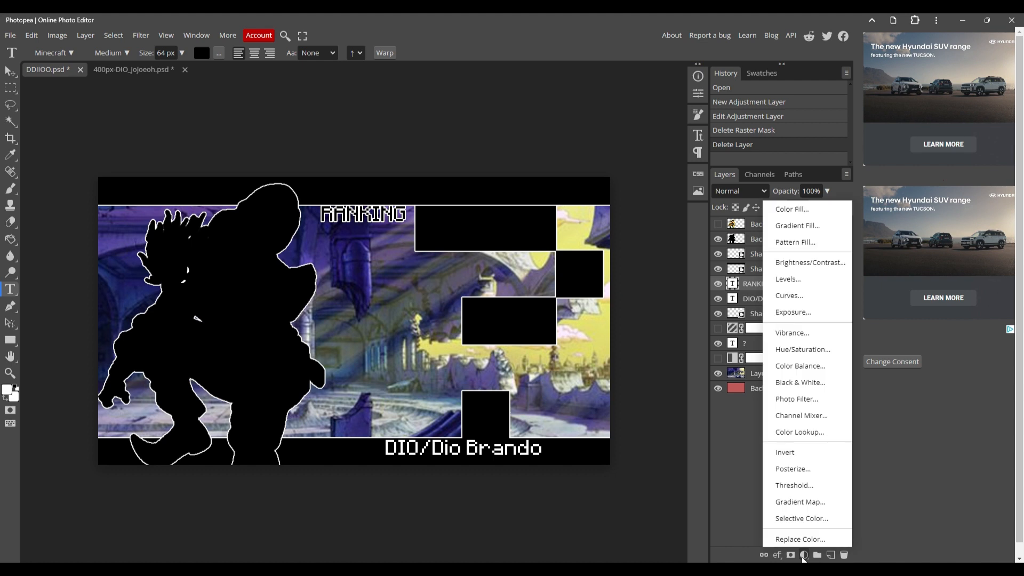
pyautogui.click(791, 486)
pyautogui.moveTo(604, 154)
pyautogui.mouseDown()
pyautogui.moveTo(561, 158)
pyautogui.moveTo(612, 151)
pyautogui.moveTo(576, 155)
pyautogui.moveTo(584, 154)
pyautogui.mouseUp()
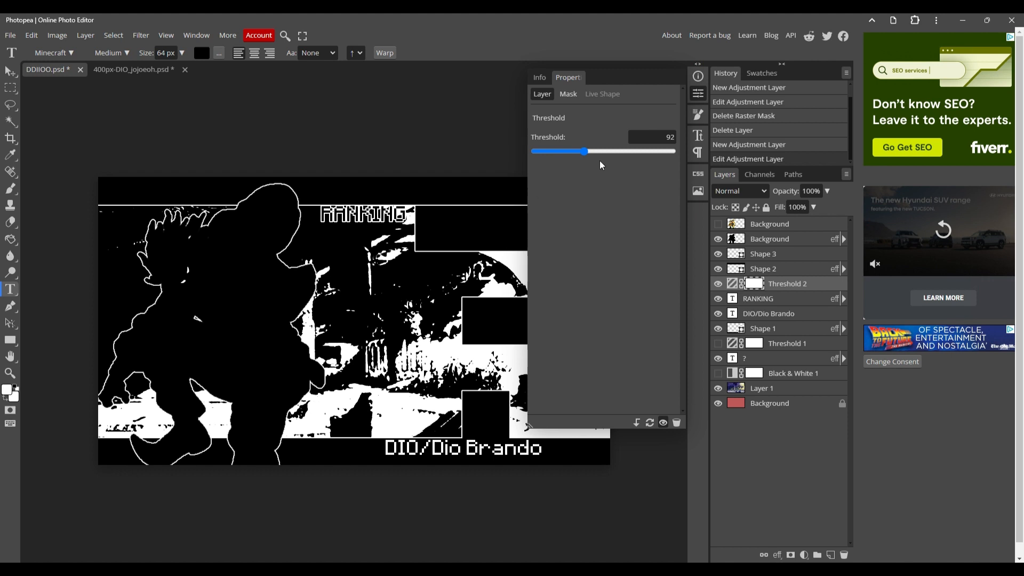
pyautogui.moveTo(583, 150); pyautogui.dragTo(531, 152)
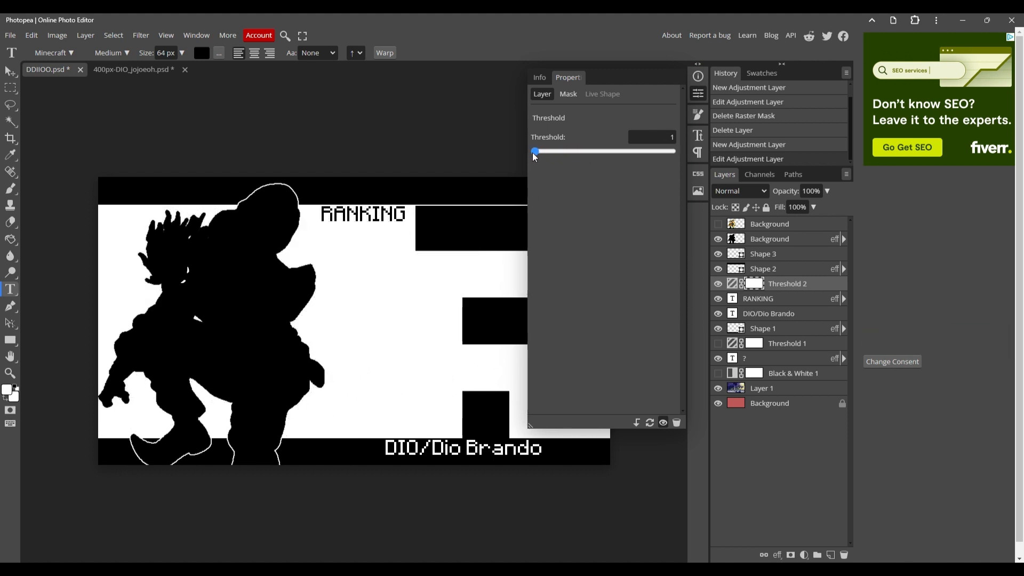
pyautogui.moveTo(526, 153); pyautogui.dragTo(581, 157)
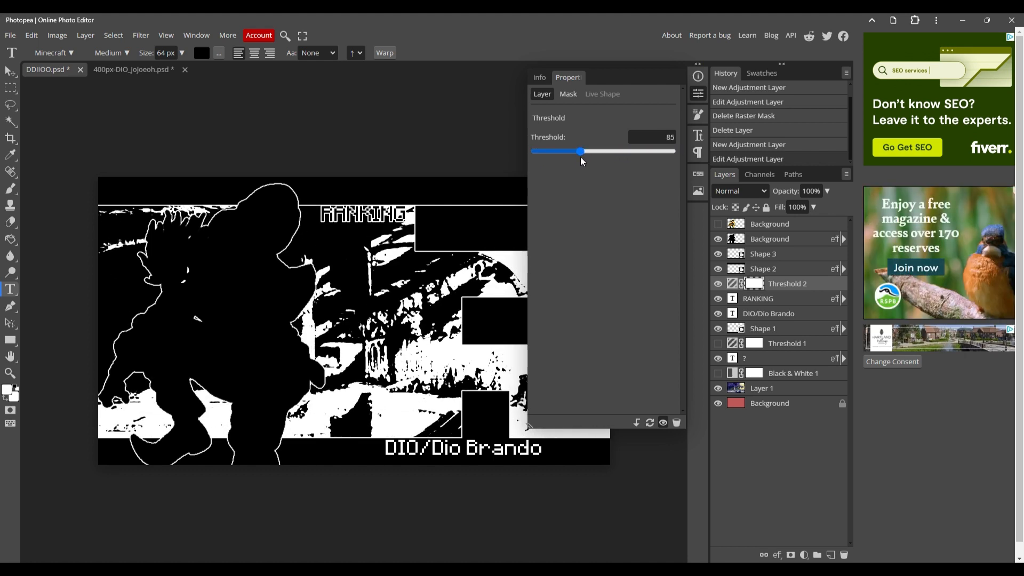
pyautogui.click(697, 97)
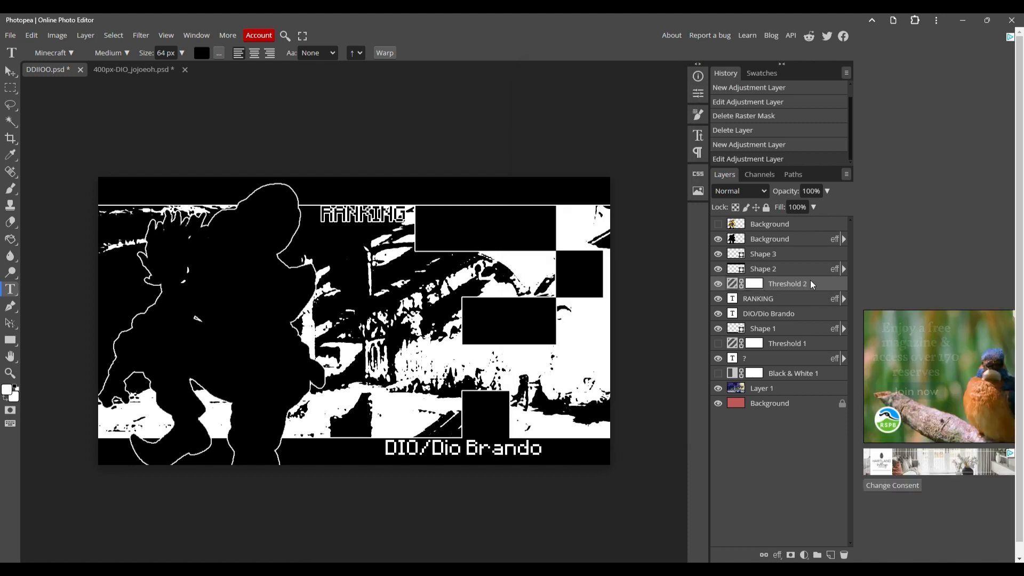
pyautogui.press('Delete')
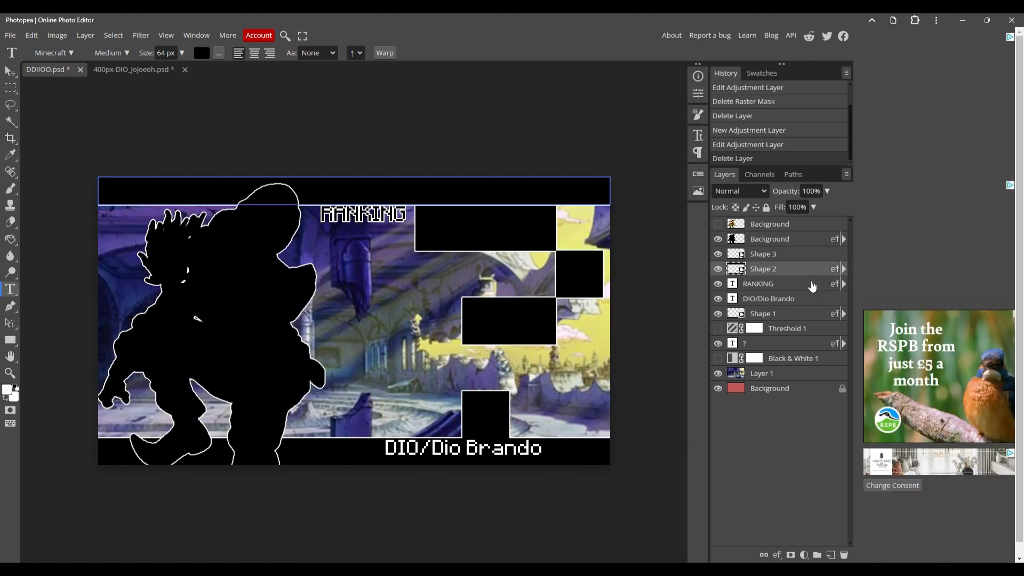
# Make the Threshold 1 layer visible and compare the scene with Black & White 1 shown and hidden, leaving it hidden.
pyautogui.click(718, 329)
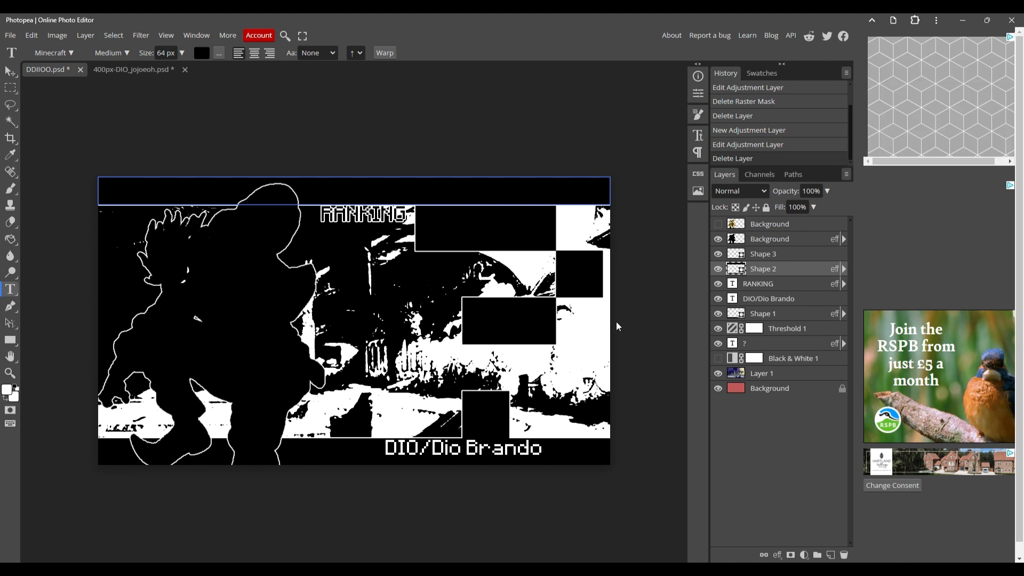
pyautogui.click(718, 358)
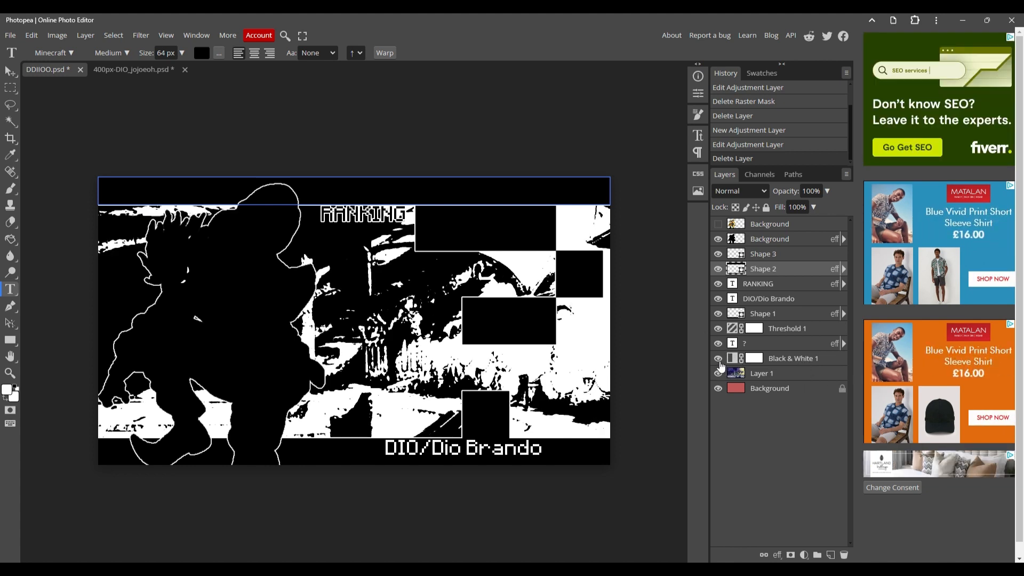
pyautogui.click(718, 358)
pyautogui.click(718, 358)
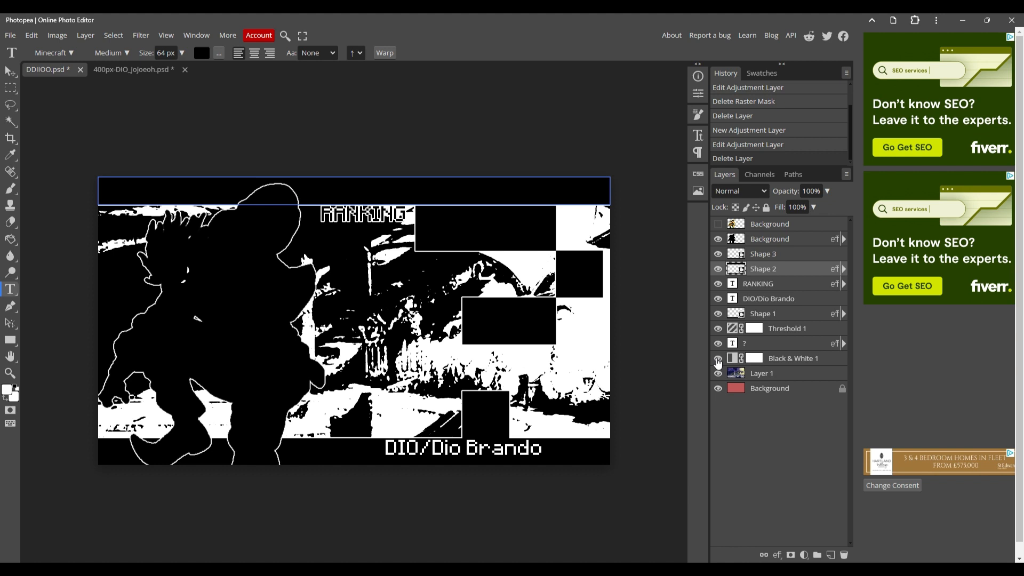
pyautogui.click(717, 359)
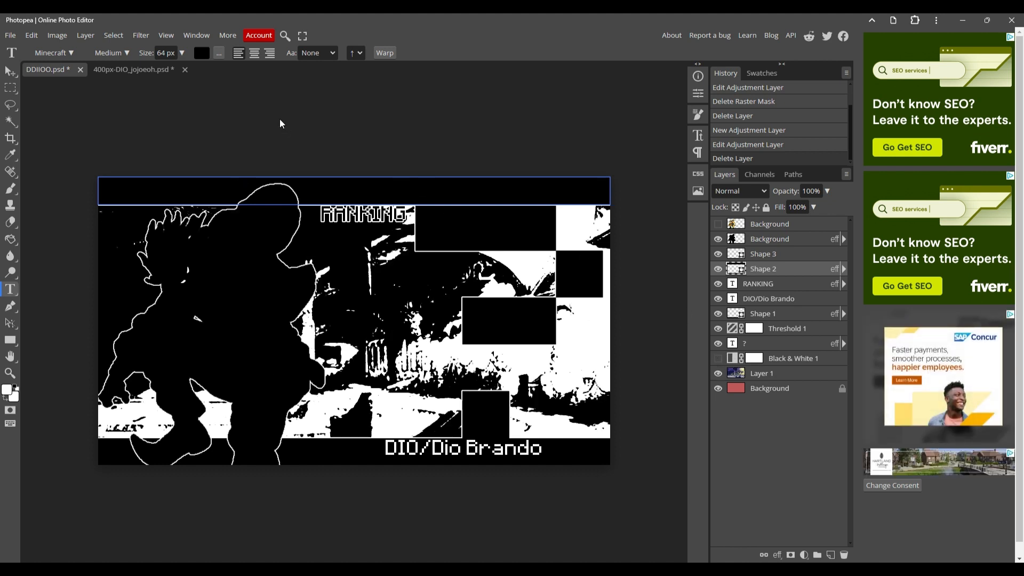
# Look through the export formats for the black-and-white version of the scene.
pyautogui.click(6, 34)
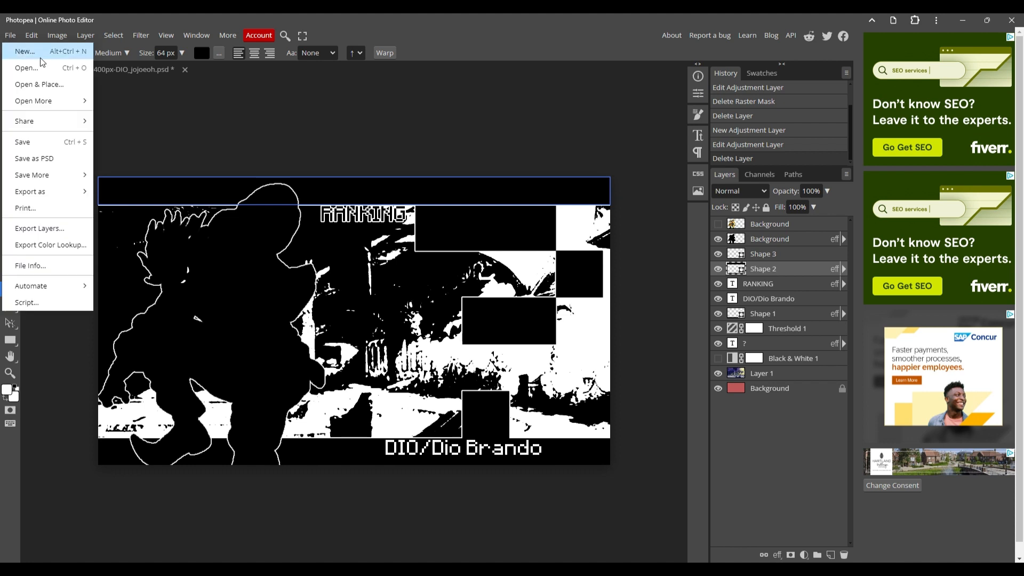
pyautogui.moveTo(41, 193)
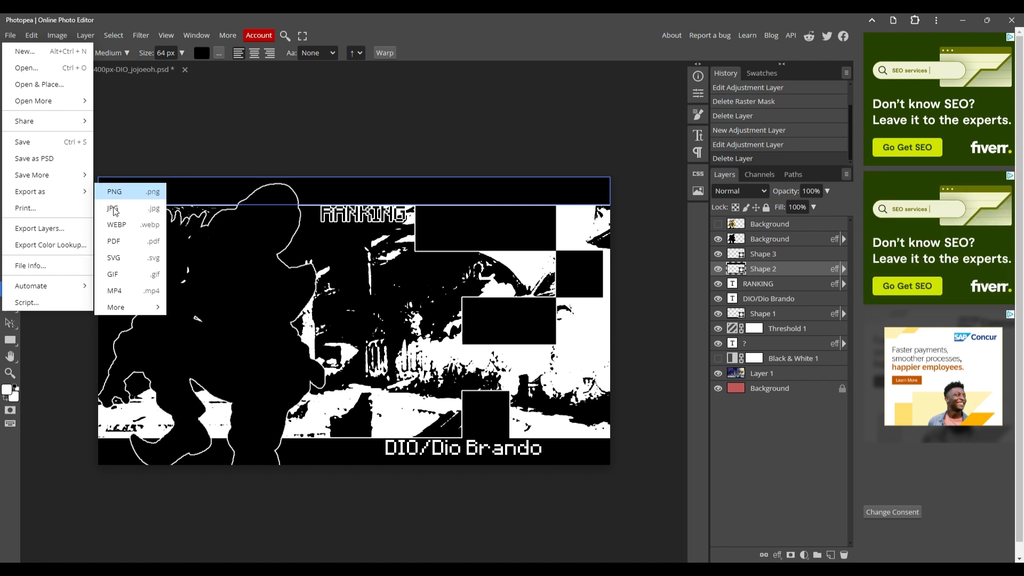
pyautogui.click(10, 35)
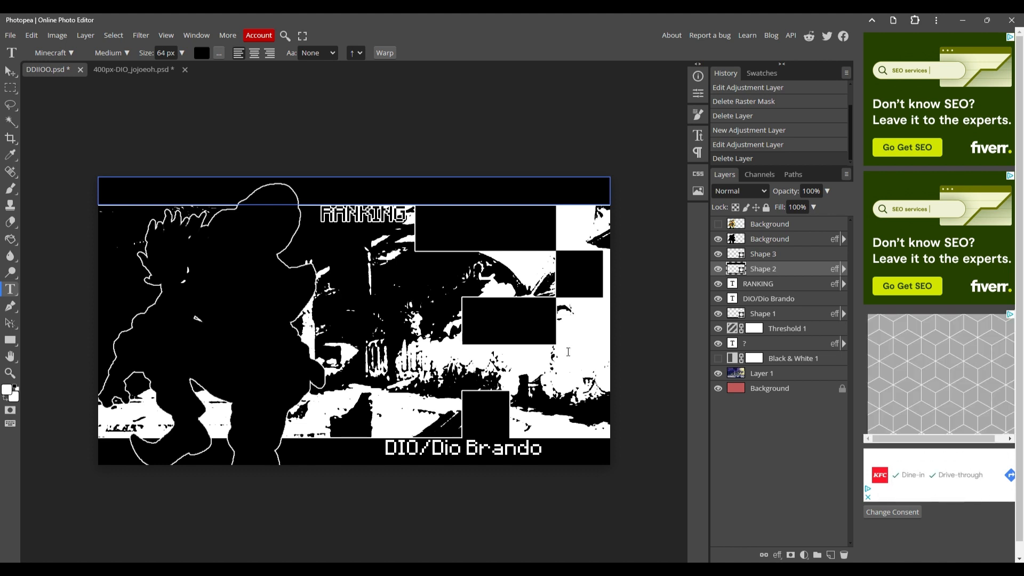
# Toggle the visibility of Layer 1 and Threshold 1 to compare the background with and without the threshold effect.
pyautogui.click(719, 374)
pyautogui.click(719, 373)
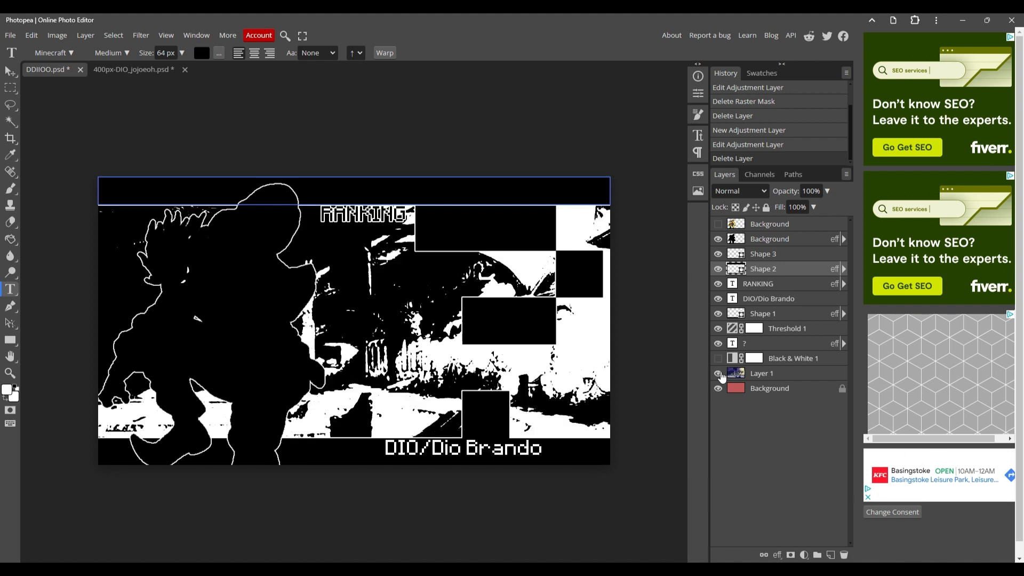
pyautogui.click(718, 329)
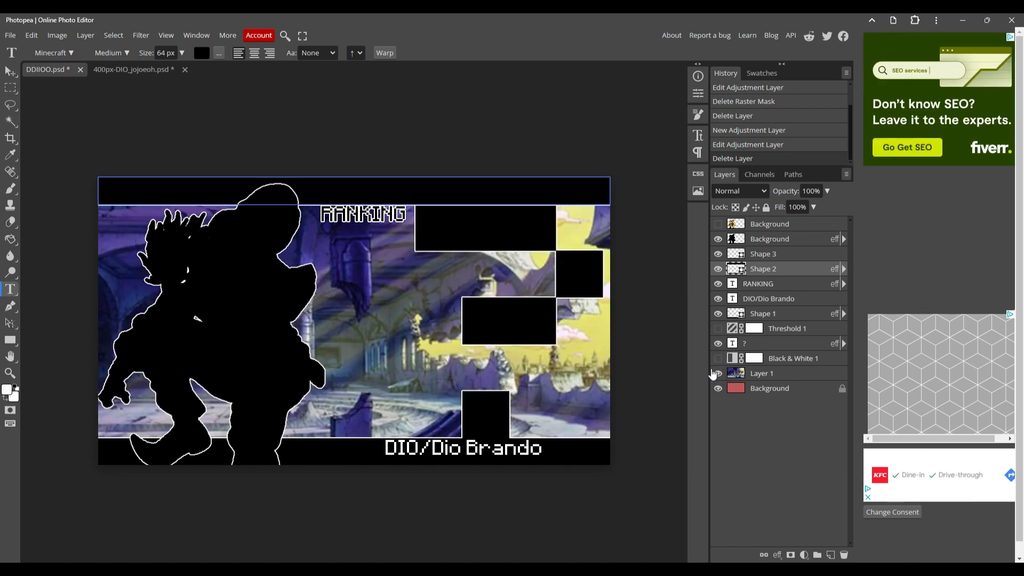
pyautogui.click(718, 329)
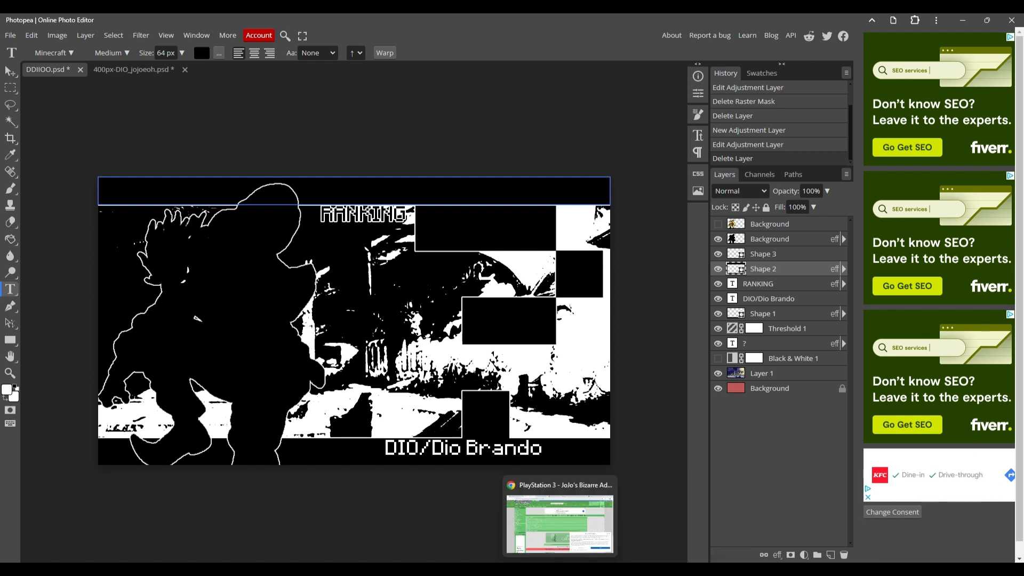
# Switch to Photos and examine the maxresdefault.jpg reference image alongside the Photopea scene.
pyautogui.click(560, 569)
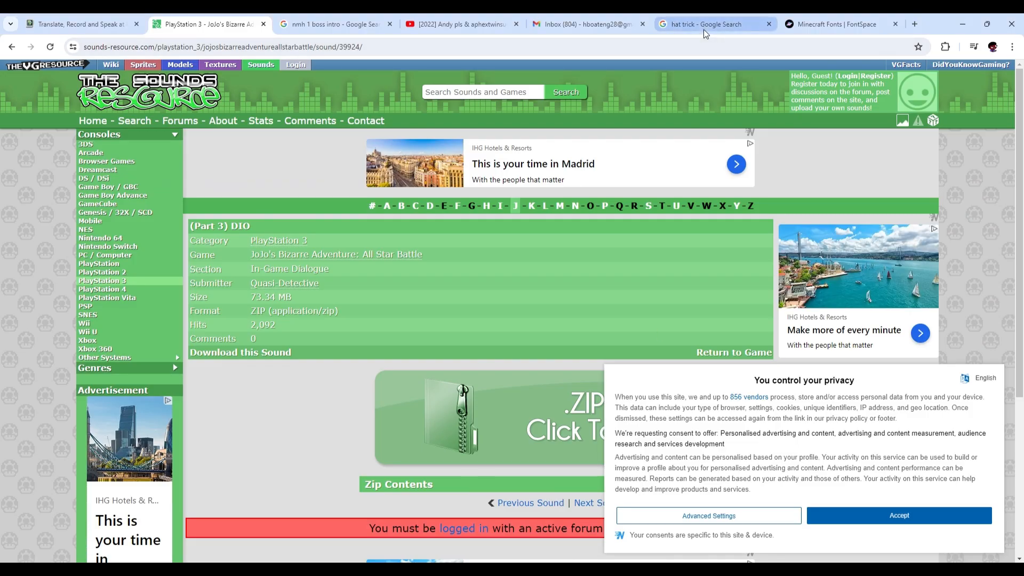
pyautogui.click(583, 569)
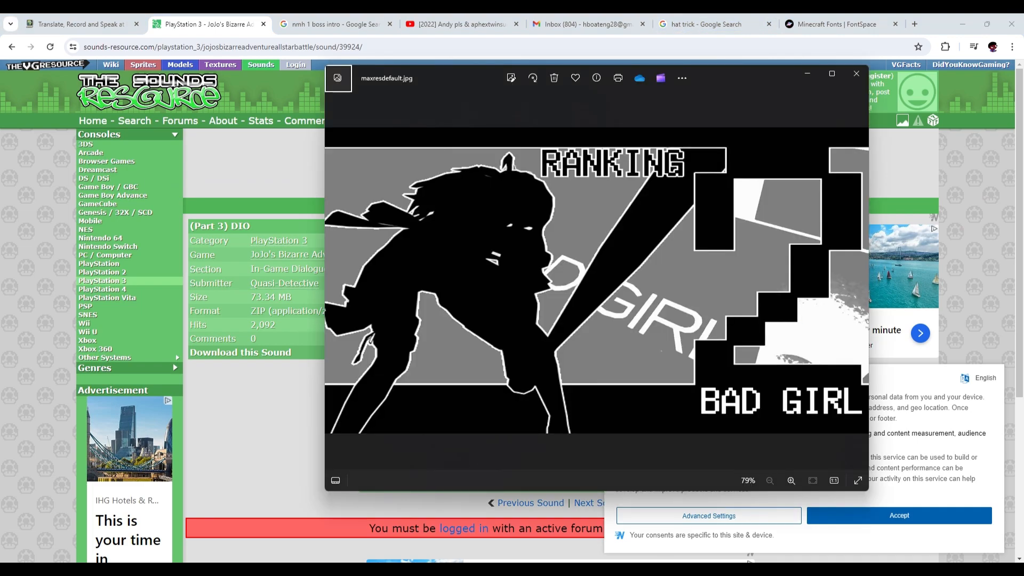
pyautogui.click(606, 569)
pyautogui.click(584, 568)
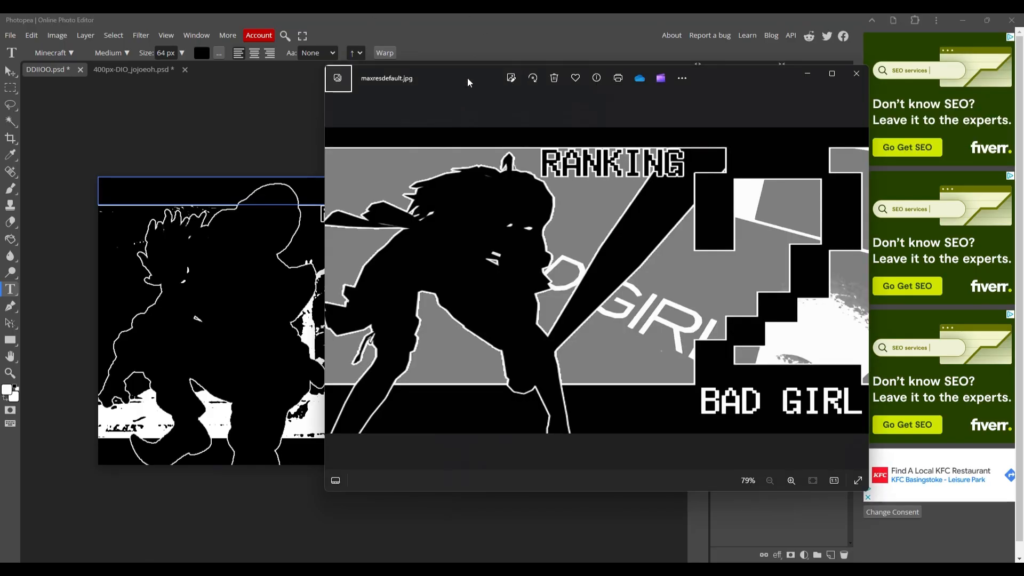
pyautogui.moveTo(468, 78); pyautogui.dragTo(381, 266)
pyautogui.scroll(-3, 467, 140)
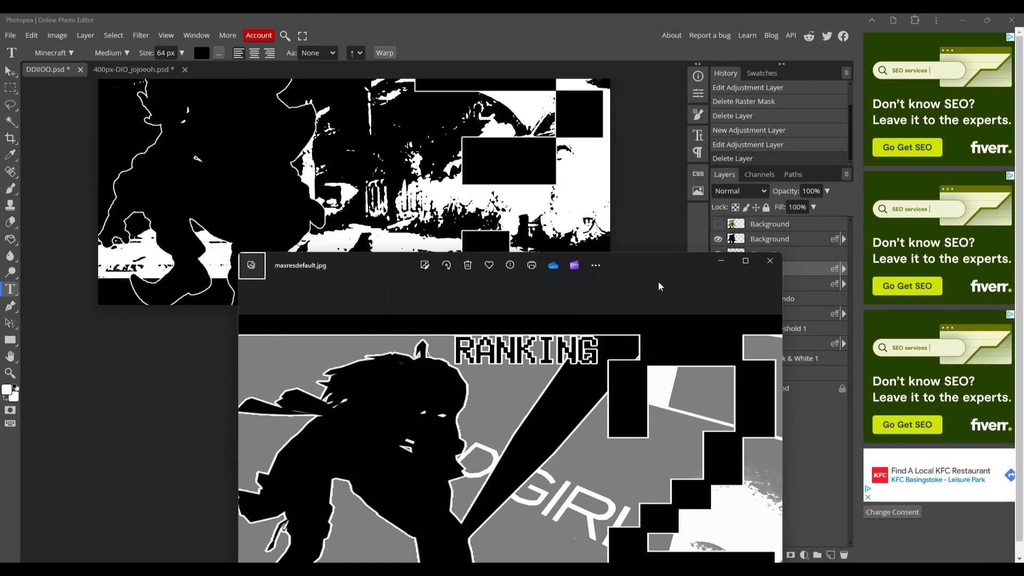
pyautogui.scroll(2, 652, 283)
pyautogui.scroll(-2, 646, 332)
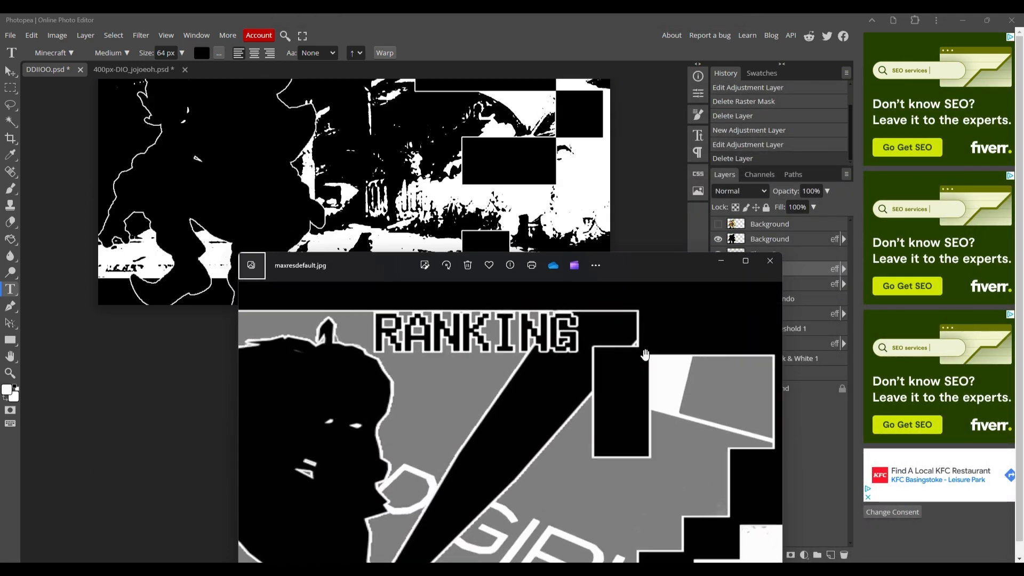
pyautogui.moveTo(643, 283); pyautogui.dragTo(636, 133)
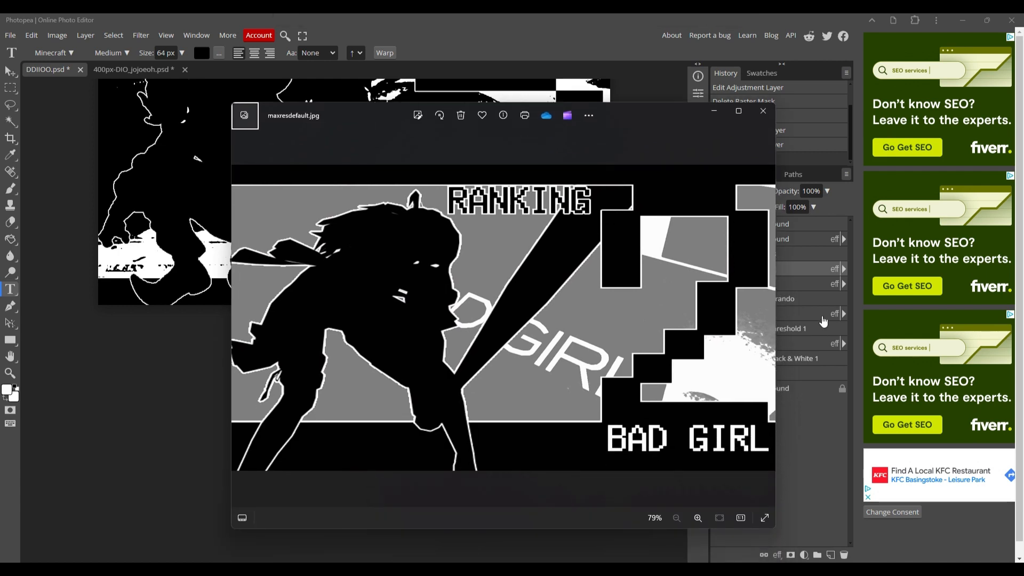
# Switch back to Photopea to view the whole ranking scene, and return to the maxresdefault.jpg reference in Photos.
pyautogui.click(57, 396)
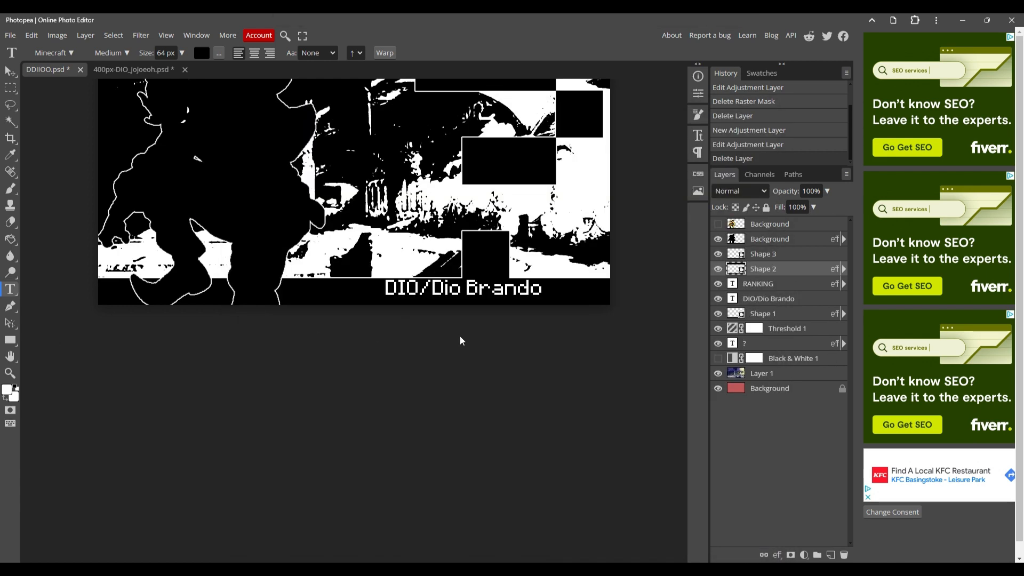
pyautogui.scroll(9, 630, 337)
pyautogui.scroll(-4, 630, 336)
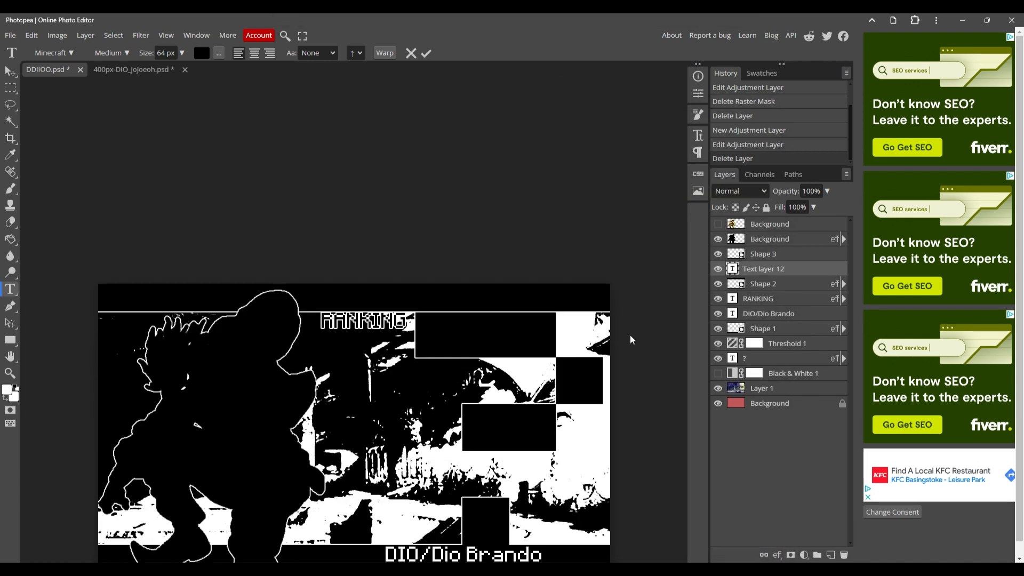
pyautogui.hotkey('alt', 'Tab')
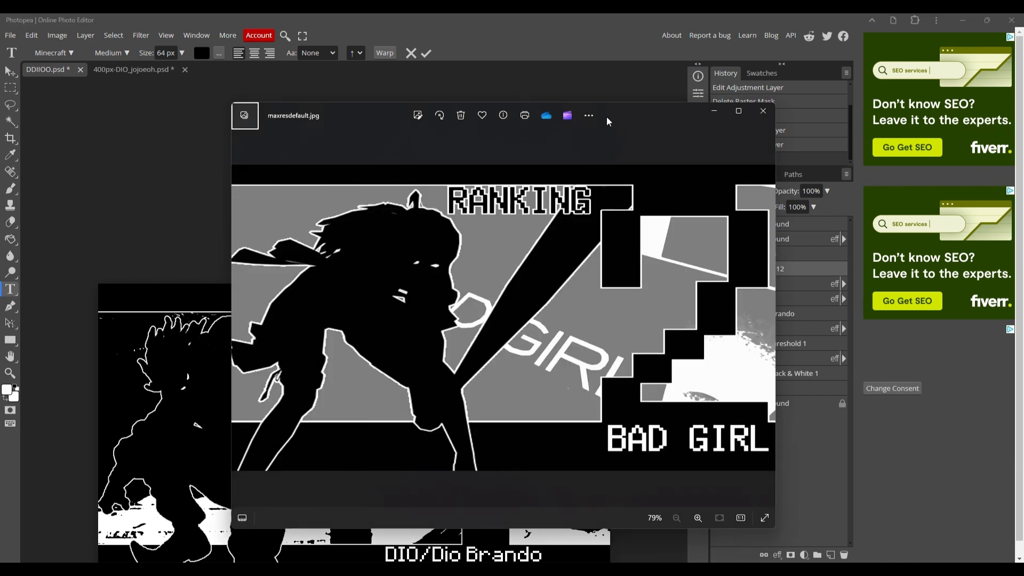
# Move the maxresdefault.jpg reference aside, return to the Photopea scene and discard the unfinished Text layer 12.
pyautogui.moveTo(608, 122); pyautogui.dragTo(844, 42)
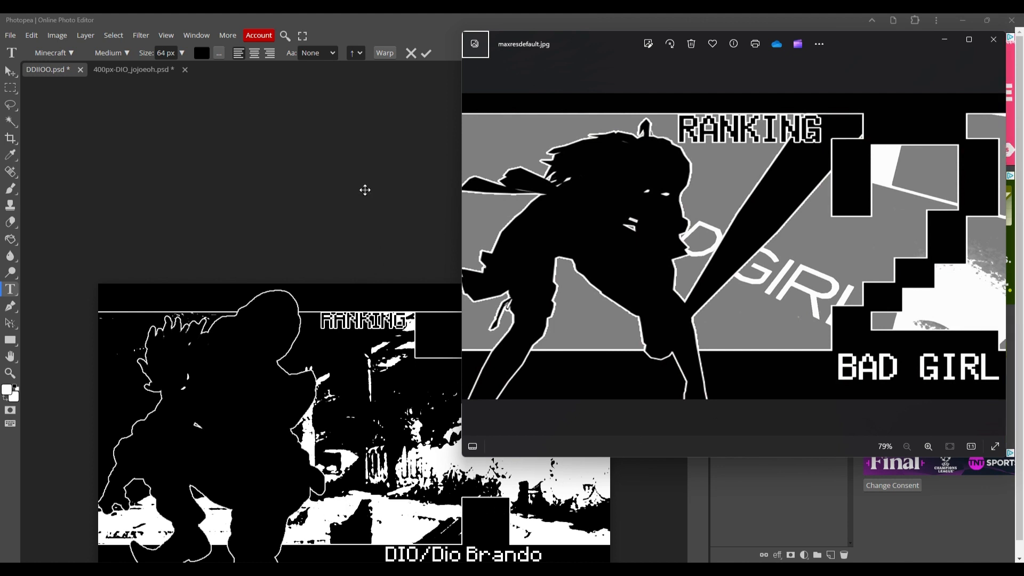
pyautogui.click(331, 177)
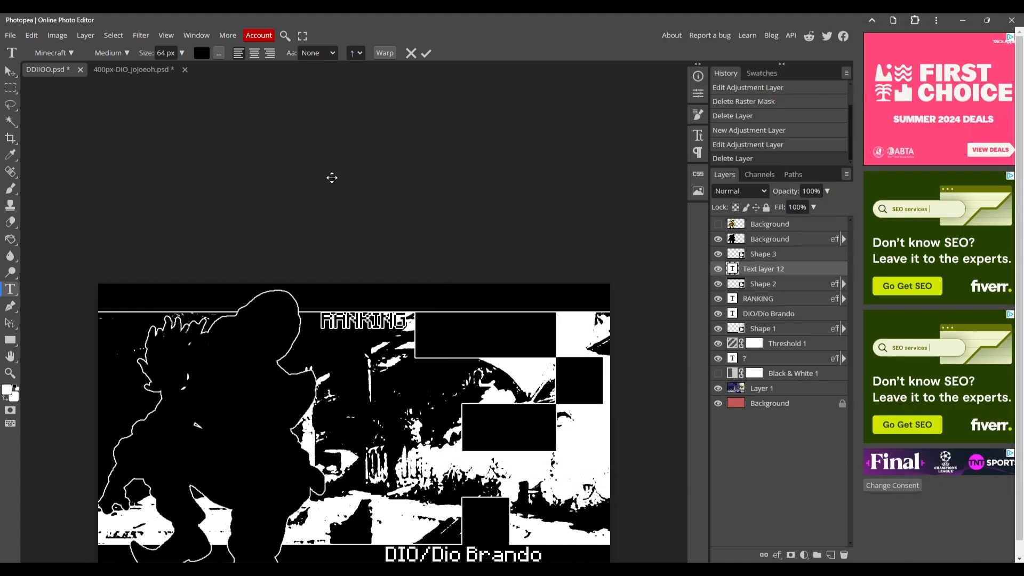
pyautogui.scroll(-2, 264, 344)
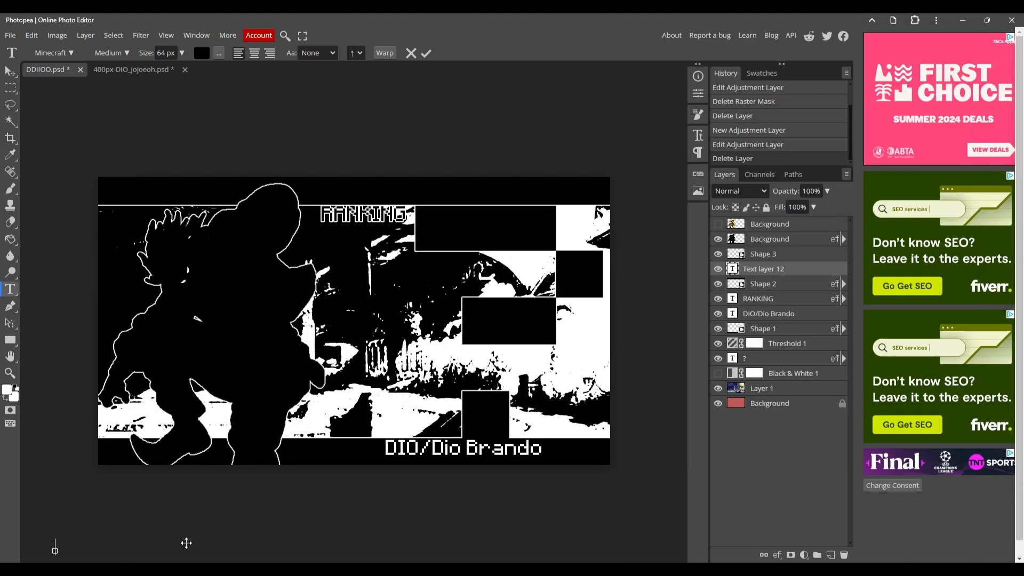
pyautogui.click(411, 53)
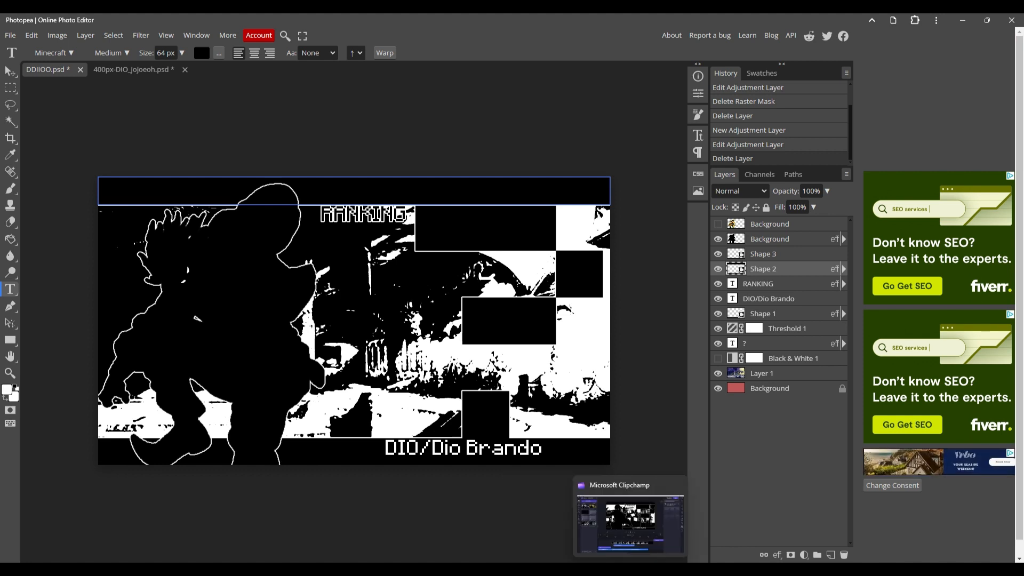
# Switch to Microsoft Clipchamp, return the playhead to the start and undo the recent timeline edits.
pyautogui.click(630, 569)
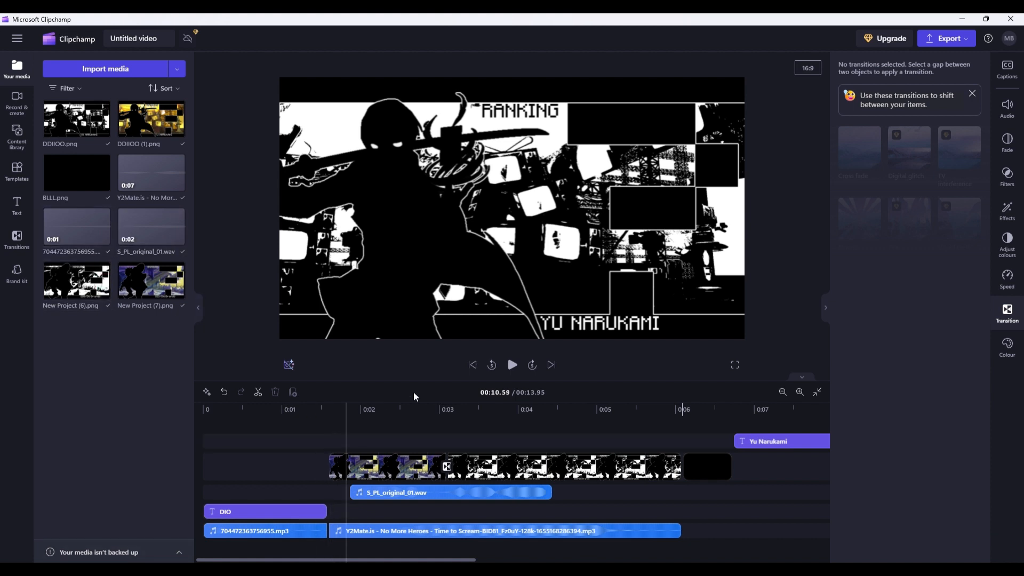
pyautogui.click(473, 366)
pyautogui.hotkey('ctrl', 'z')
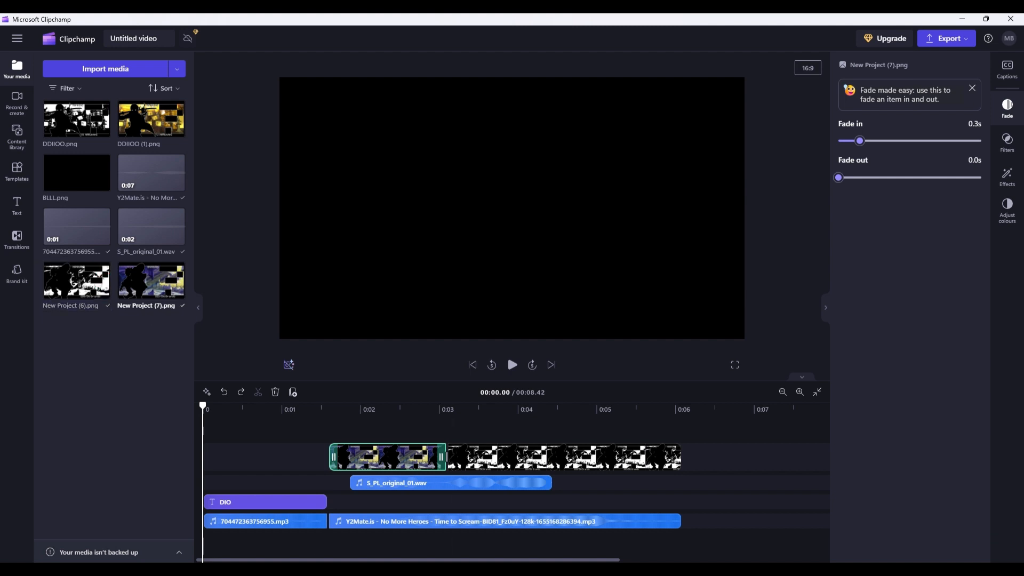
# Switch to the browser and look through The Sounds Resource's JoJo's Bizarre Adventure: All Star Battle dialogue list and the (Part 3) DIO page.
pyautogui.hotkey('alt', 'Tab')
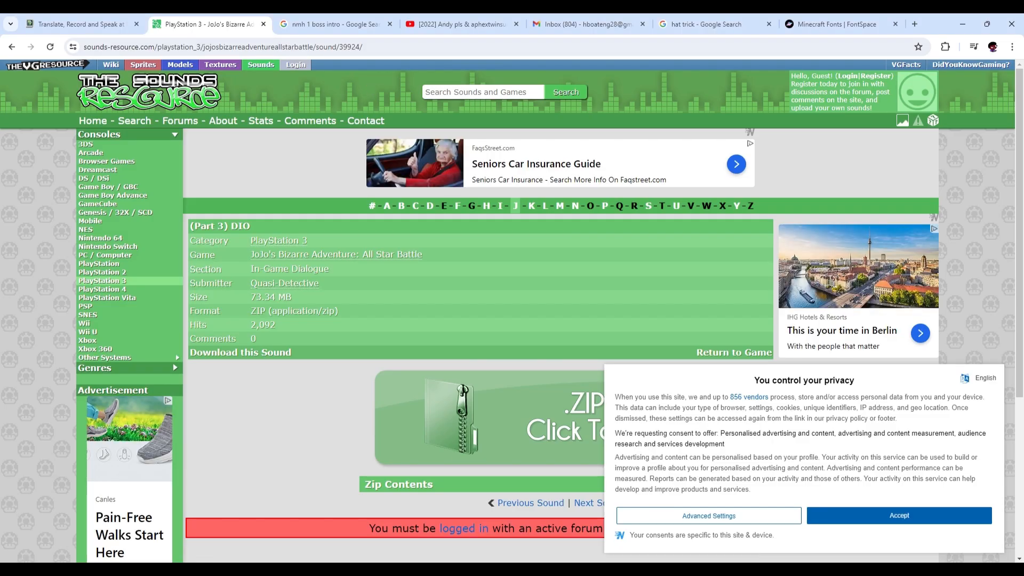
pyautogui.click(629, 571)
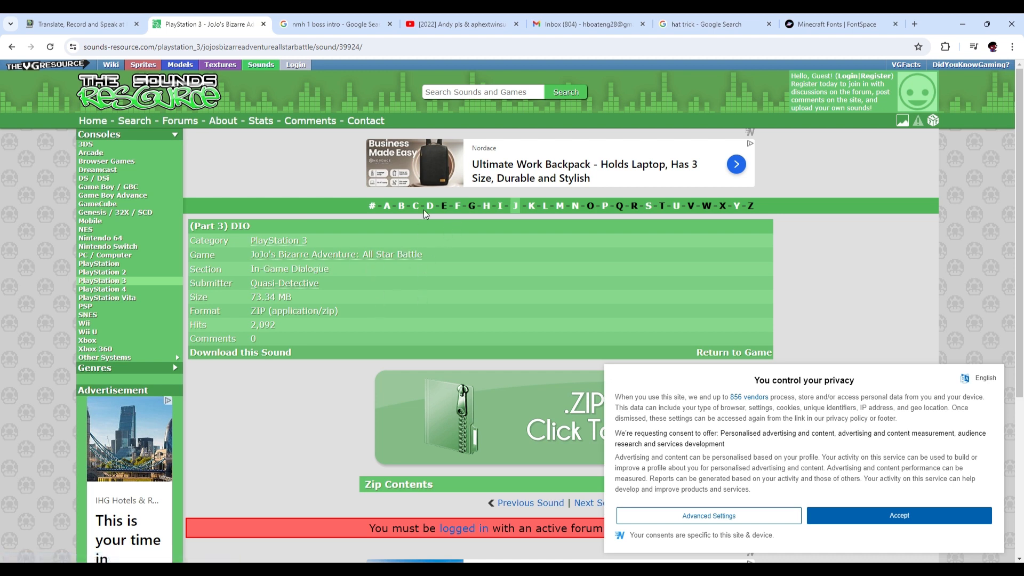
pyautogui.click(308, 256)
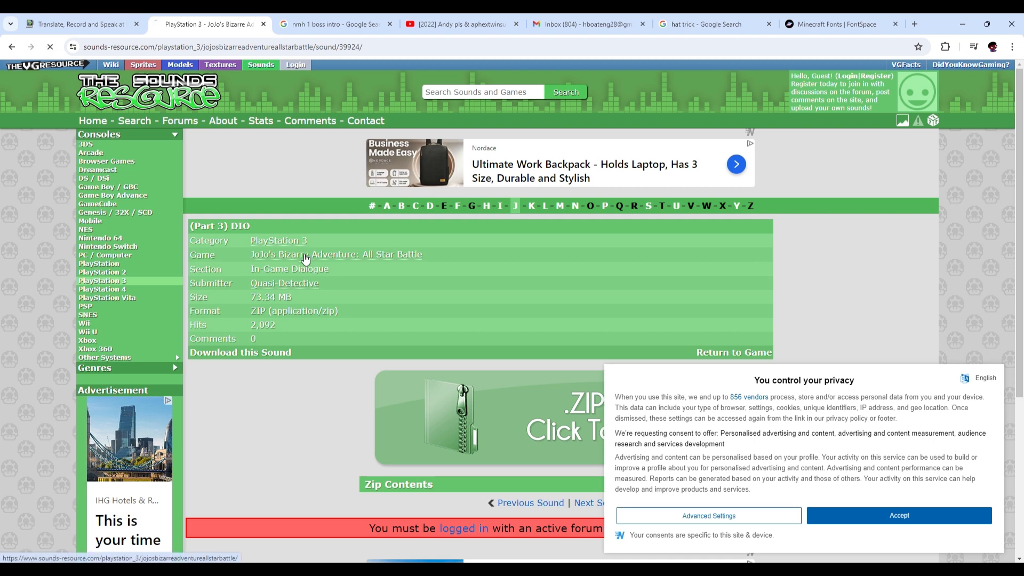
pyautogui.scroll(-3, 327, 434)
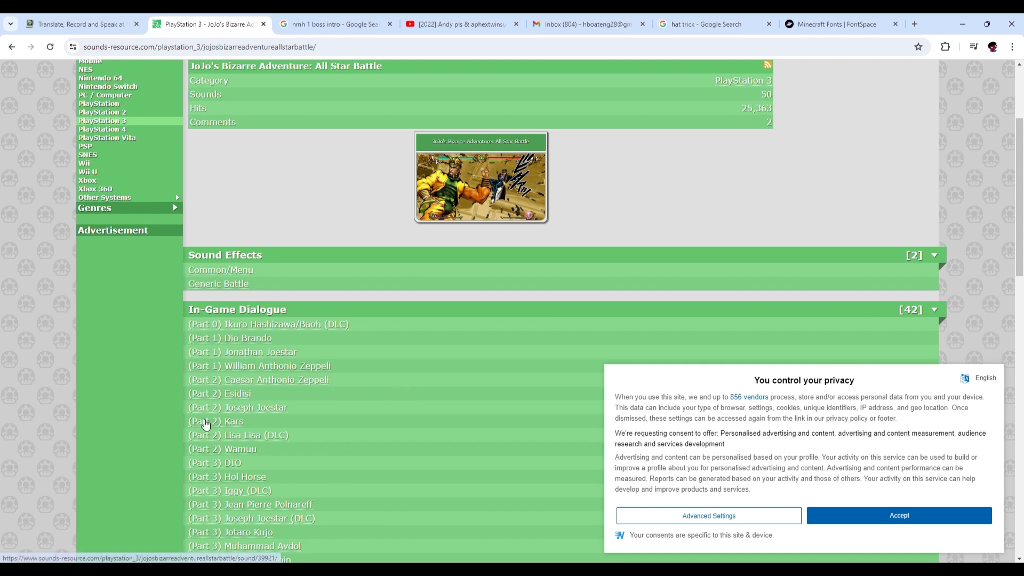
pyautogui.scroll(-3, 297, 421)
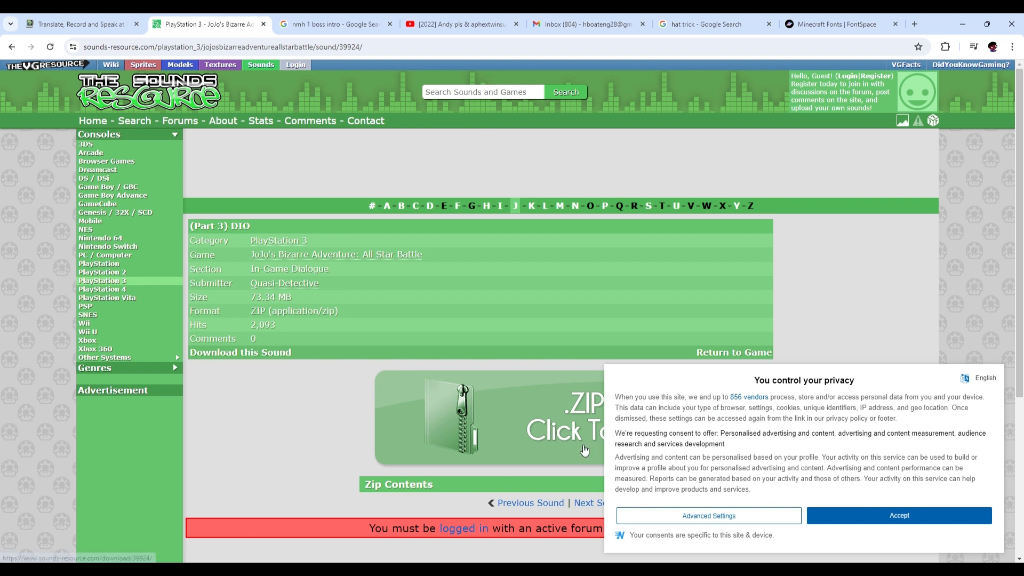
# Switch back to Clipchamp and view the available text title styles.
pyautogui.moveTo(630, 569)
pyautogui.click(629, 520)
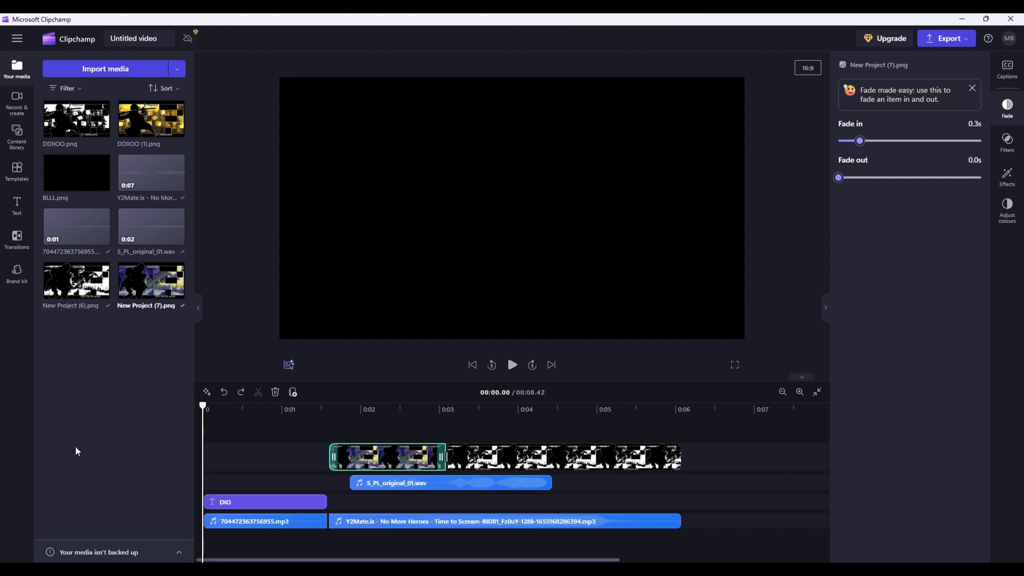
pyautogui.moveTo(135, 229)
pyautogui.click(10, 208)
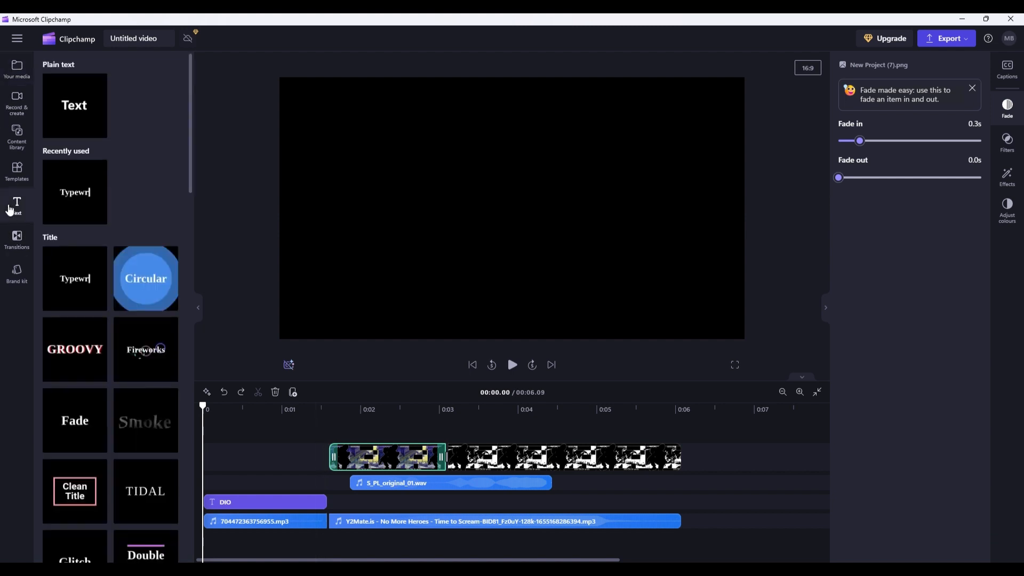
# Switch to FastHub.net in the browser and examine the voice type list and speed setting for the text DIO.
pyautogui.click(507, 571)
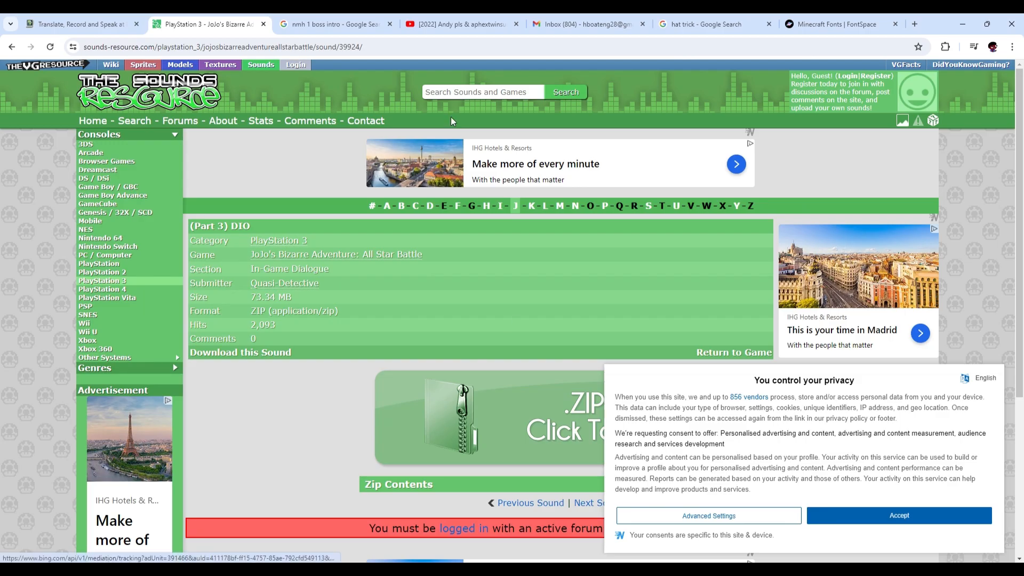
pyautogui.click(80, 24)
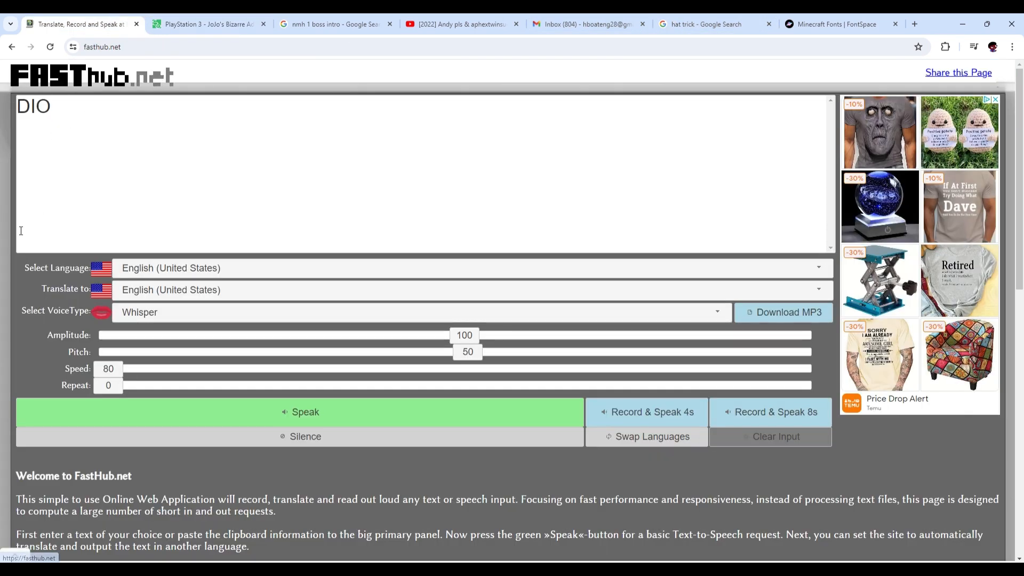
pyautogui.click(166, 321)
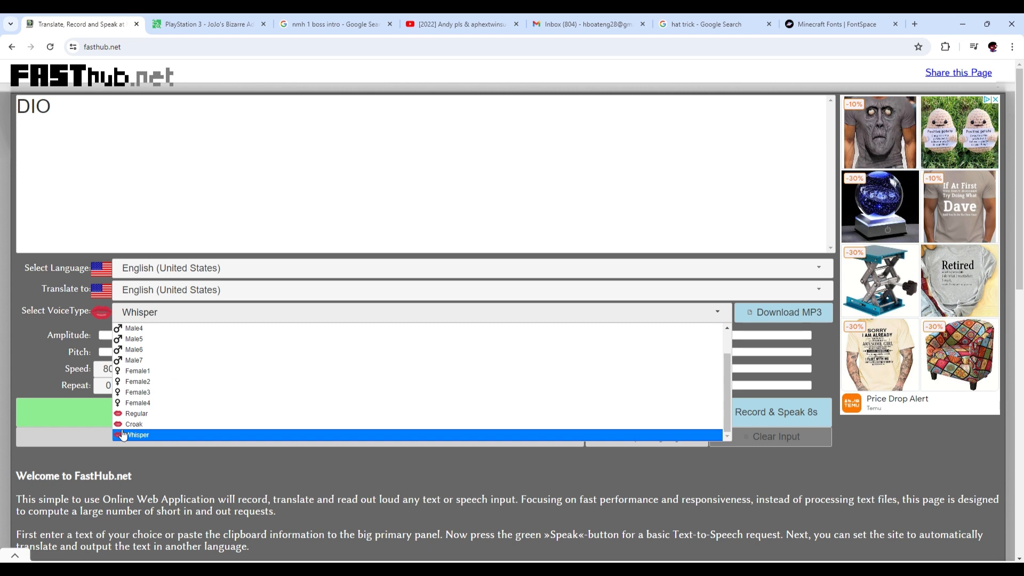
pyautogui.scroll(1, 122, 405)
pyautogui.click(107, 156)
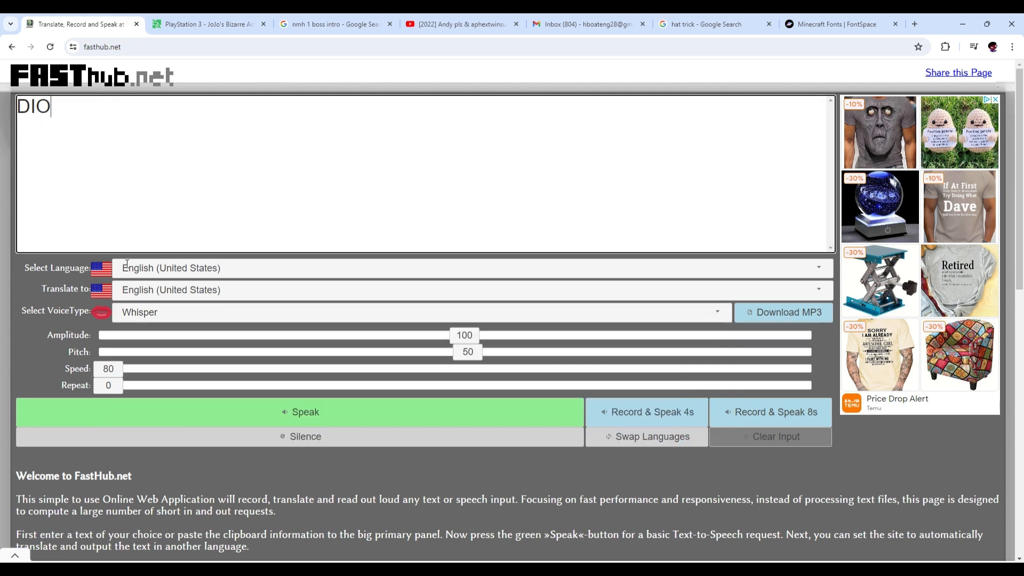
pyautogui.moveTo(116, 372); pyautogui.dragTo(0, 381)
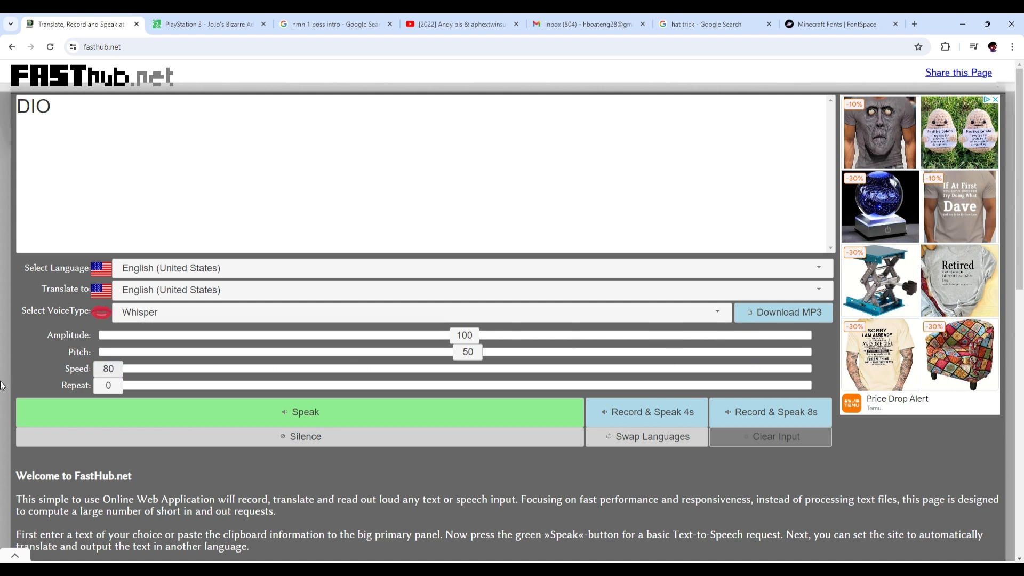
# Play the DIO speech, open its MP3 player to check the download option, and close the player.
pyautogui.click(296, 411)
pyautogui.click(783, 319)
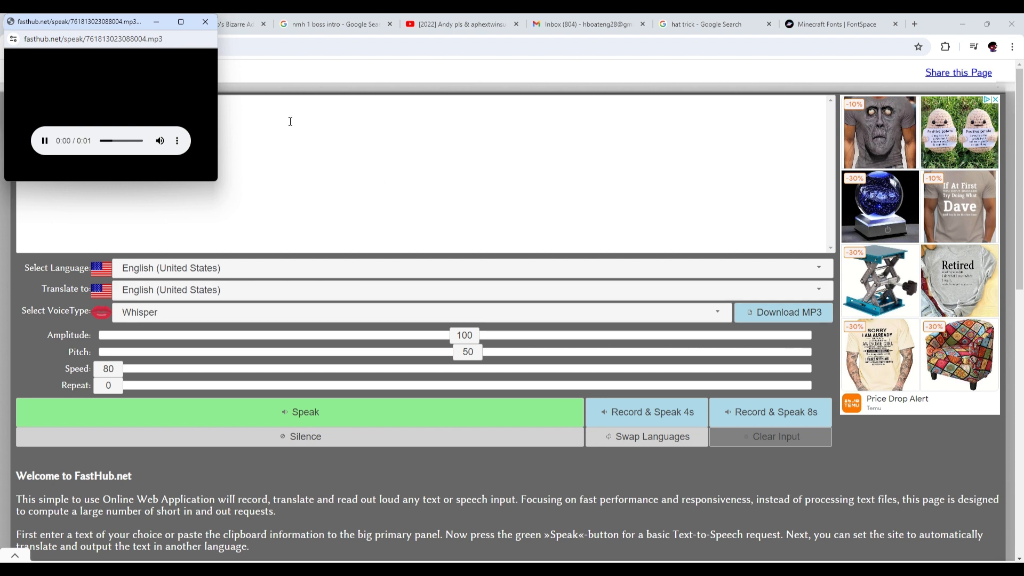
pyautogui.click(177, 141)
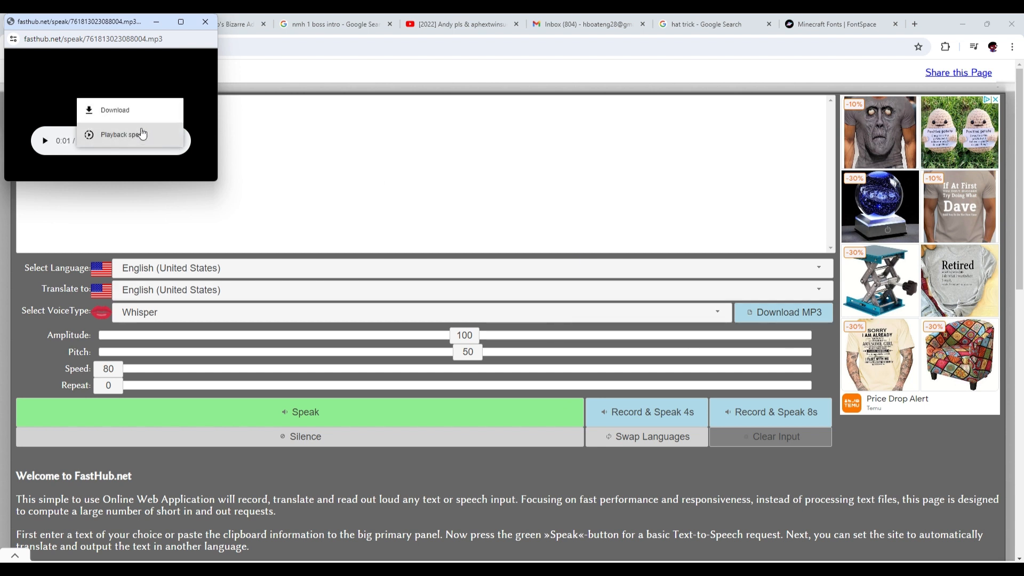
pyautogui.click(245, 17)
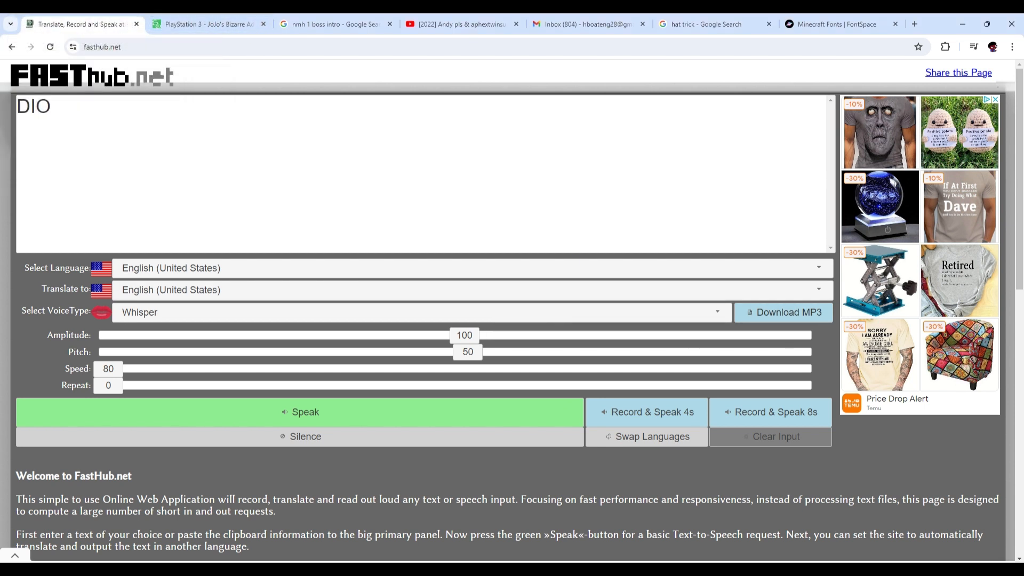
# Switch back to Clipchamp, examine the DIO title's text settings and scrub through its duration, returning to the start.
pyautogui.click(561, 569)
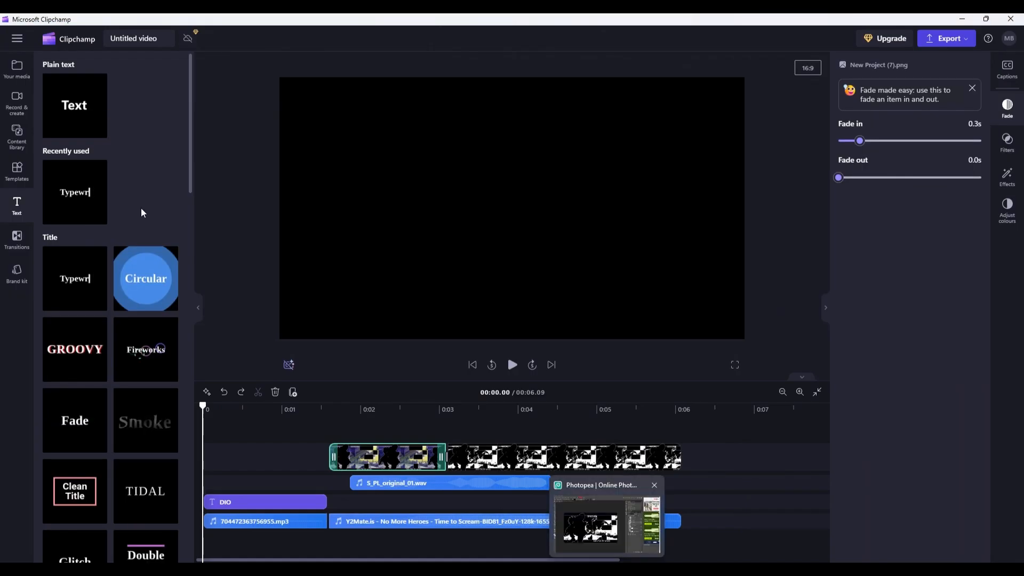
pyautogui.click(17, 66)
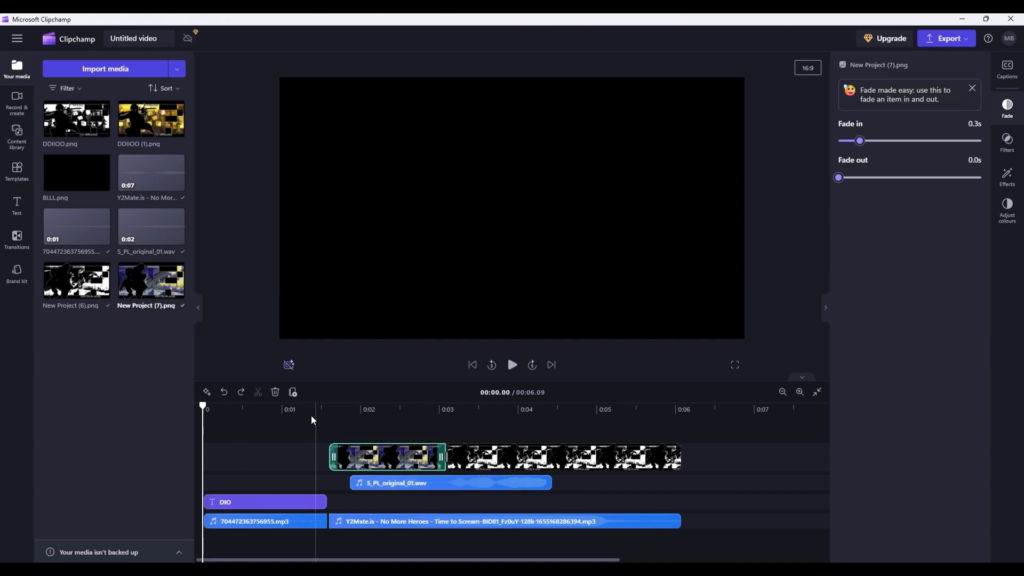
pyautogui.click(259, 503)
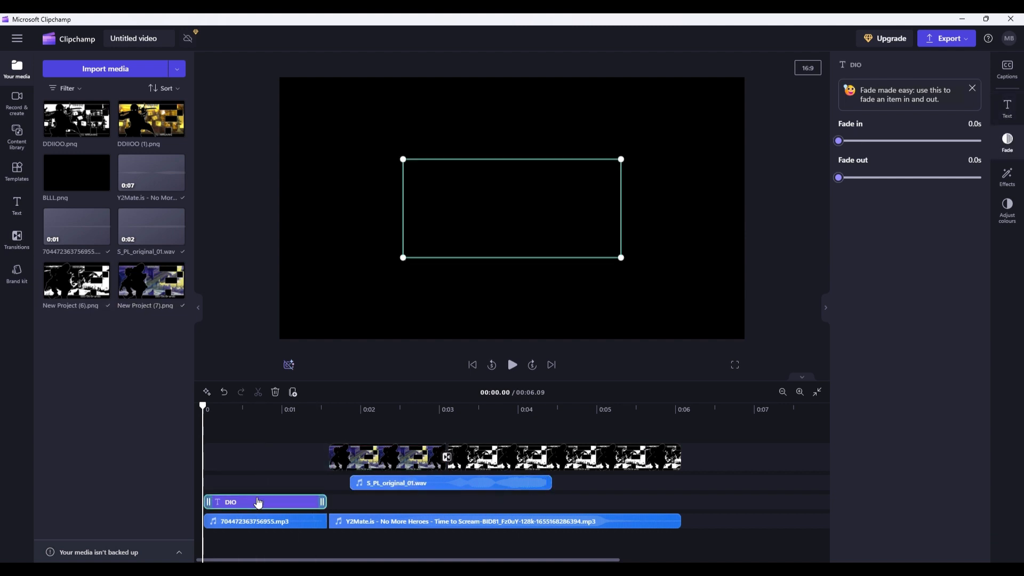
pyautogui.click(17, 205)
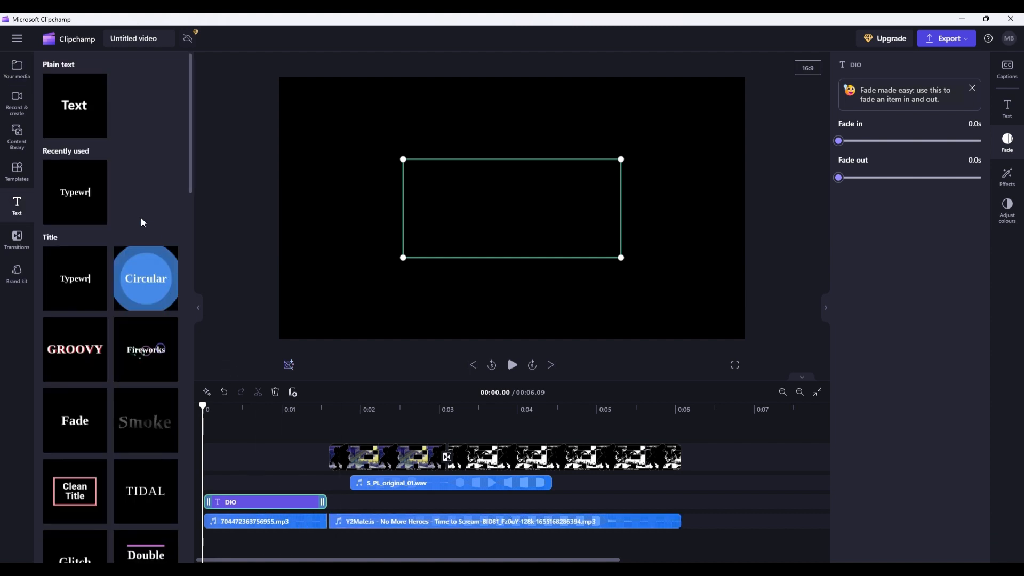
pyautogui.moveTo(67, 194)
pyautogui.click(1013, 119)
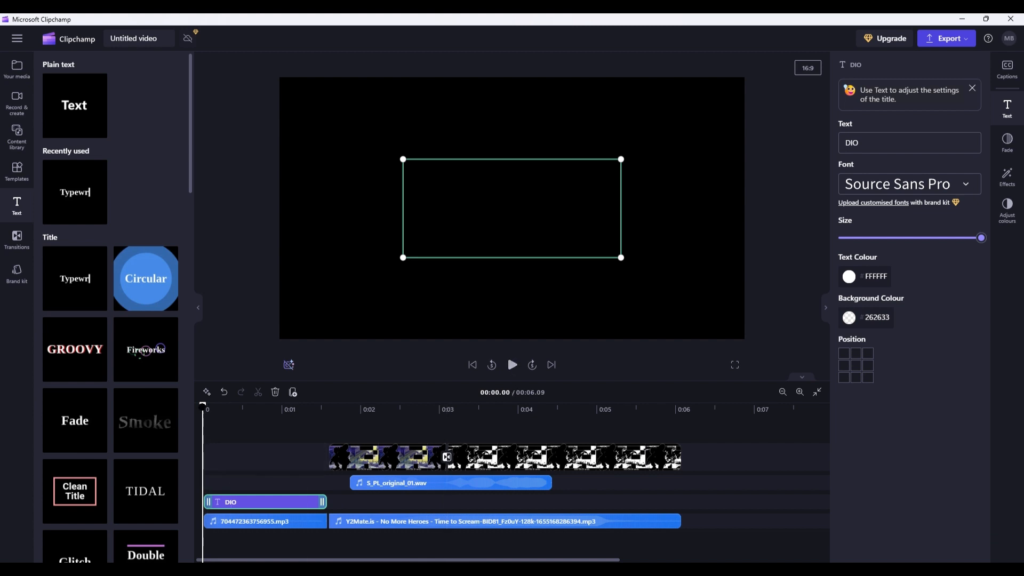
pyautogui.moveTo(202, 405); pyautogui.dragTo(326, 407)
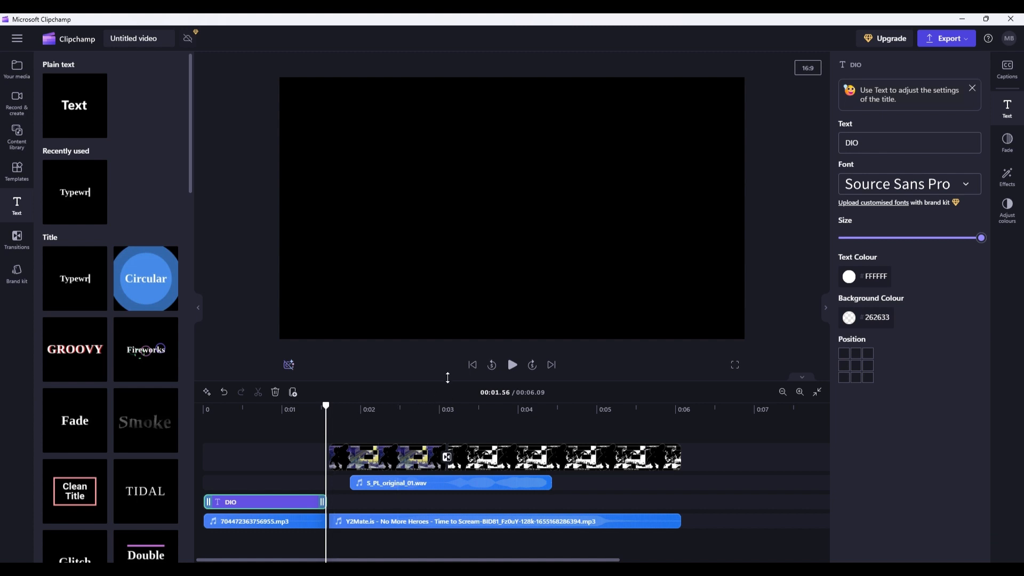
pyautogui.click(472, 366)
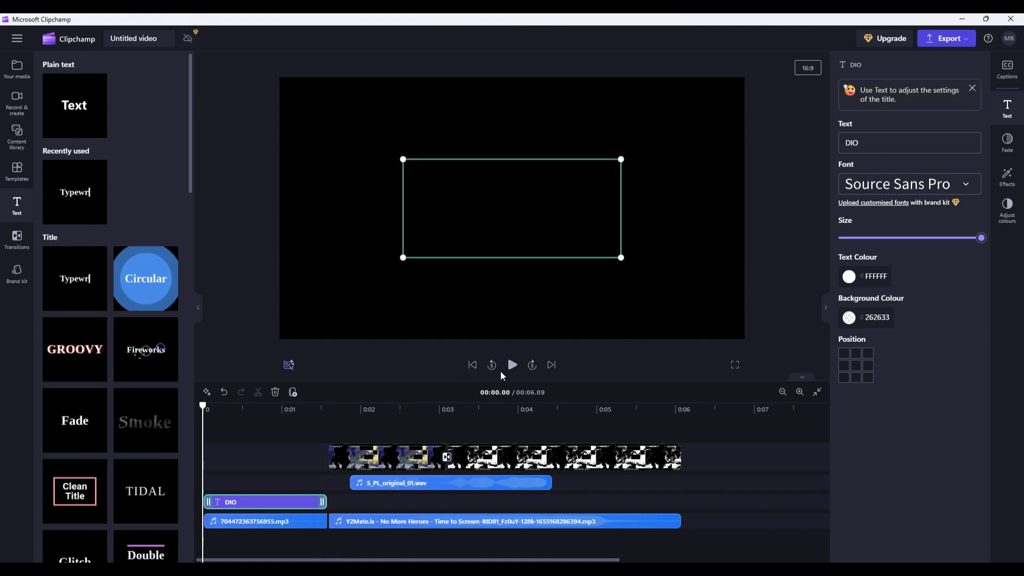
# Look through the clip options of the speech audio below the DIO title, leaving it deselected.
pyautogui.rightClick(246, 528)
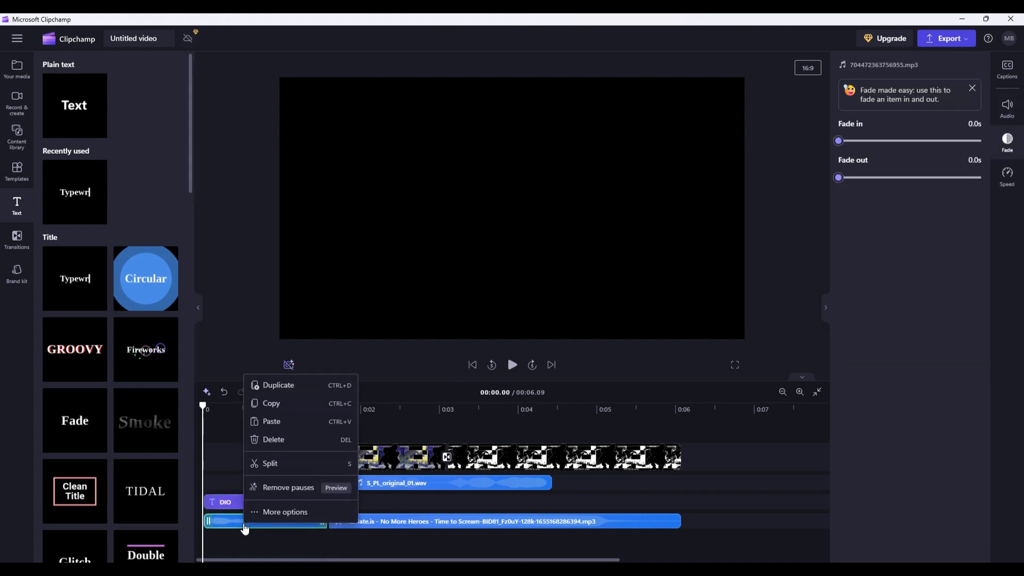
pyautogui.click(276, 512)
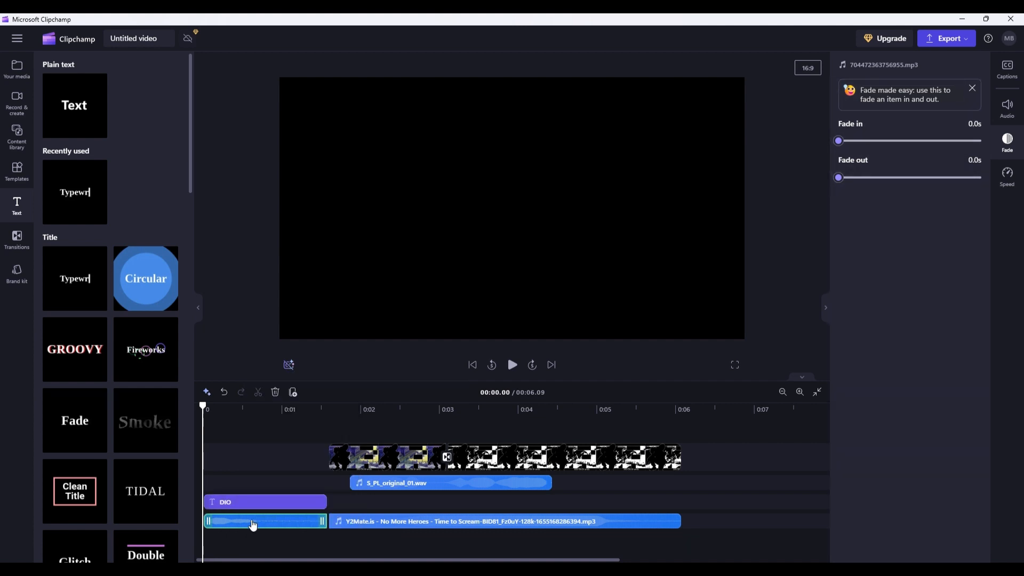
pyautogui.rightClick(253, 525)
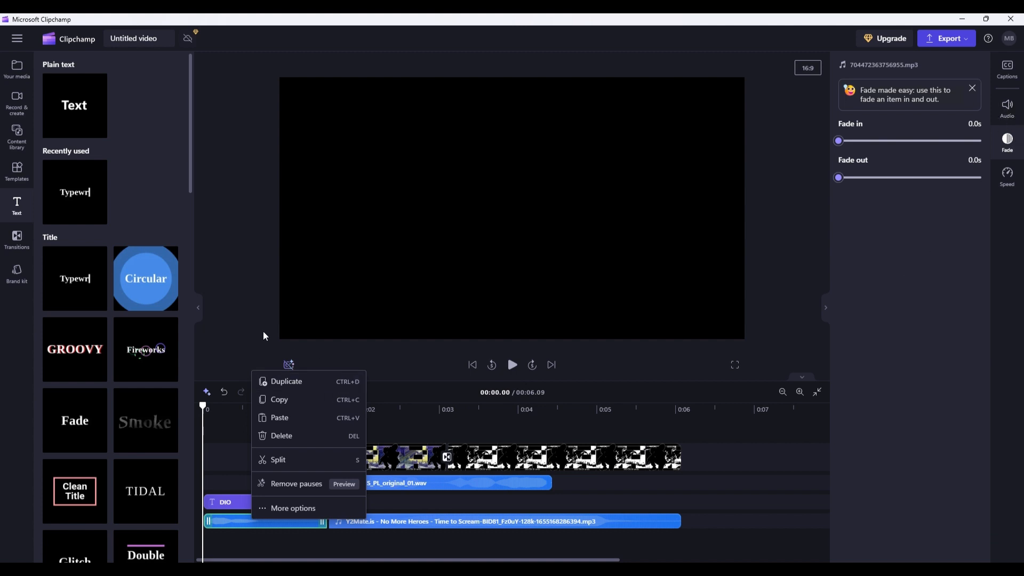
pyautogui.click(243, 307)
pyautogui.rightClick(251, 522)
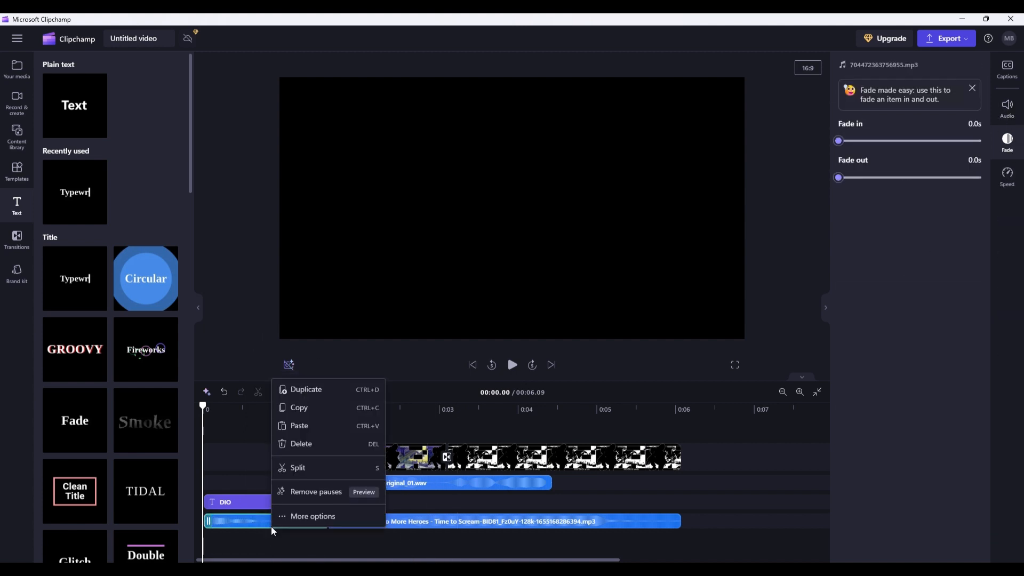
pyautogui.click(241, 360)
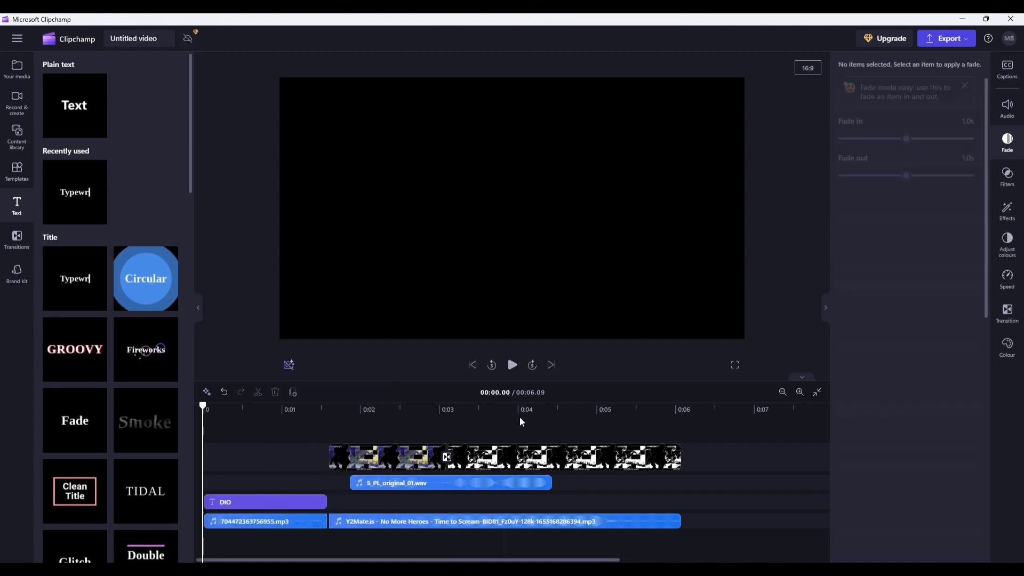
# Play the intro from the start and pause near the end of the DIO title.
pyautogui.click(512, 365)
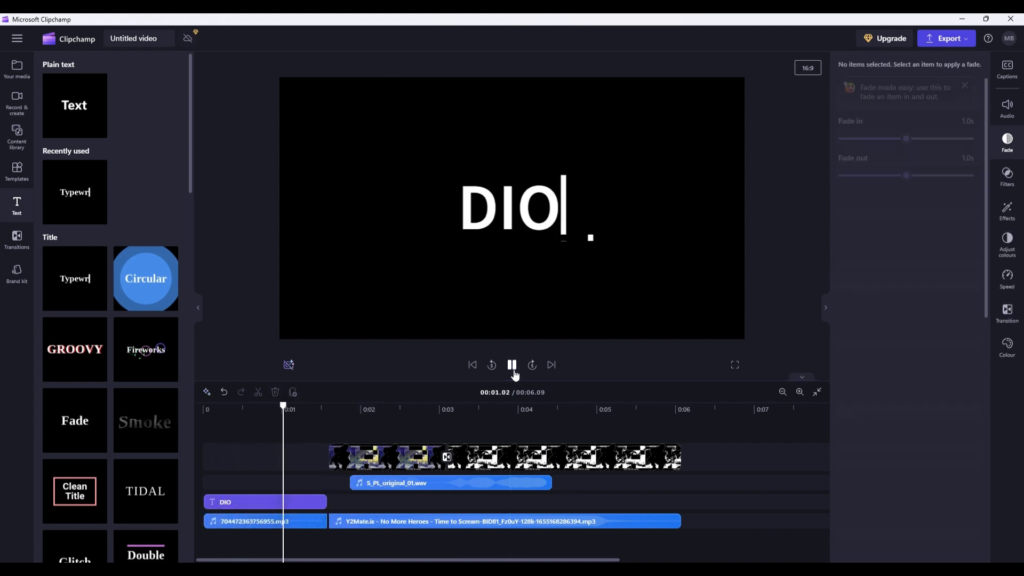
pyautogui.click(514, 372)
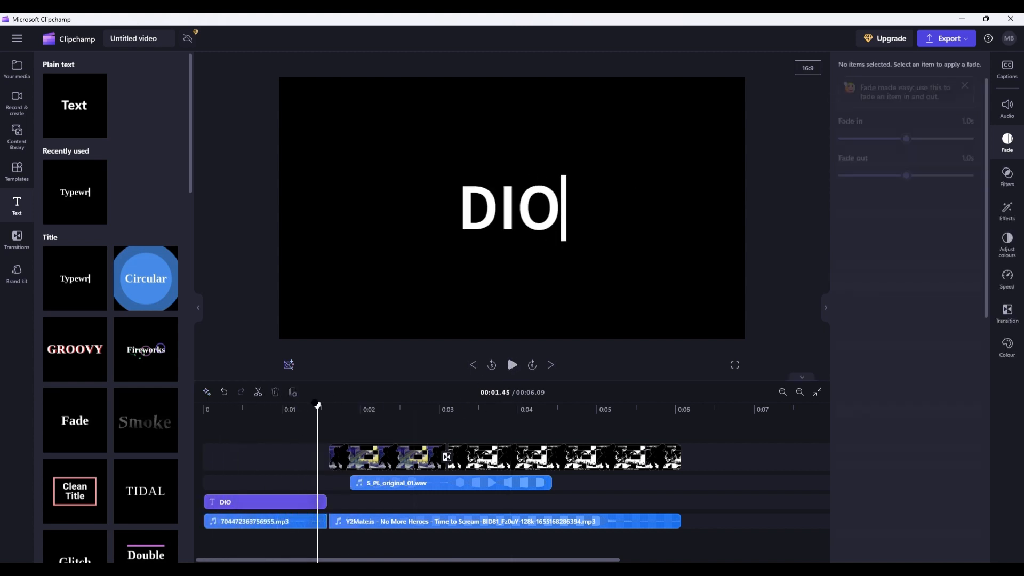
# Select the DIO title, scrub back to near its start, and keep its text size at the maximum.
pyautogui.moveTo(318, 405)
pyautogui.mouseDown()
pyautogui.moveTo(206, 416)
pyautogui.moveTo(324, 422)
pyautogui.moveTo(309, 421)
pyautogui.mouseUp()
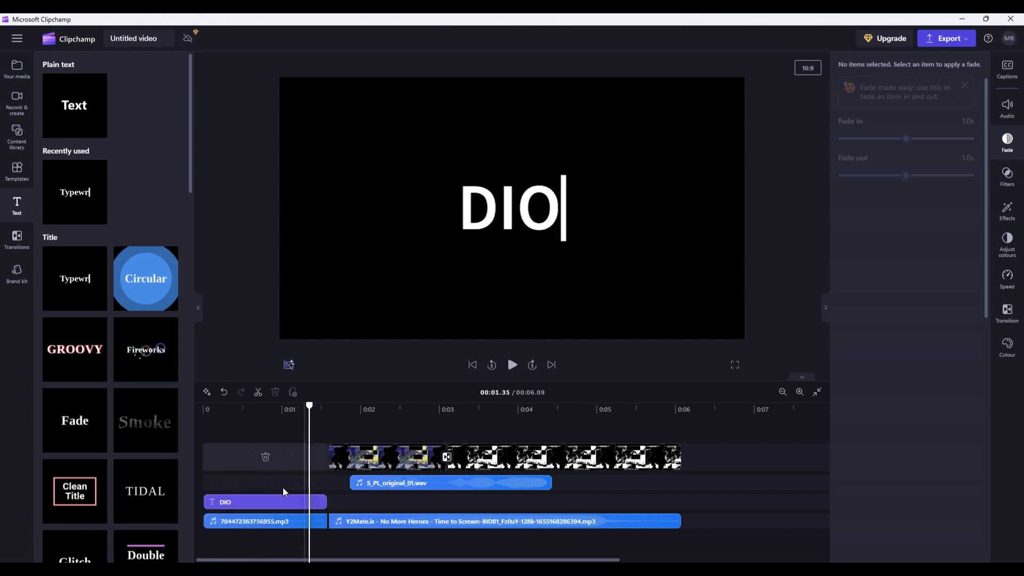
pyautogui.click(283, 502)
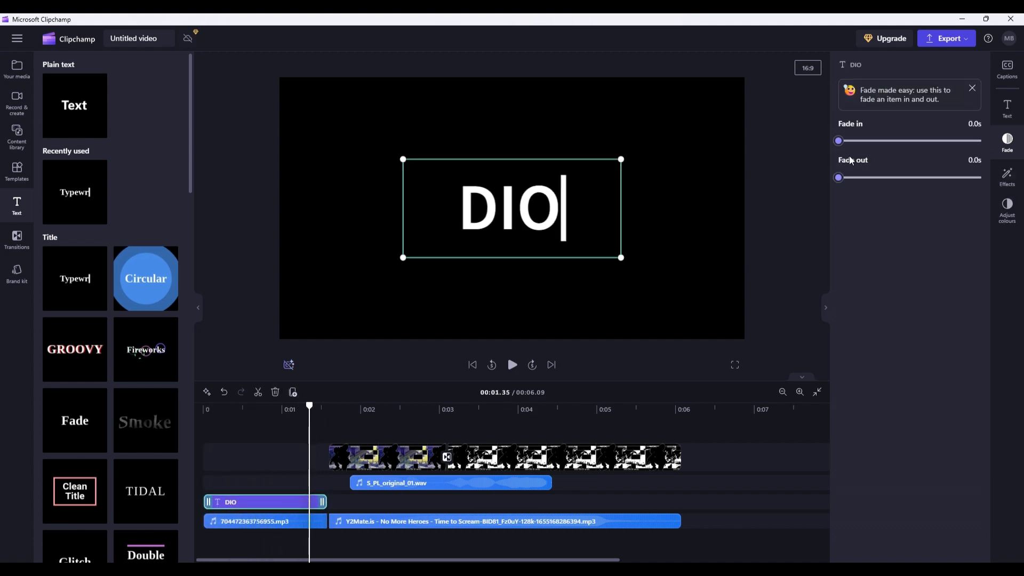
pyautogui.moveTo(309, 405); pyautogui.dragTo(218, 407)
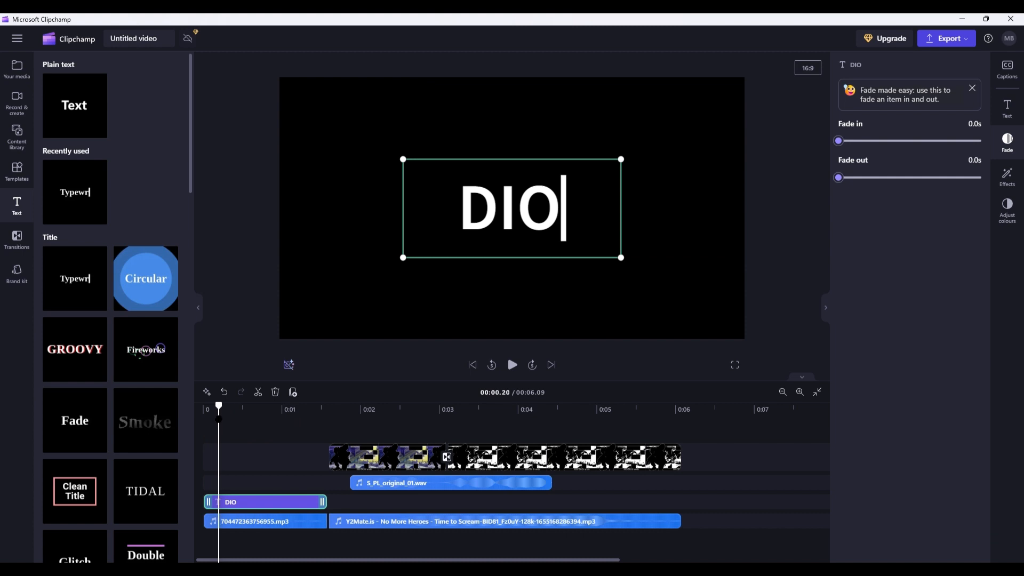
pyautogui.click(1007, 107)
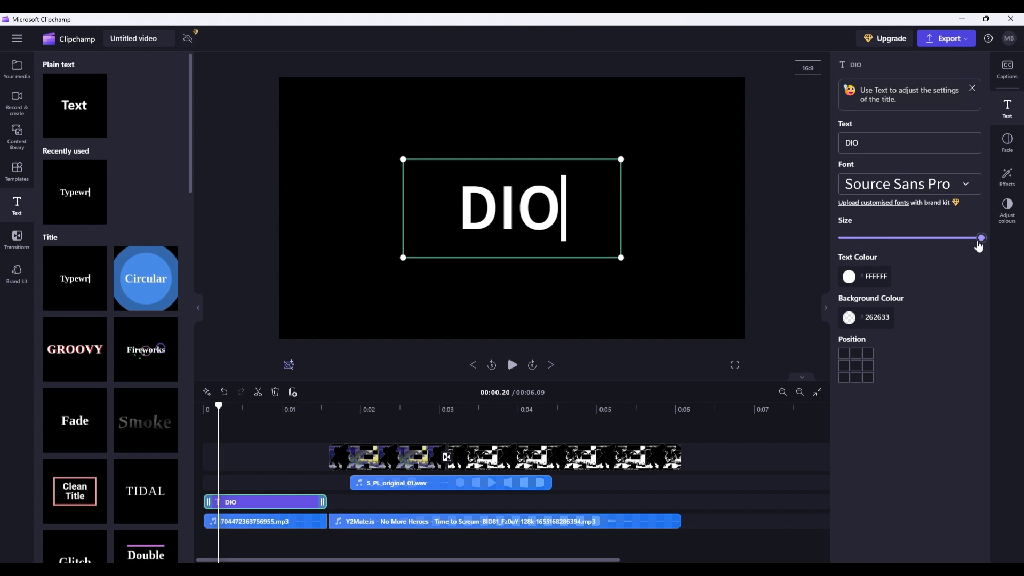
pyautogui.moveTo(980, 238); pyautogui.dragTo(1005, 244)
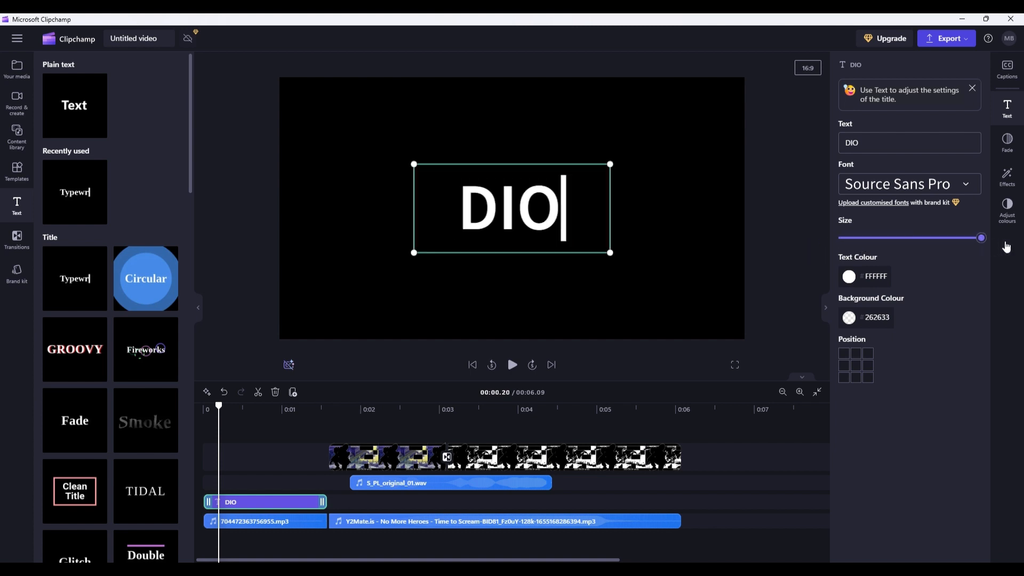
# Try out several position presets for the DIO title, finishing with the centre preset.
pyautogui.click(856, 353)
pyautogui.click(856, 366)
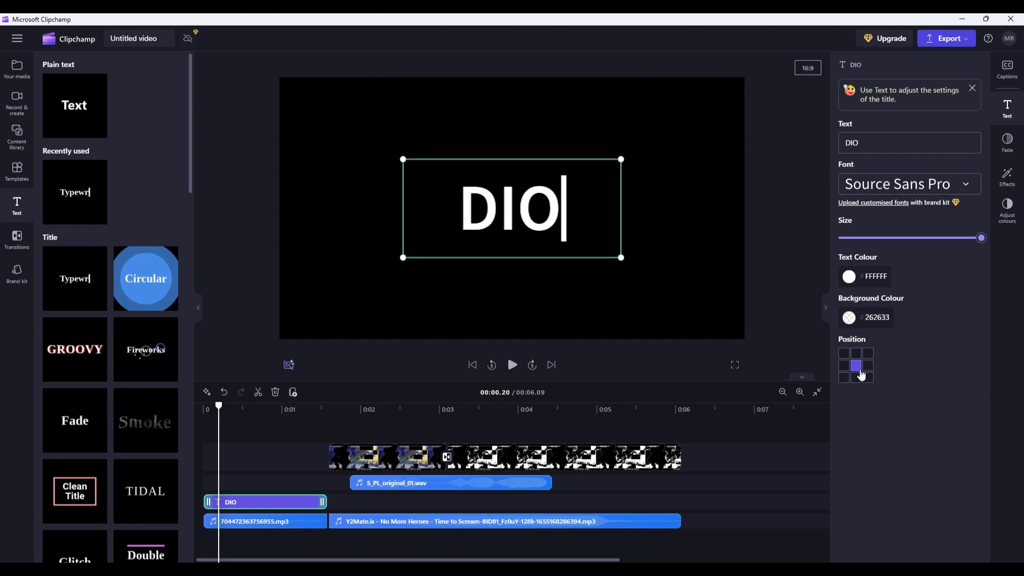
pyautogui.click(868, 365)
pyautogui.click(843, 365)
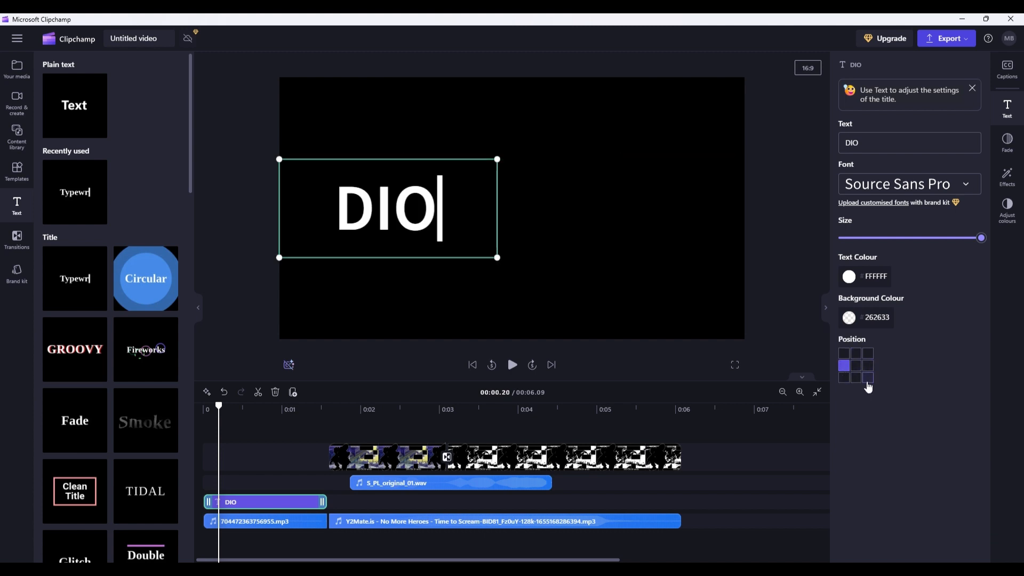
pyautogui.click(868, 377)
pyautogui.click(844, 353)
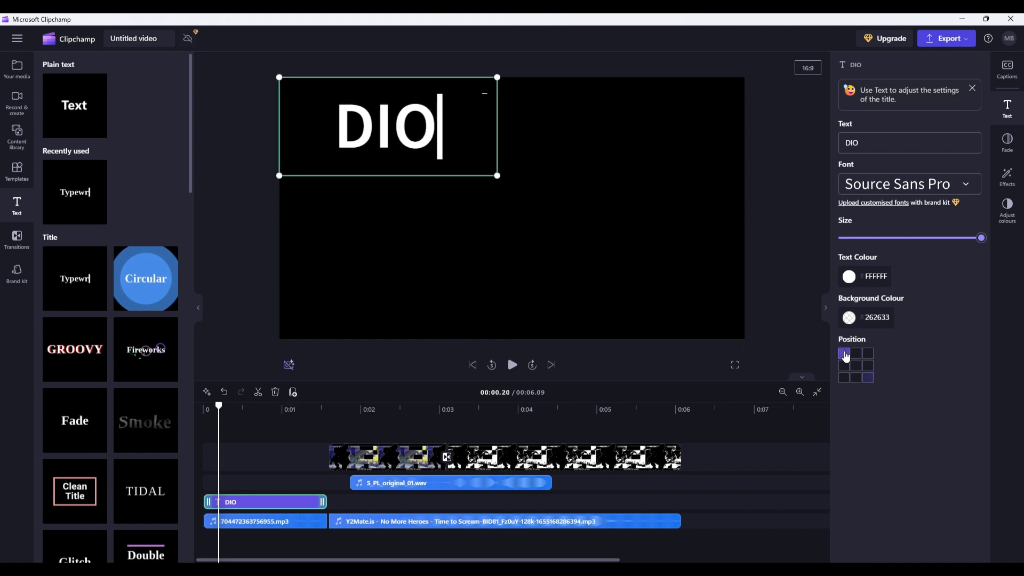
pyautogui.click(855, 368)
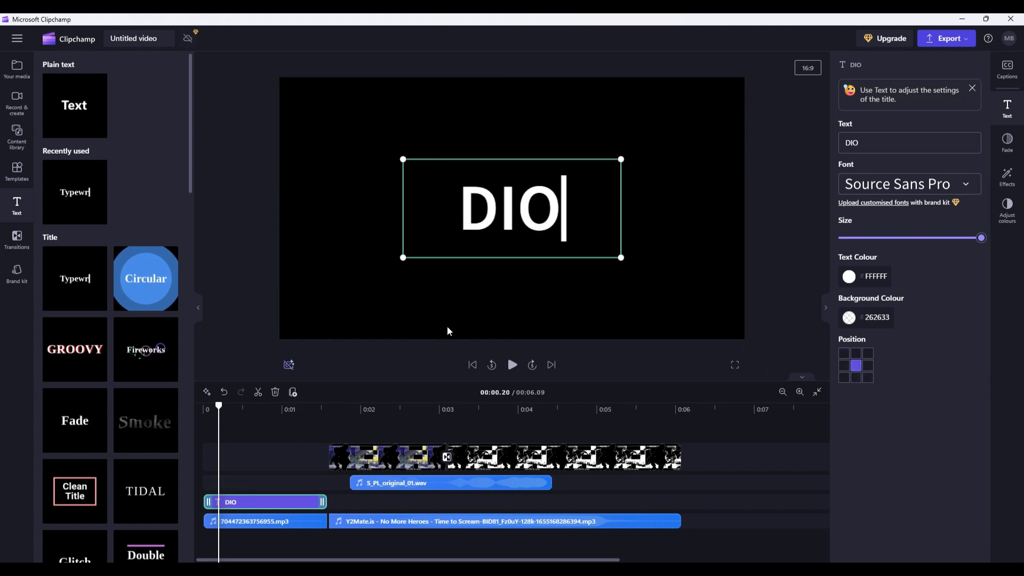
# Examine the DIO title's Glitch effect settings and play the intro from the start.
pyautogui.click(1009, 173)
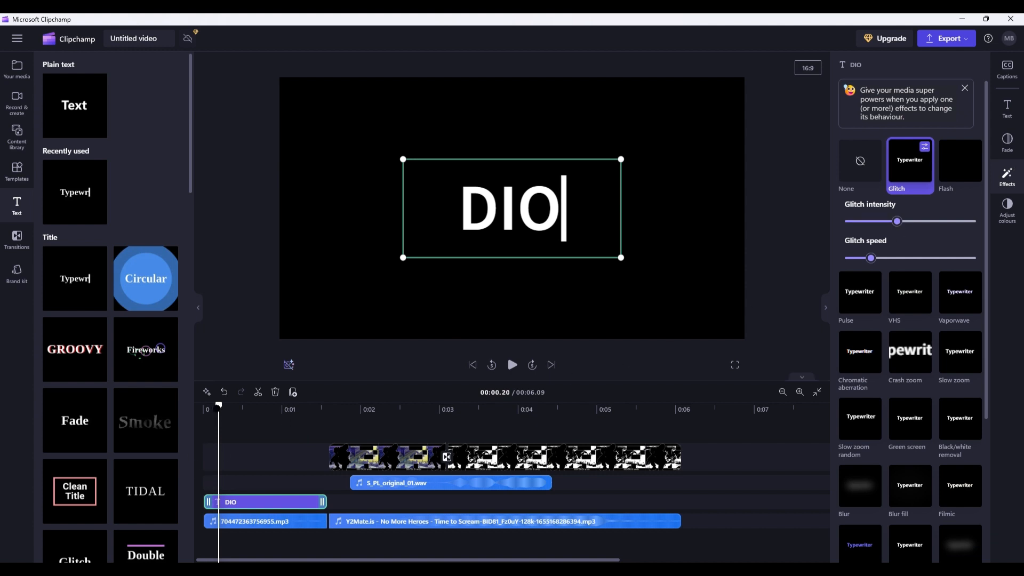
pyautogui.moveTo(218, 406); pyautogui.dragTo(199, 408)
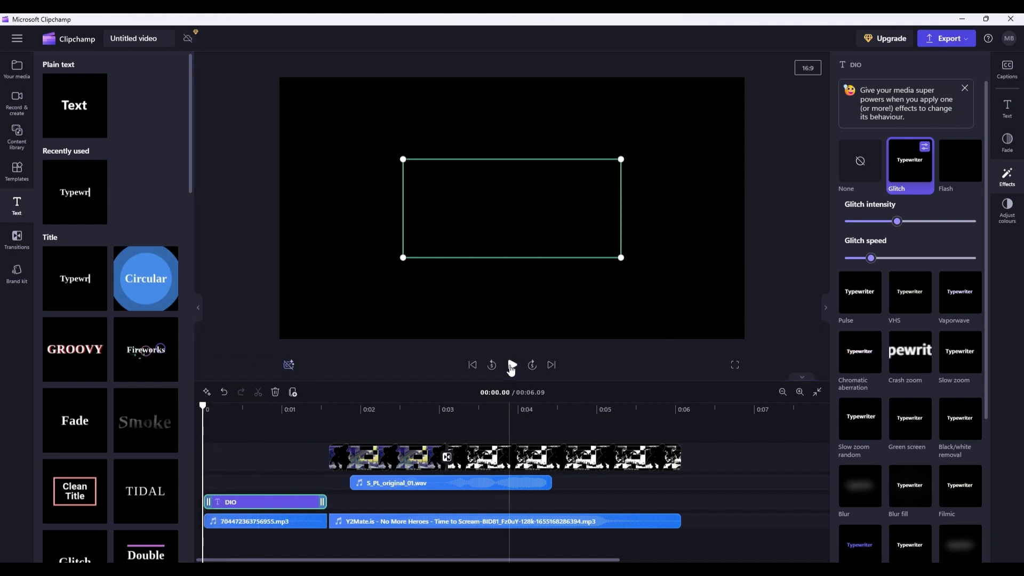
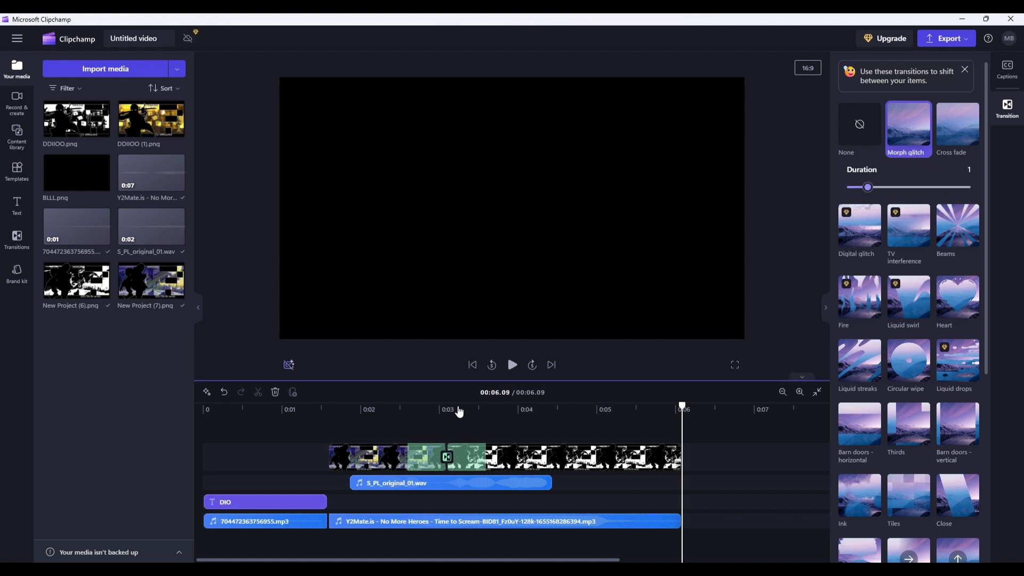
pyautogui.click(492, 365)
pyautogui.click(511, 366)
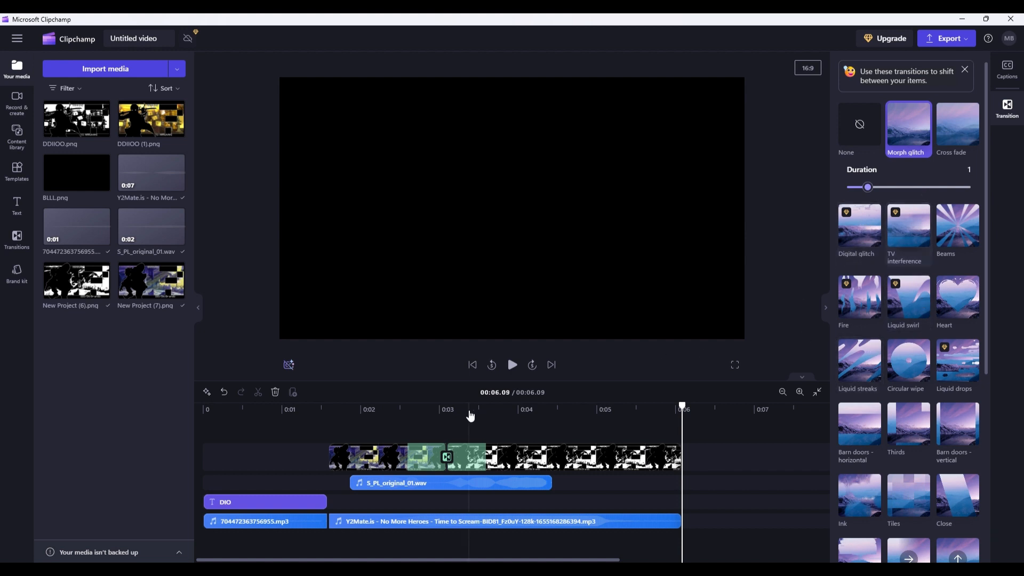
# Scrub to the colour ranking image, inspect the Morph glitch transition between the two ranking images, and return to the start.
pyautogui.moveTo(679, 410); pyautogui.dragTo(396, 417)
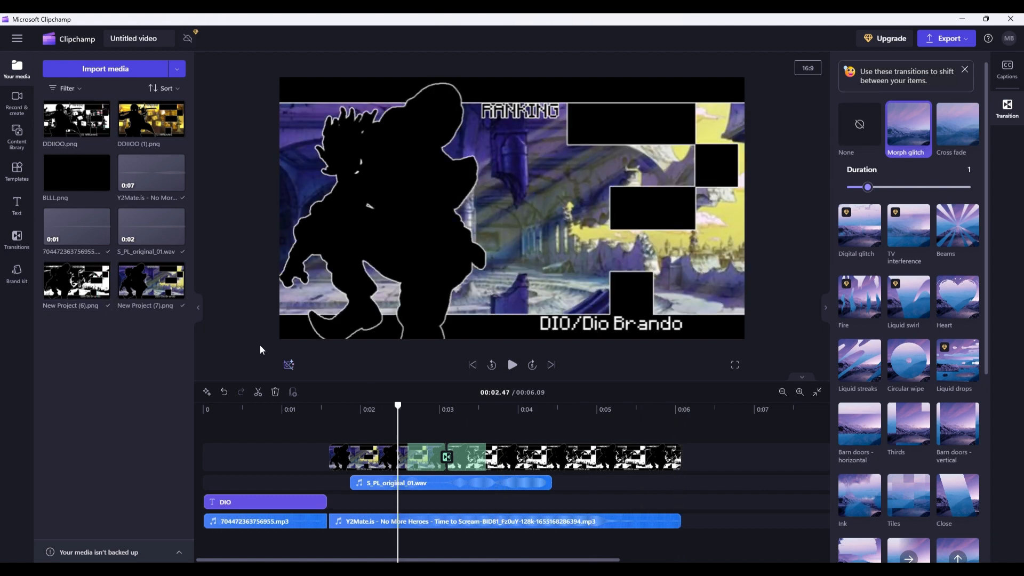
pyautogui.click(556, 467)
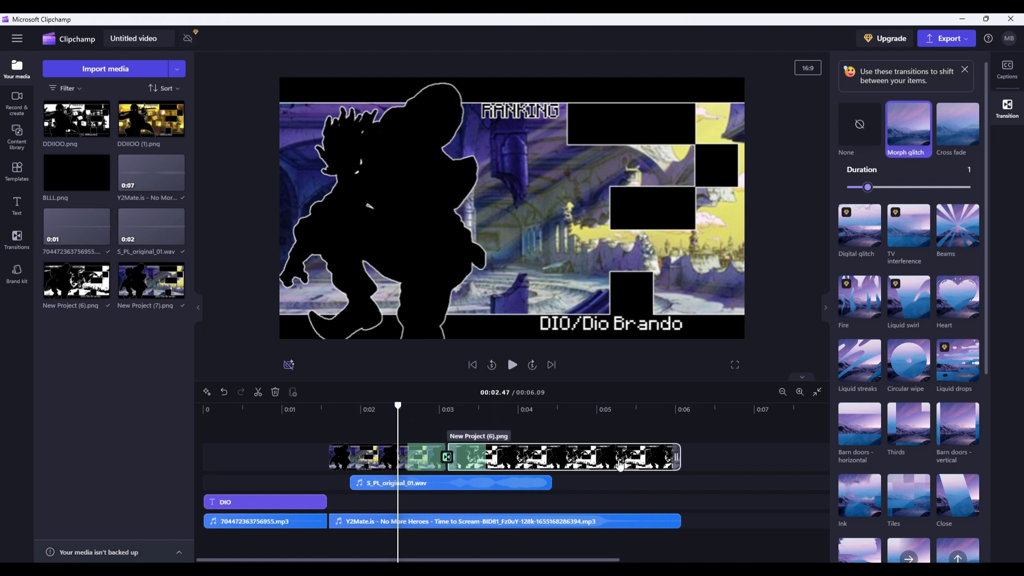
pyautogui.click(446, 460)
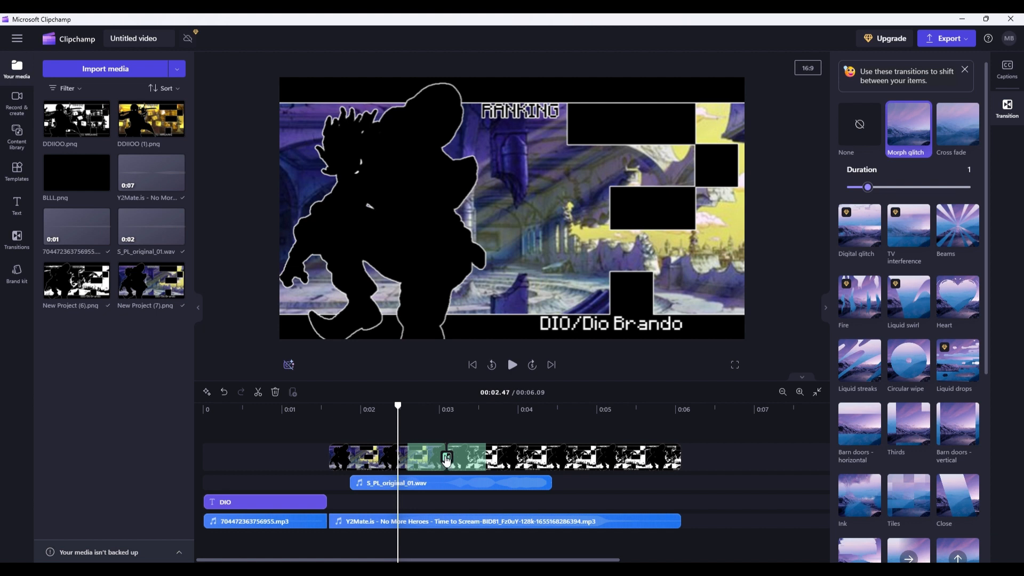
pyautogui.click(473, 365)
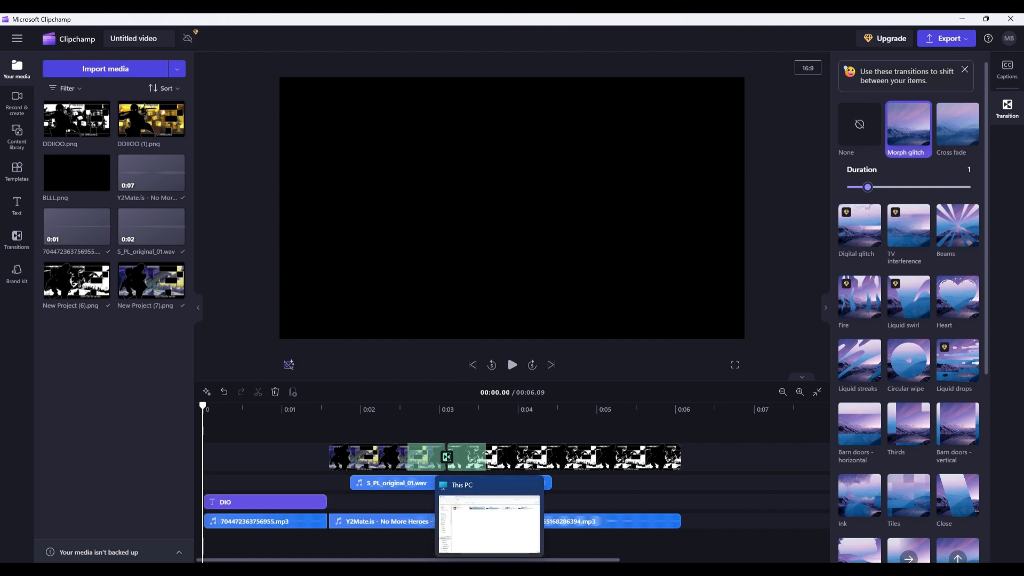
# Add BLLL.png right after the last ranking image and trim it to about half a second.
pyautogui.moveTo(512, 559); pyautogui.dragTo(617, 559)
pyautogui.moveTo(75, 172); pyautogui.dragTo(533, 459)
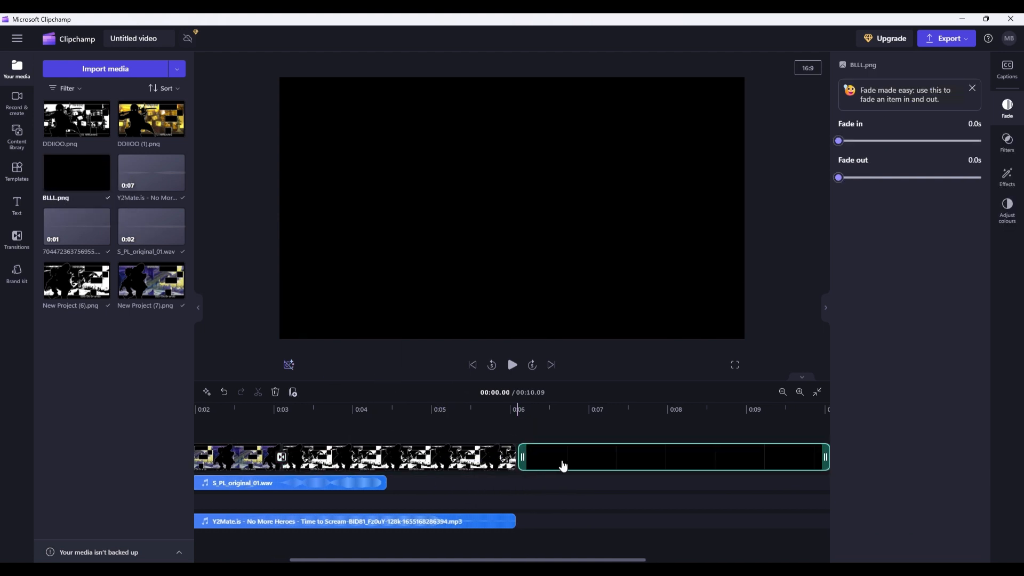
pyautogui.moveTo(824, 457); pyautogui.dragTo(544, 447)
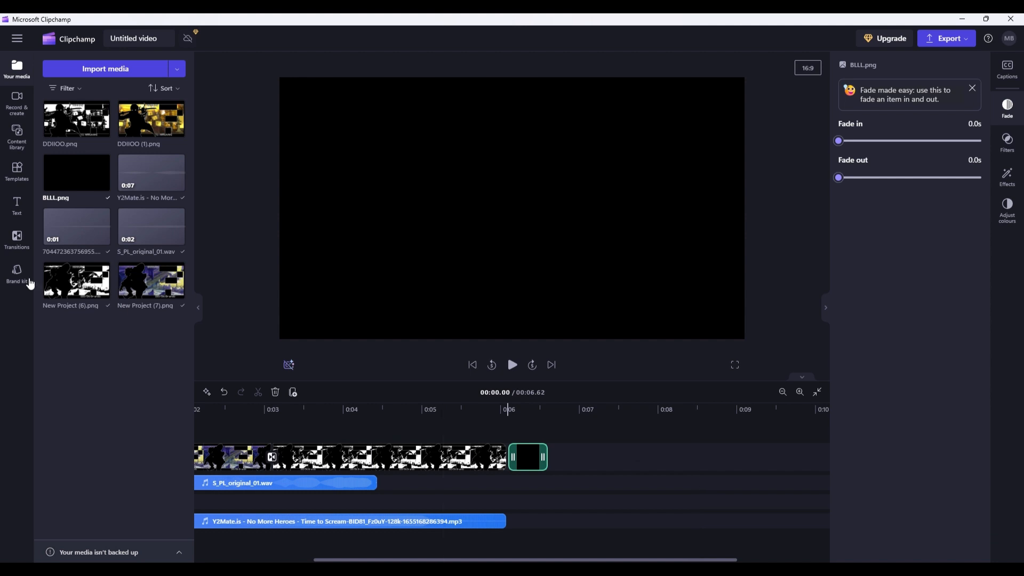
# Add a Typewriter title starting where the black image ends and set its text to "Yu Narukami".
pyautogui.click(17, 205)
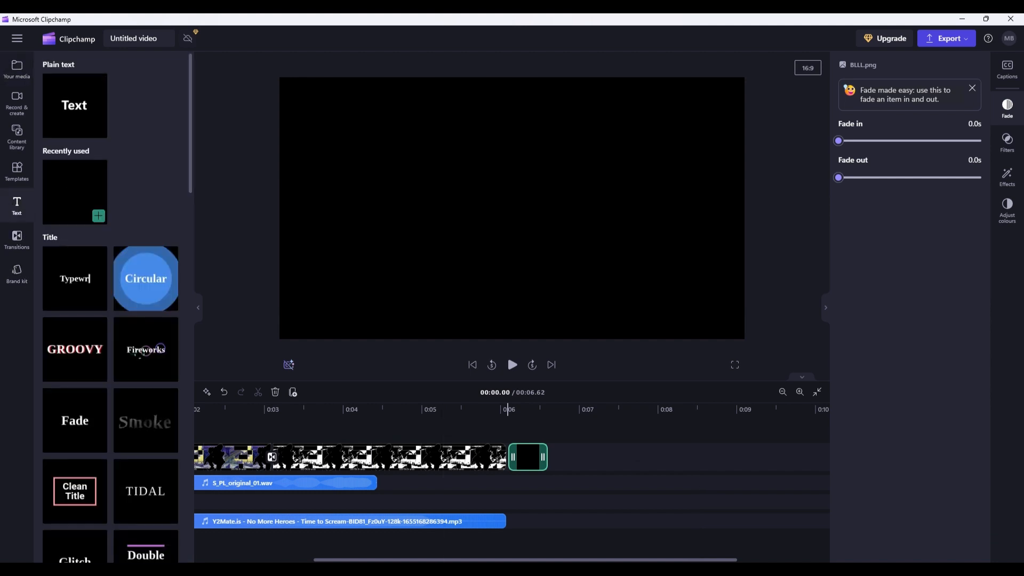
pyautogui.click(98, 216)
pyautogui.moveTo(383, 443); pyautogui.dragTo(712, 440)
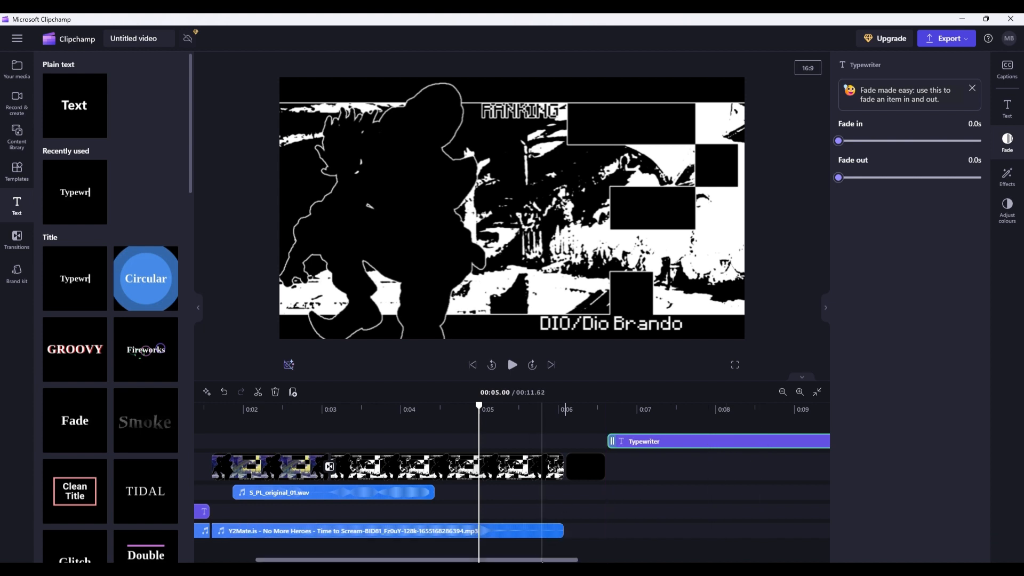
pyautogui.moveTo(541, 559); pyautogui.dragTo(595, 558)
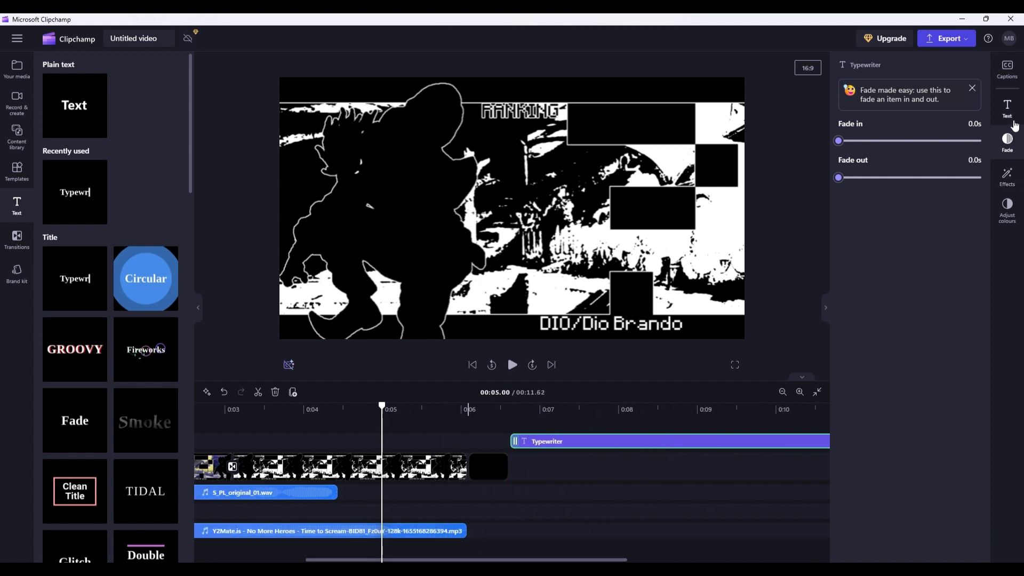
pyautogui.click(1007, 106)
pyautogui.click(902, 146)
pyautogui.write('Yu Narukami')
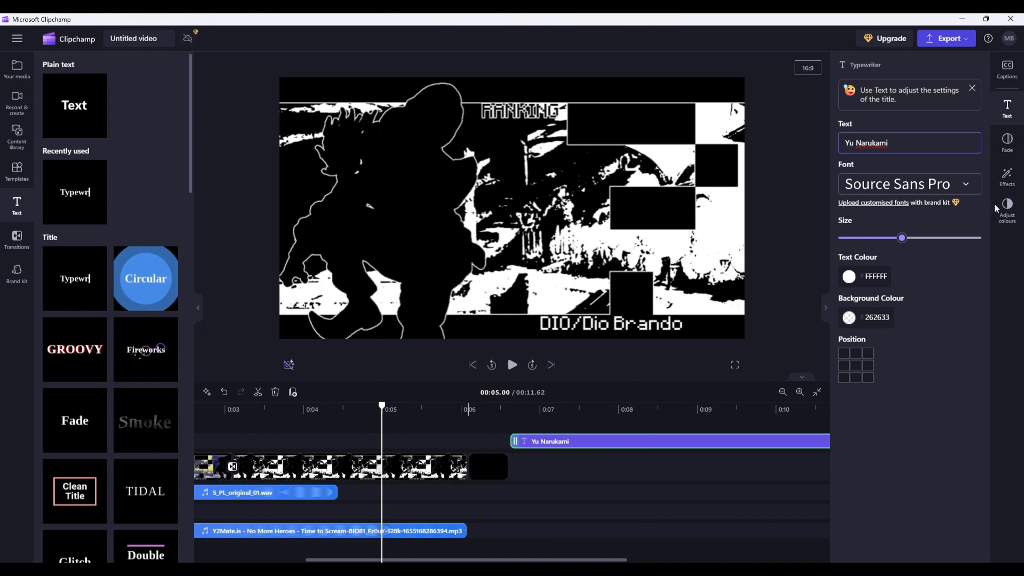
# Apply the Glitch effect to the Yu Narukami title and adjust its glitch intensity.
pyautogui.click(1007, 176)
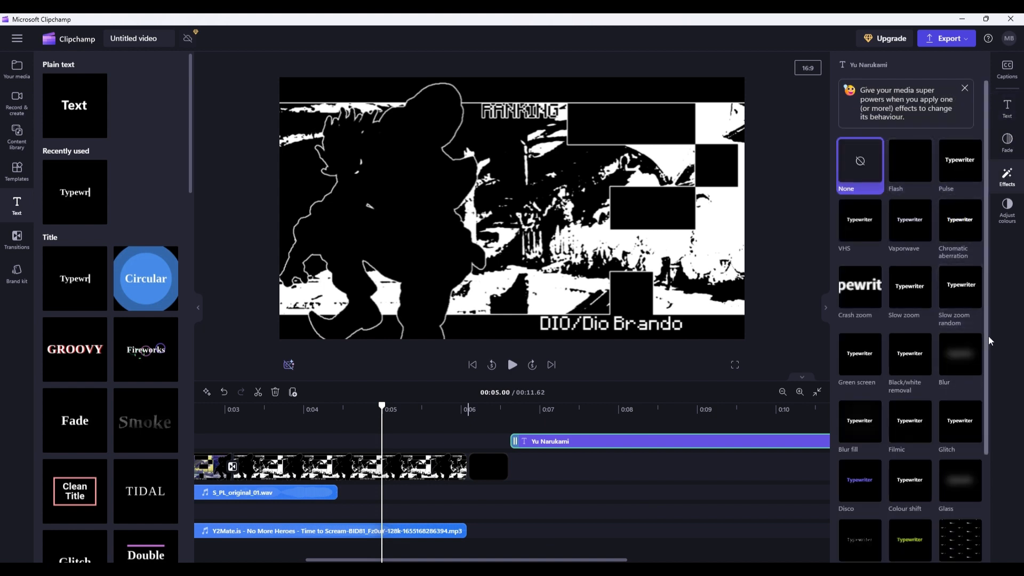
pyautogui.click(961, 418)
pyautogui.click(901, 482)
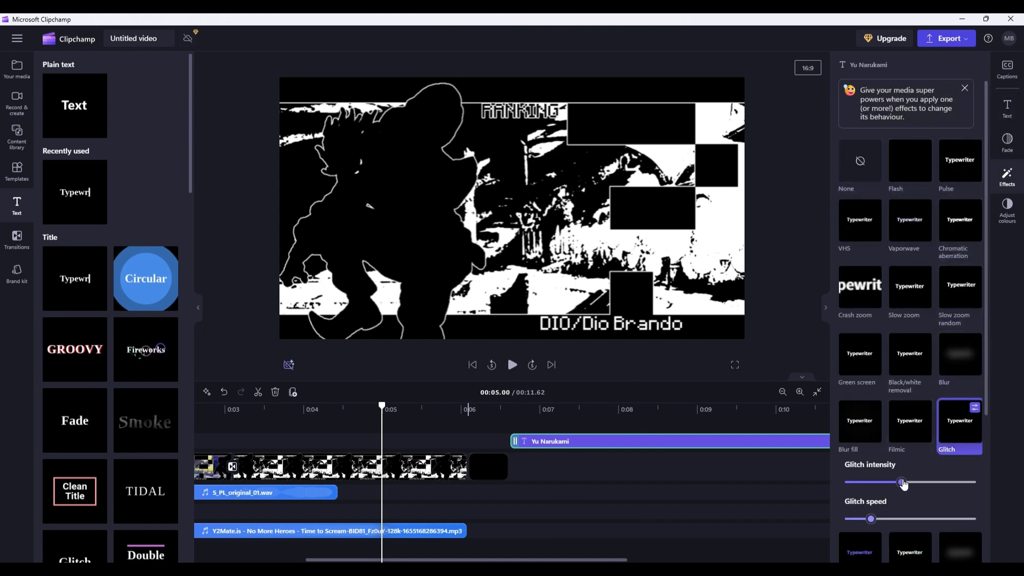
# Enlarge the Yu Narukami title's text and position it at the centre of the frame.
pyautogui.click(1011, 112)
pyautogui.moveTo(908, 237); pyautogui.dragTo(949, 237)
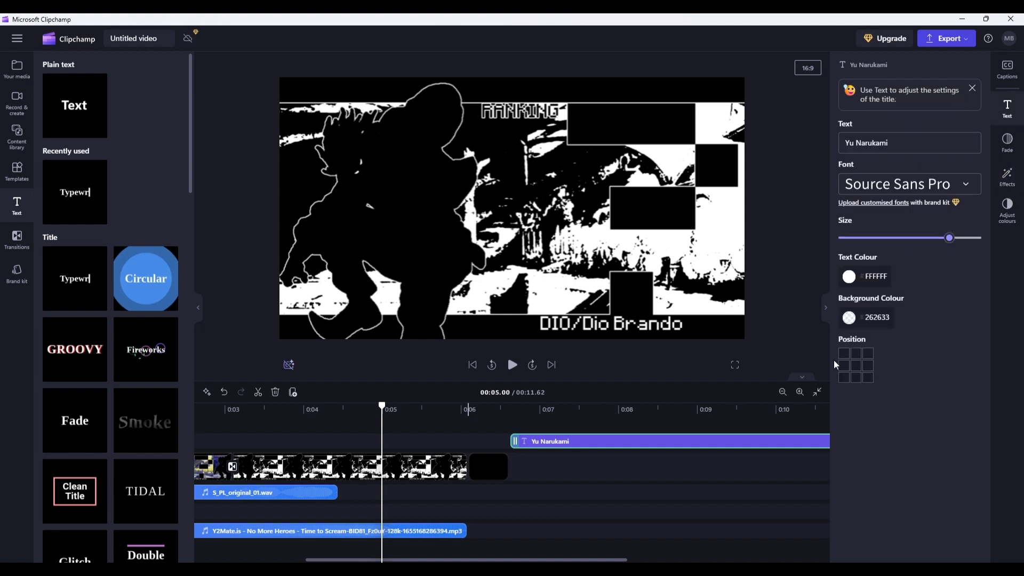
pyautogui.click(856, 366)
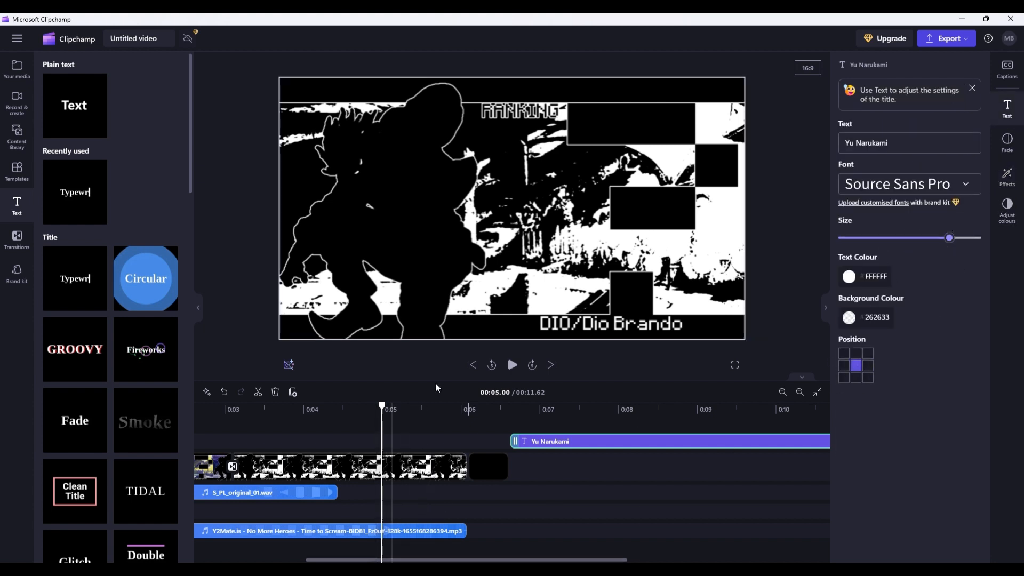
# Preview the Yu Narukami title and trim its end to 00:07.98.
pyautogui.click(513, 368)
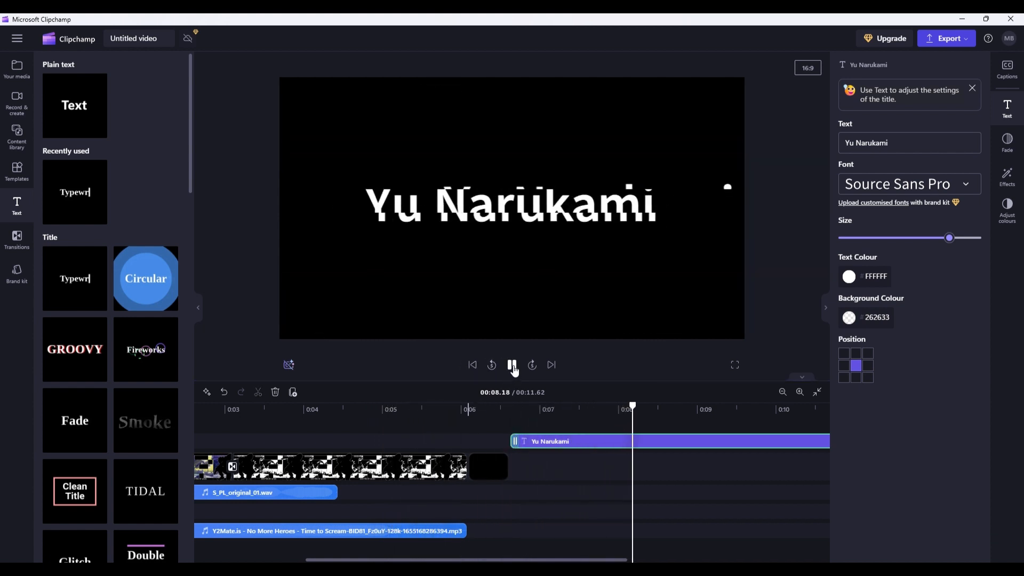
pyautogui.press('space')
pyautogui.moveTo(527, 559); pyautogui.dragTo(600, 559)
pyautogui.moveTo(755, 441); pyautogui.dragTo(517, 442)
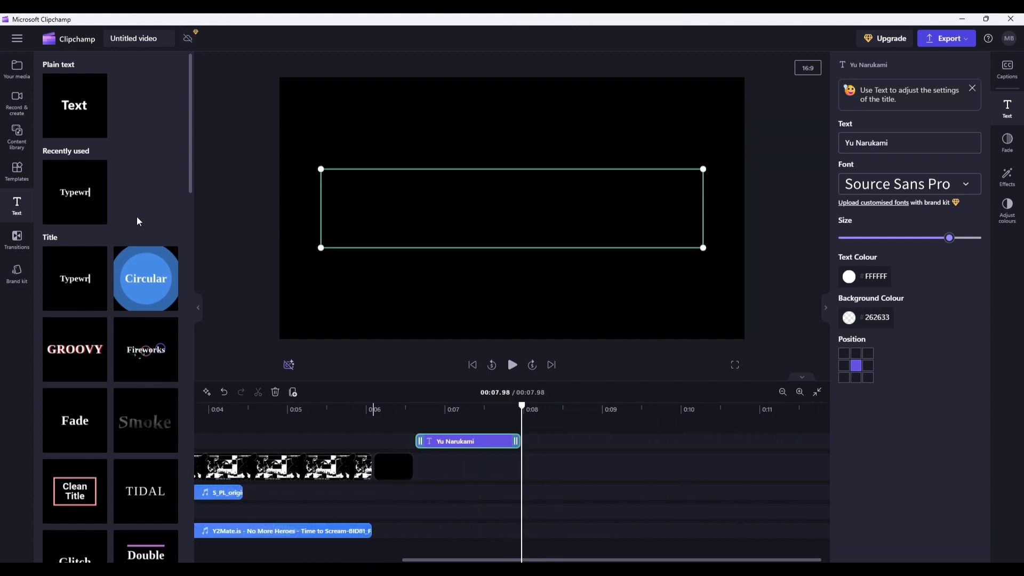
# Add DDIIOO (1).png right after the Yu Narukami title, followed directly by DDIIOO.png.
pyautogui.click(13, 76)
pyautogui.moveTo(151, 118); pyautogui.dragTo(556, 449)
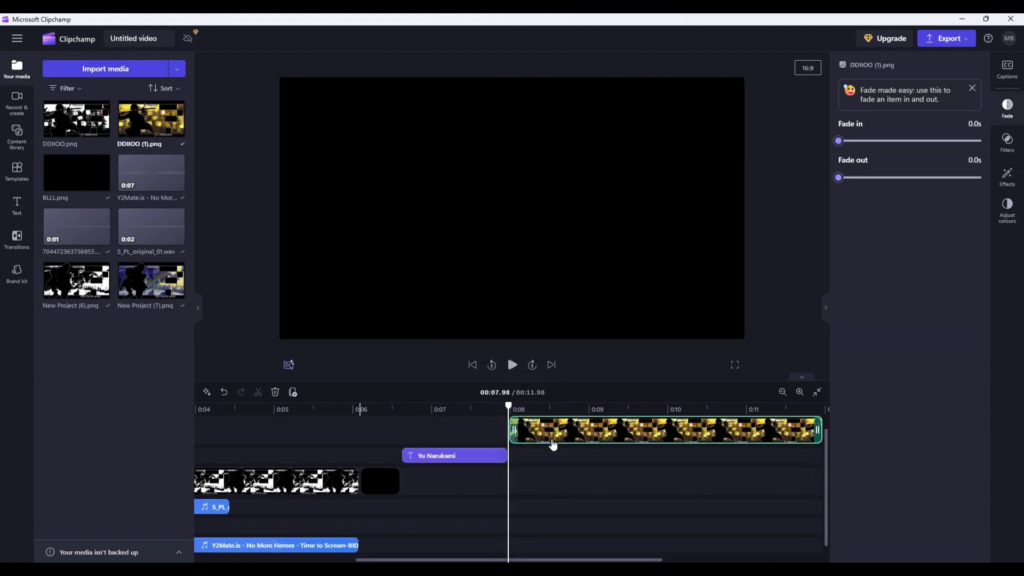
pyautogui.moveTo(70, 105); pyautogui.dragTo(824, 445)
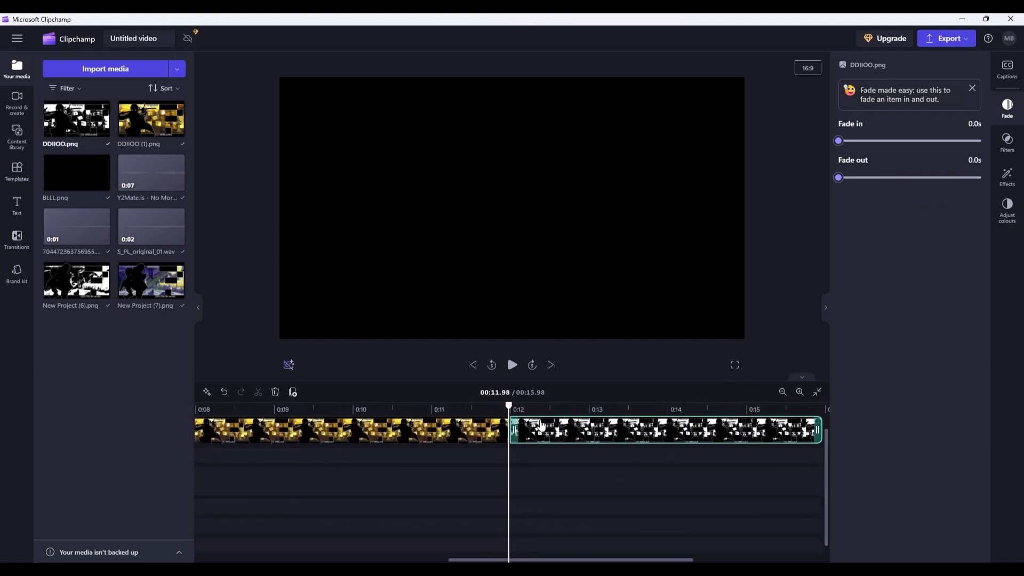
# Shorten DDIIOO (1).png to about one second and close the gap before DDIIOO.png.
pyautogui.moveTo(506, 421); pyautogui.dragTo(276, 421)
pyautogui.click(393, 410)
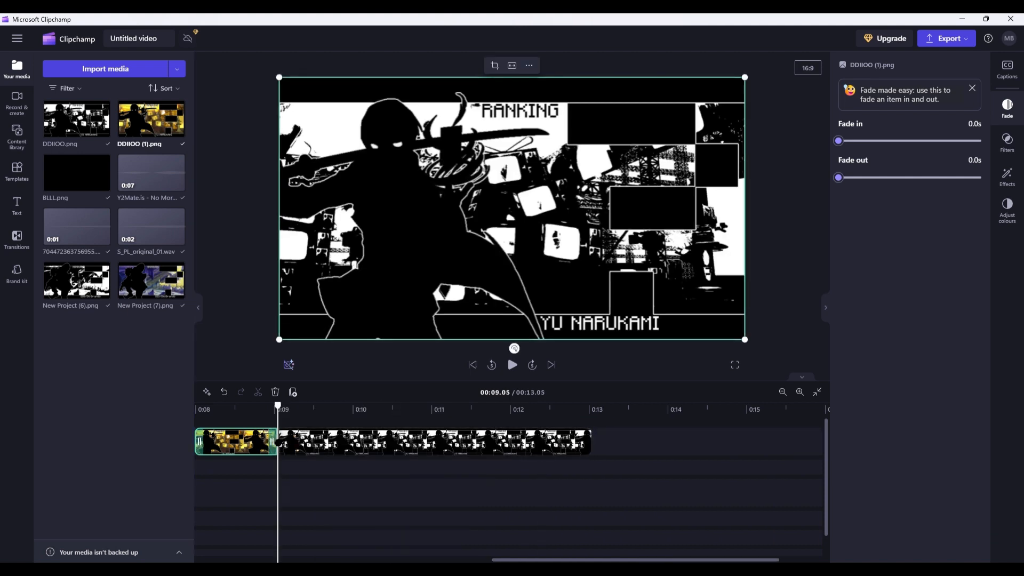
pyautogui.click(323, 451)
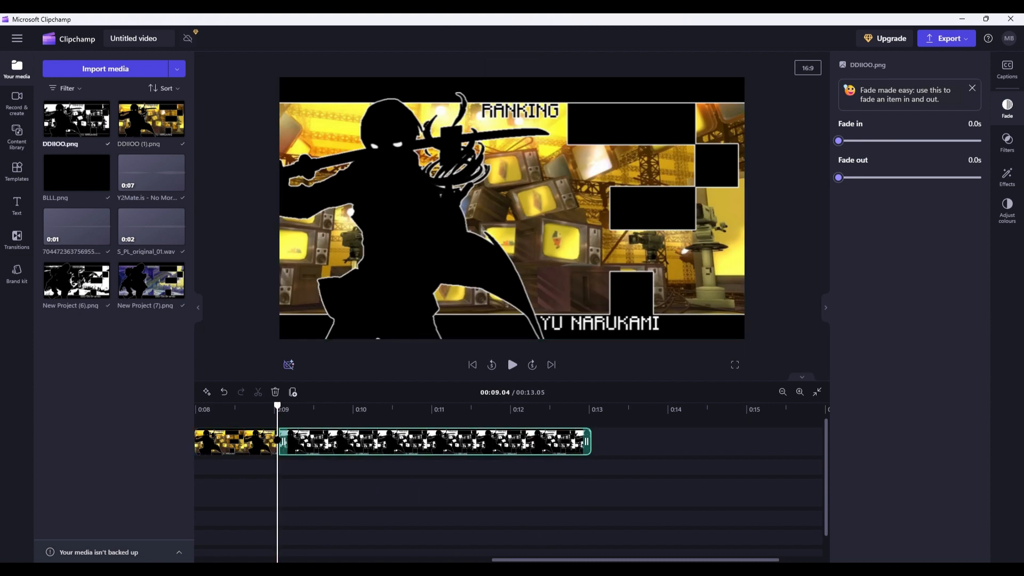
# Give DDIIOO (1).png a 0.3-second fade-in and preview it from the start of the Yu Narukami title.
pyautogui.hscroll(-5, 361, 481)
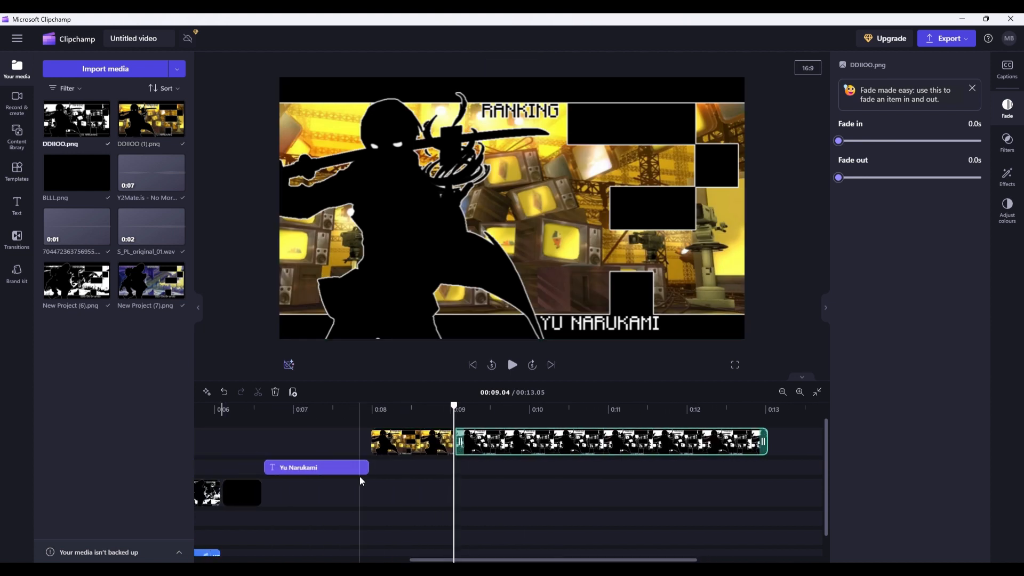
pyautogui.click(403, 471)
pyautogui.click(390, 449)
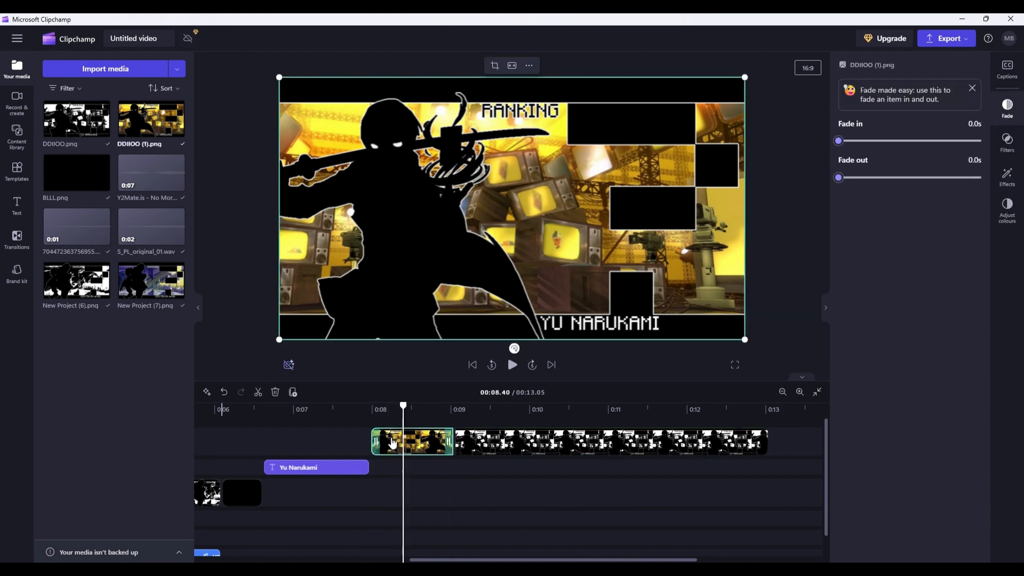
pyautogui.click(860, 142)
pyautogui.click(272, 420)
pyautogui.click(512, 373)
pyautogui.click(512, 374)
# Extend the Yu Narukami title to about 00:08.13, start DDIIOO (1).png there, and lengthen that image's end slightly.
pyautogui.click(398, 452)
pyautogui.moveTo(368, 467); pyautogui.dragTo(385, 444)
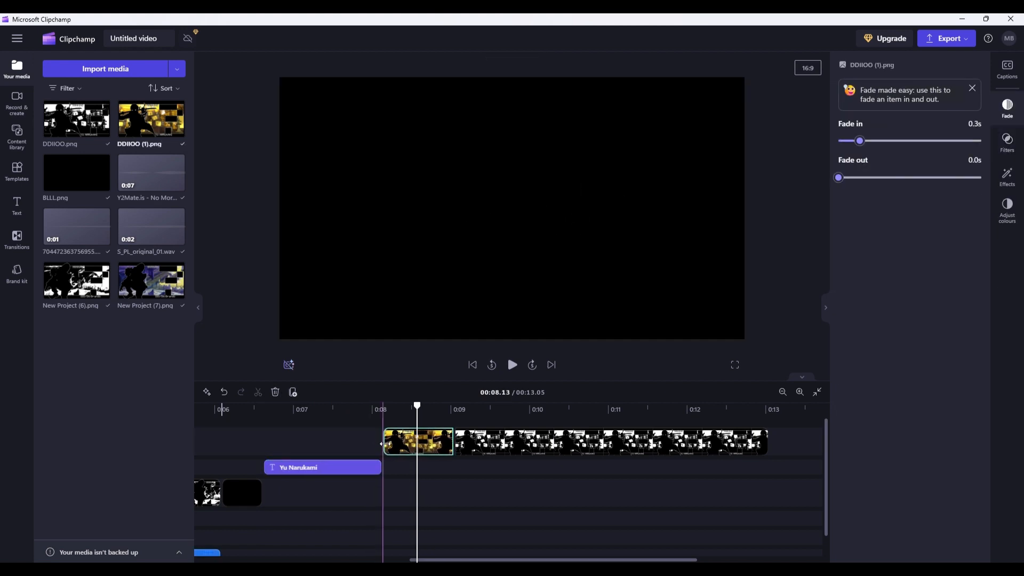
pyautogui.moveTo(455, 445); pyautogui.dragTo(466, 445)
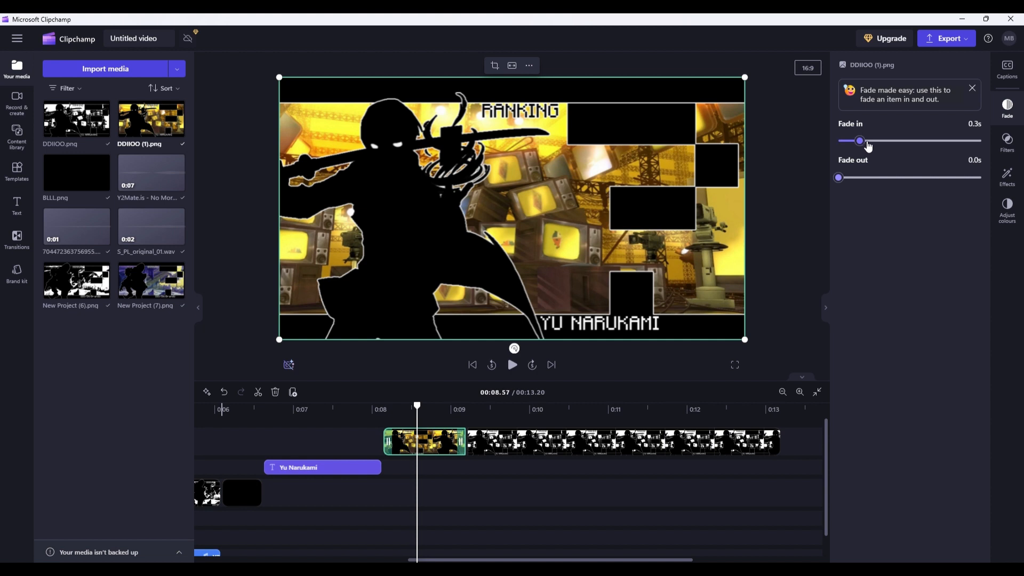
pyautogui.click(466, 442)
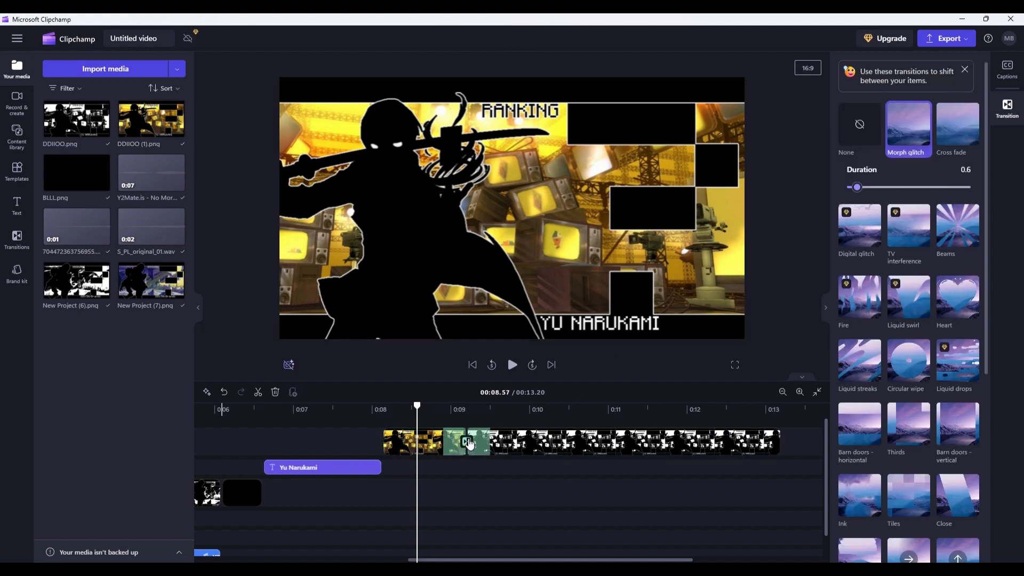
pyautogui.click(915, 141)
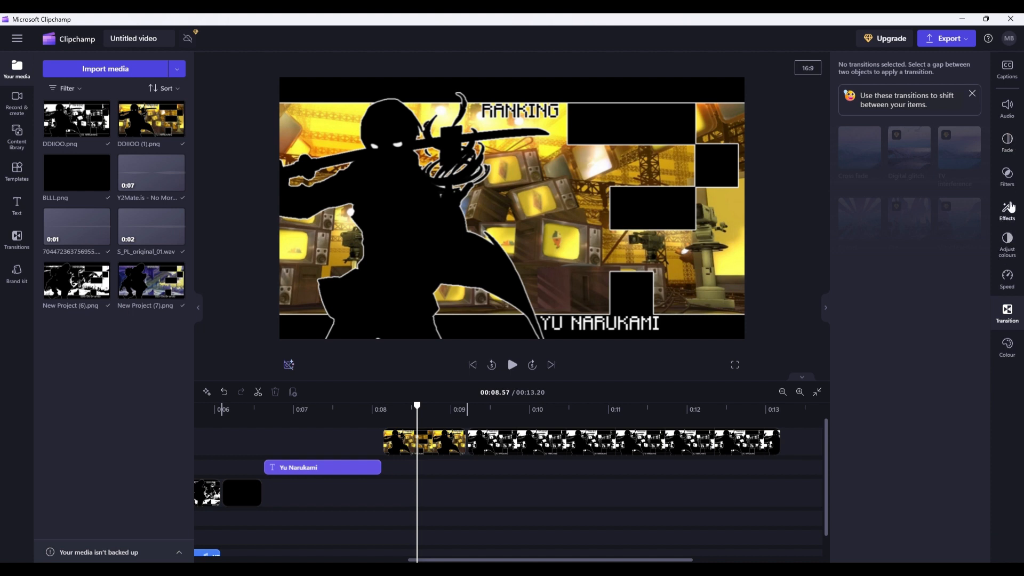
pyautogui.click(1007, 211)
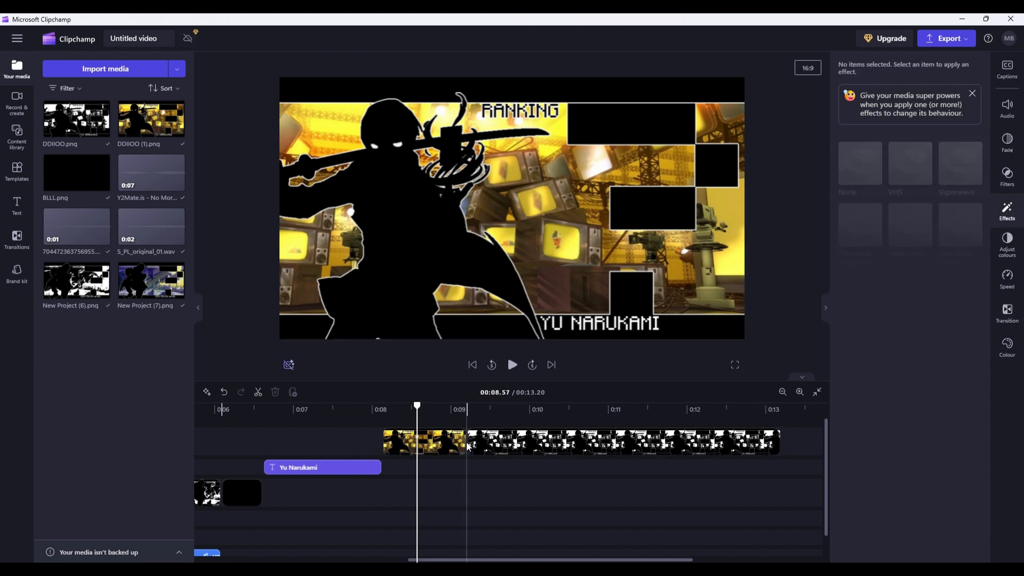
# Add a Morph glitch transition between DDIIOO (1).png and DDIIOO.png with a duration of 0.8.
pyautogui.click(489, 448)
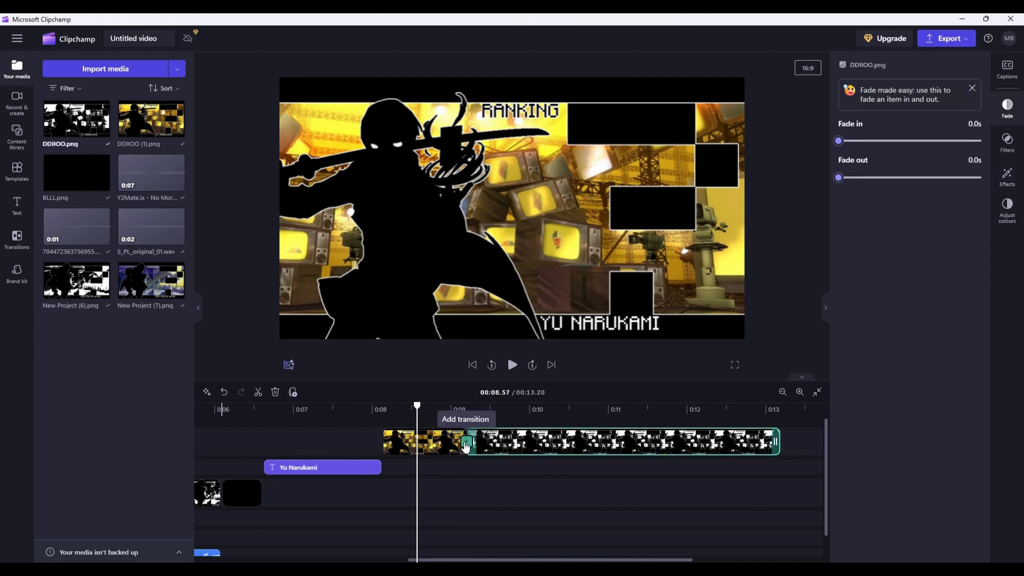
pyautogui.click(467, 443)
pyautogui.moveTo(858, 189); pyautogui.dragTo(864, 190)
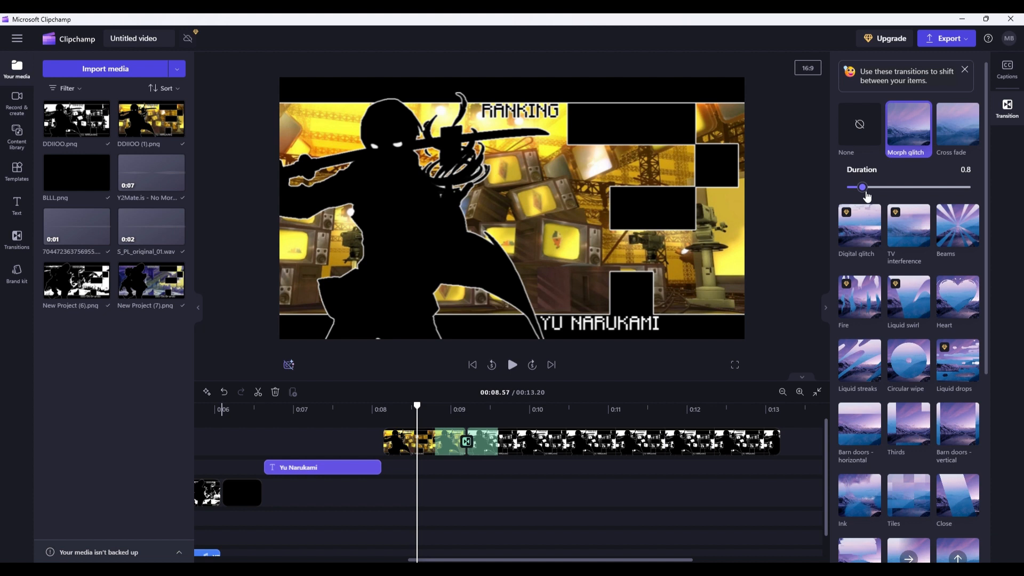
pyautogui.moveTo(868, 197); pyautogui.dragTo(865, 196)
# Preview the Yu Narukami intro from its title through the transition into the black-and-white image.
pyautogui.moveTo(456, 413); pyautogui.dragTo(267, 424)
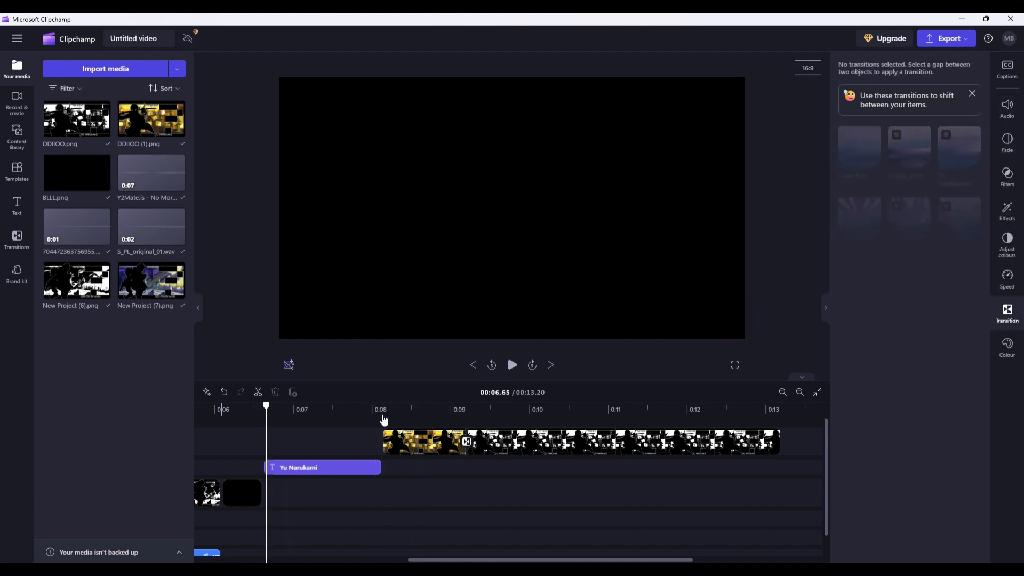
pyautogui.click(514, 364)
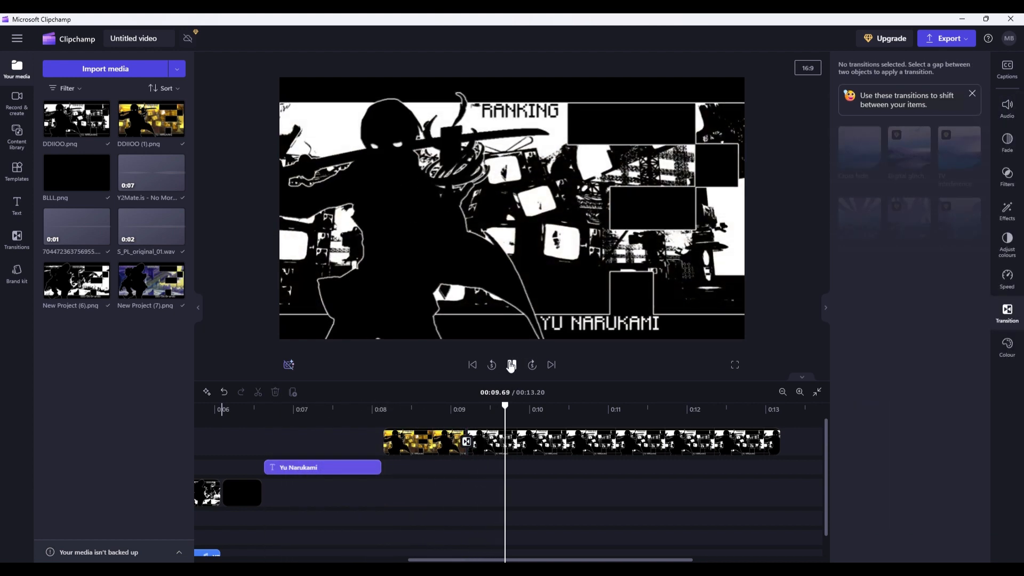
pyautogui.click(511, 366)
pyautogui.moveTo(419, 560); pyautogui.dragTo(207, 560)
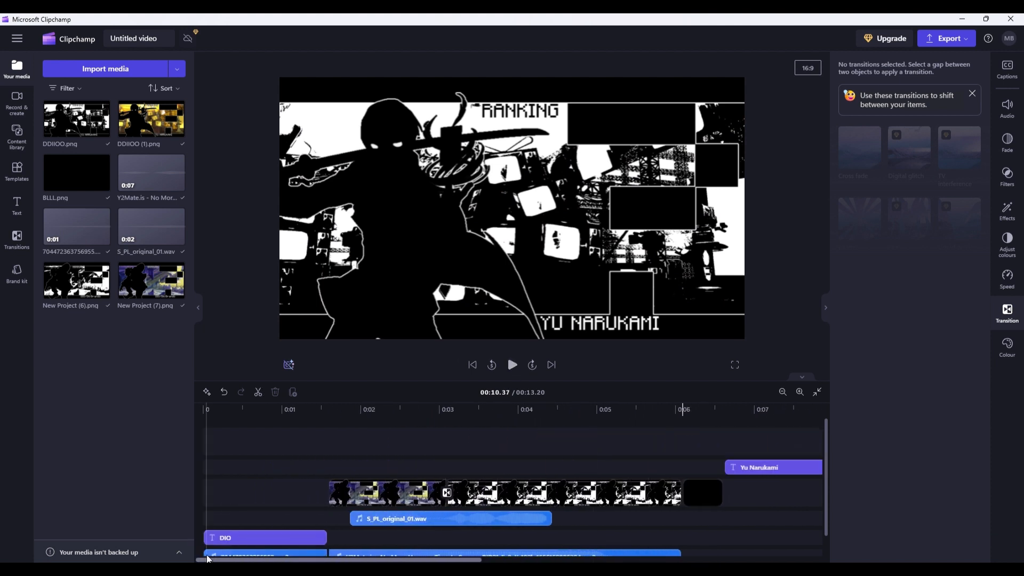
pyautogui.scroll(-1, 322, 495)
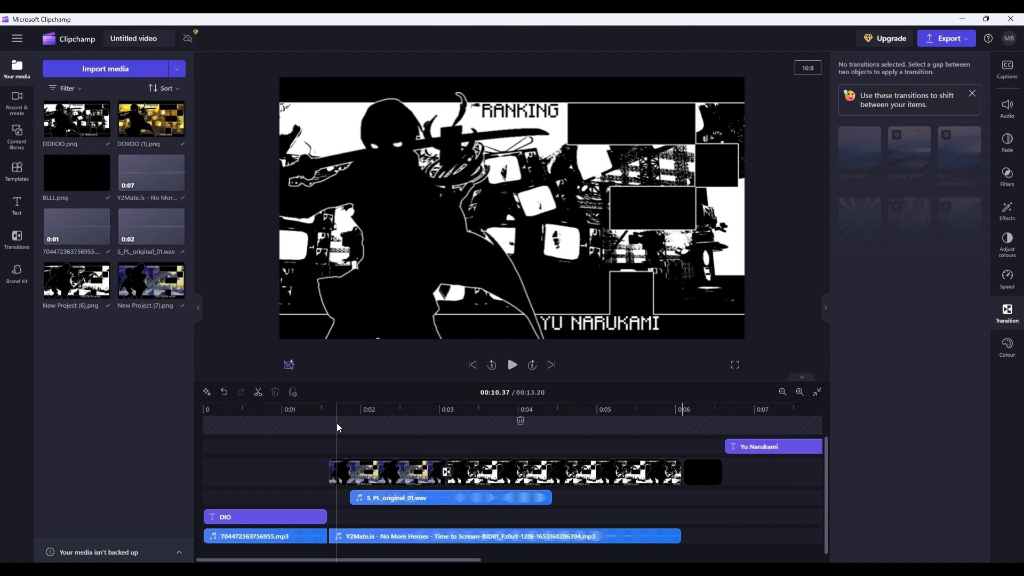
pyautogui.hotkey('alt', 'z')
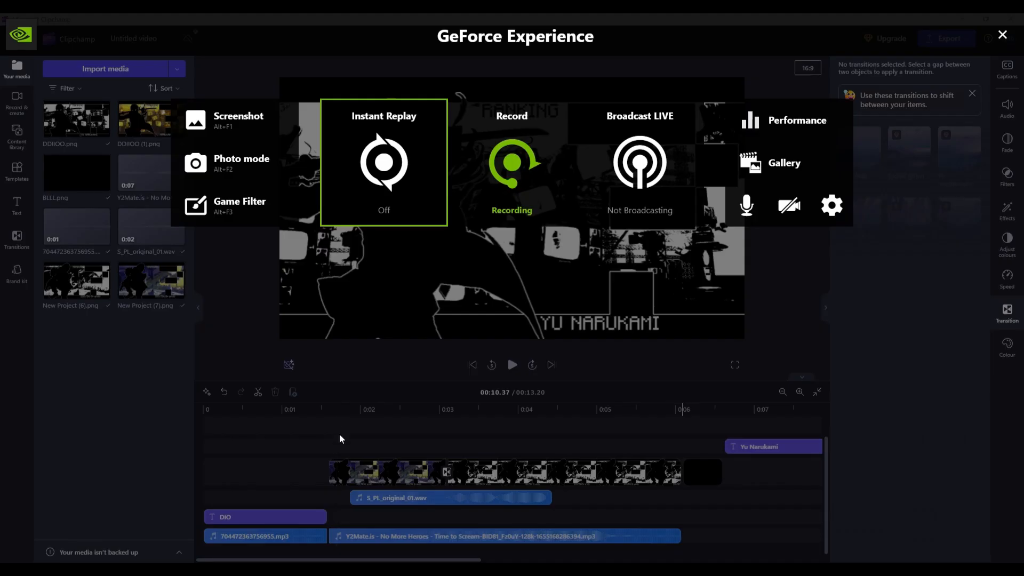